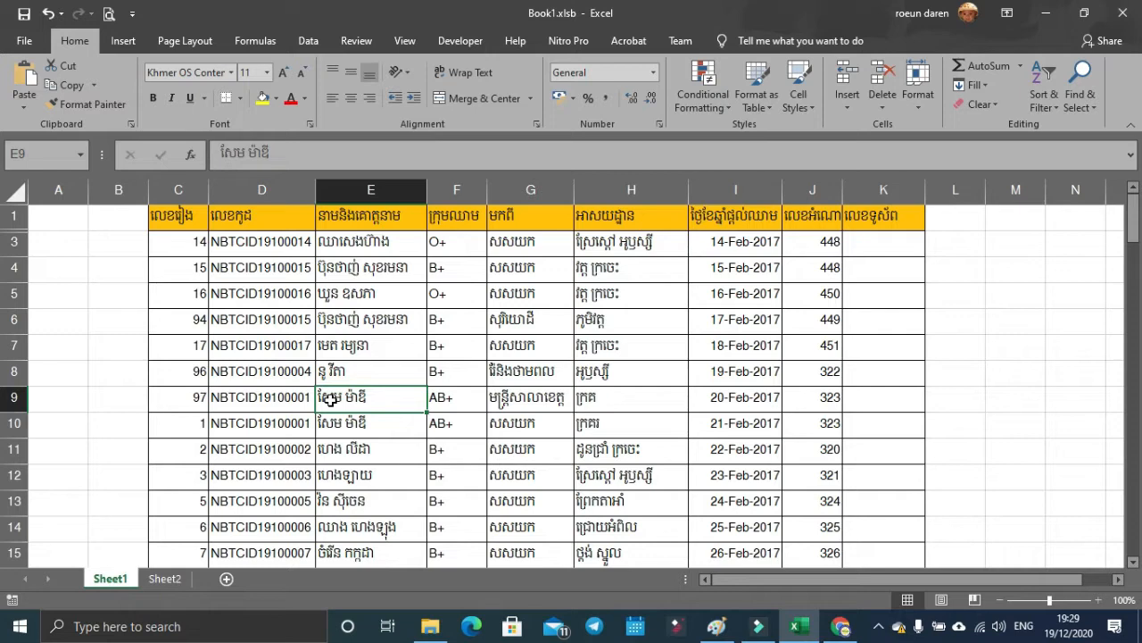
Examine the blood group, address and donation date columns of the donor list on Sheet1.
click(459, 243)
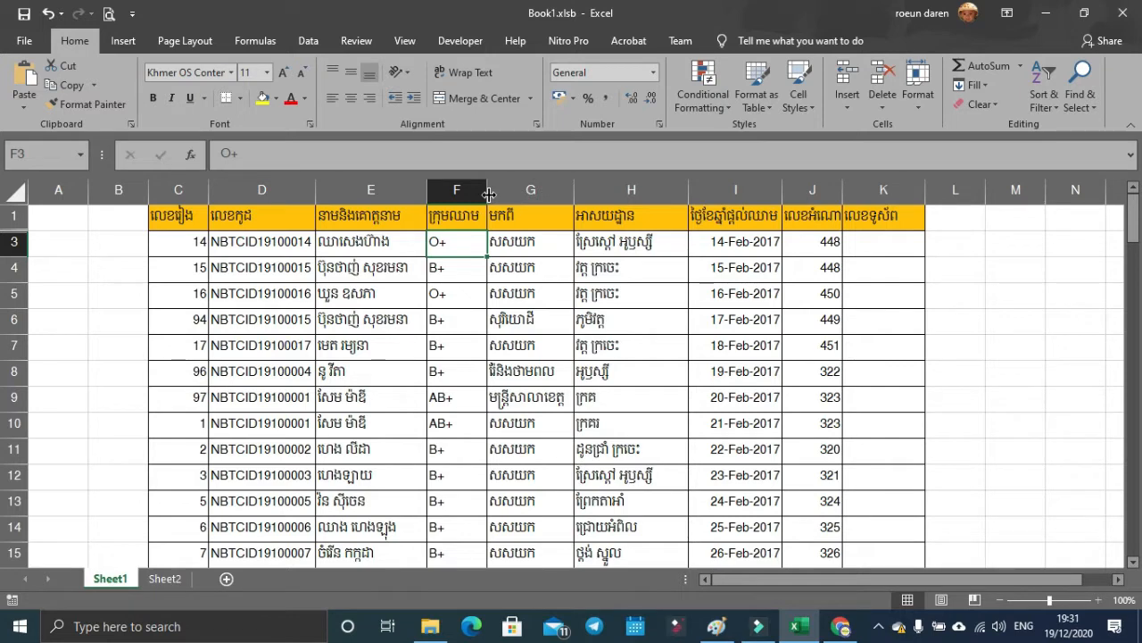
click(631, 190)
click(709, 244)
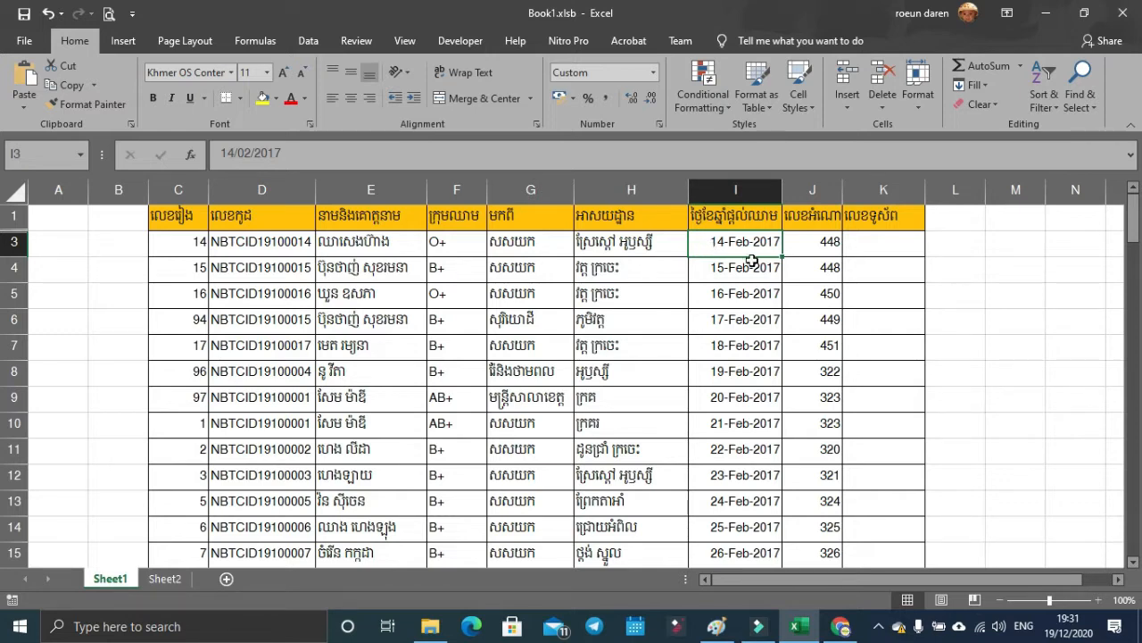
click(728, 271)
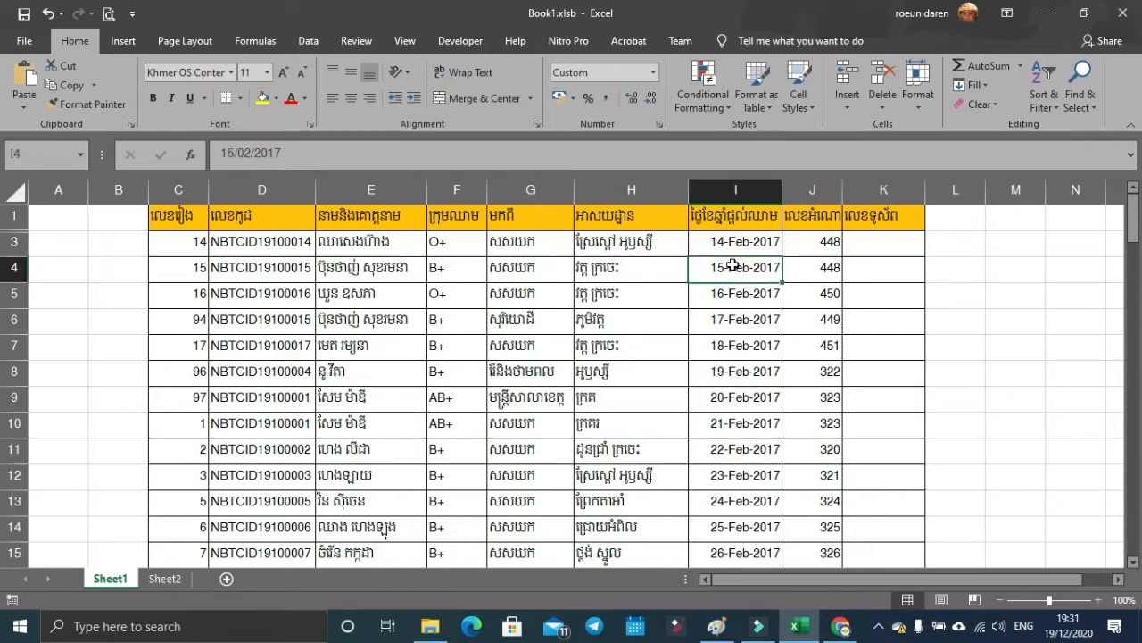
click(738, 247)
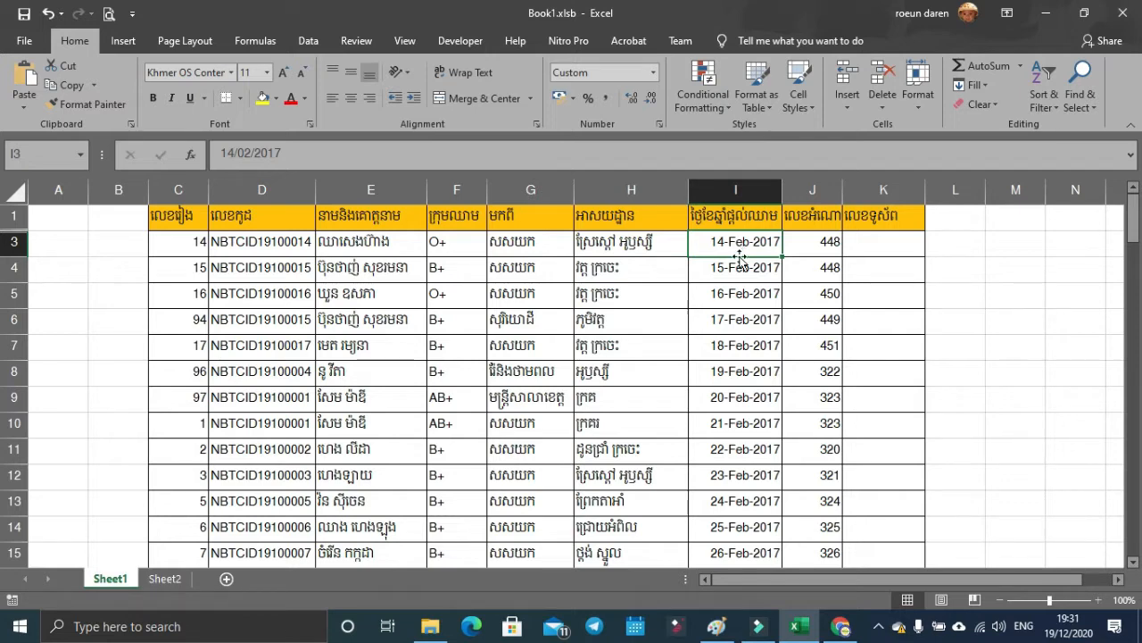
click(740, 268)
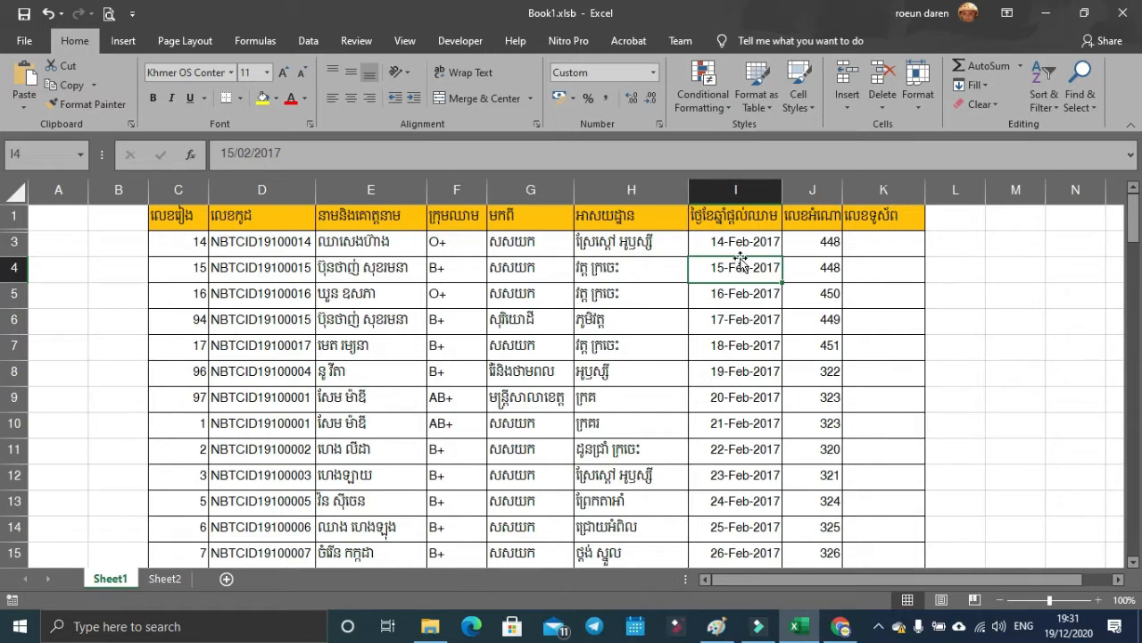
click(743, 247)
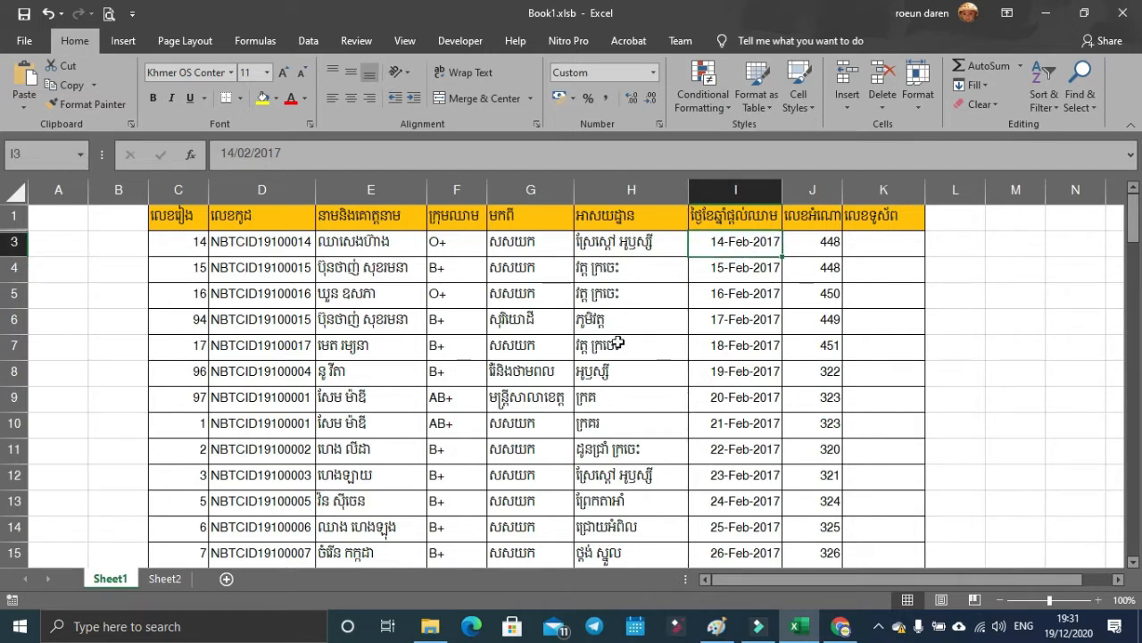
click(163, 578)
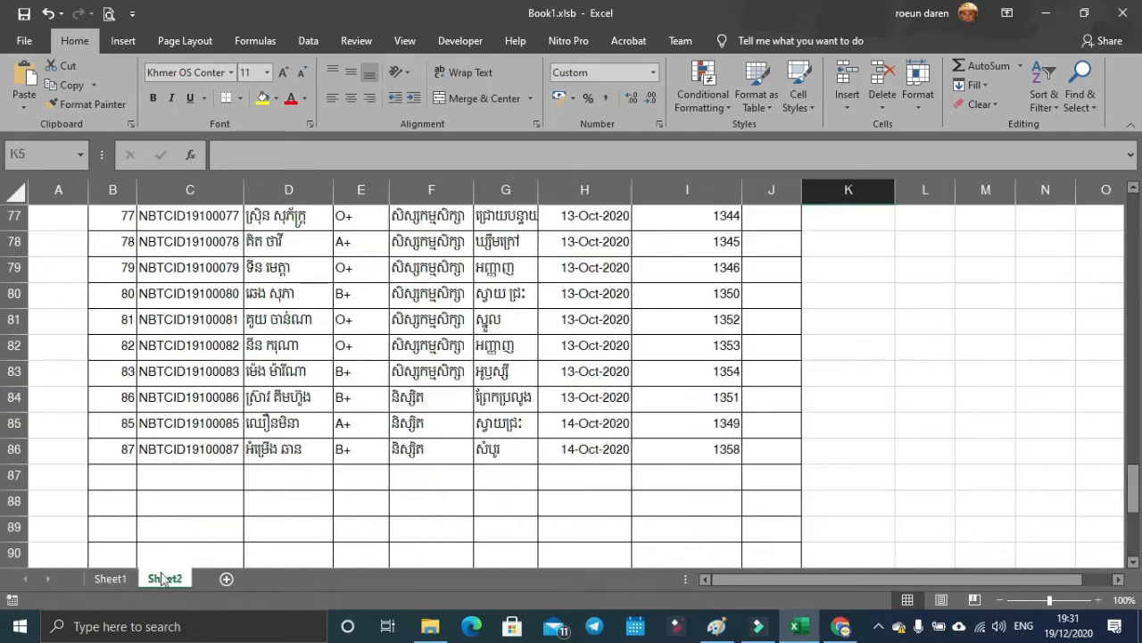
click(117, 580)
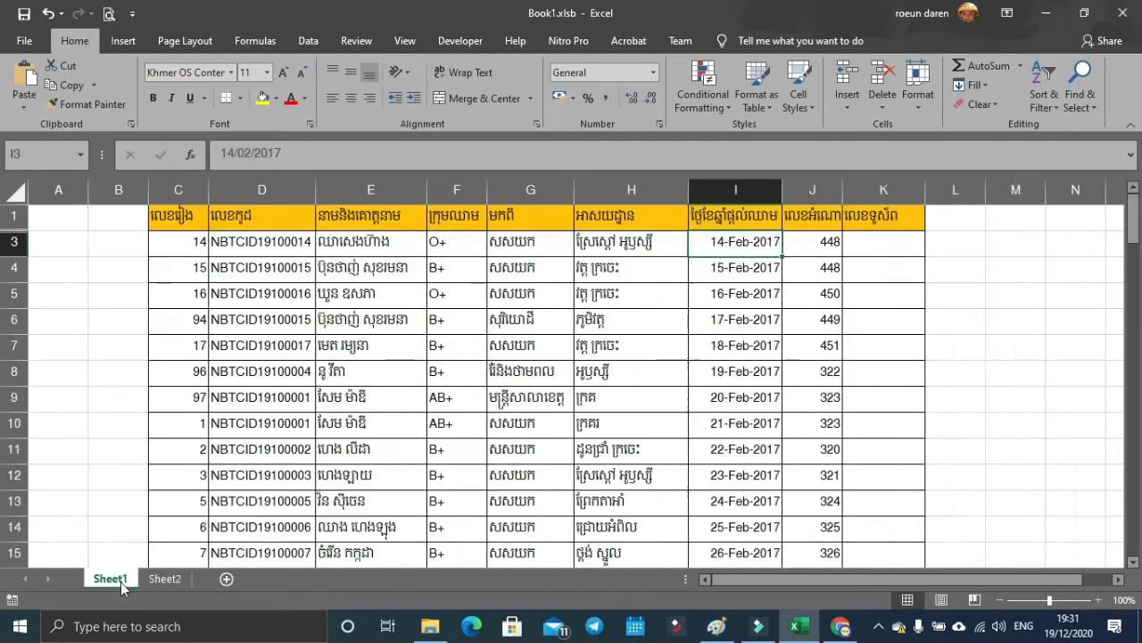
click(735, 313)
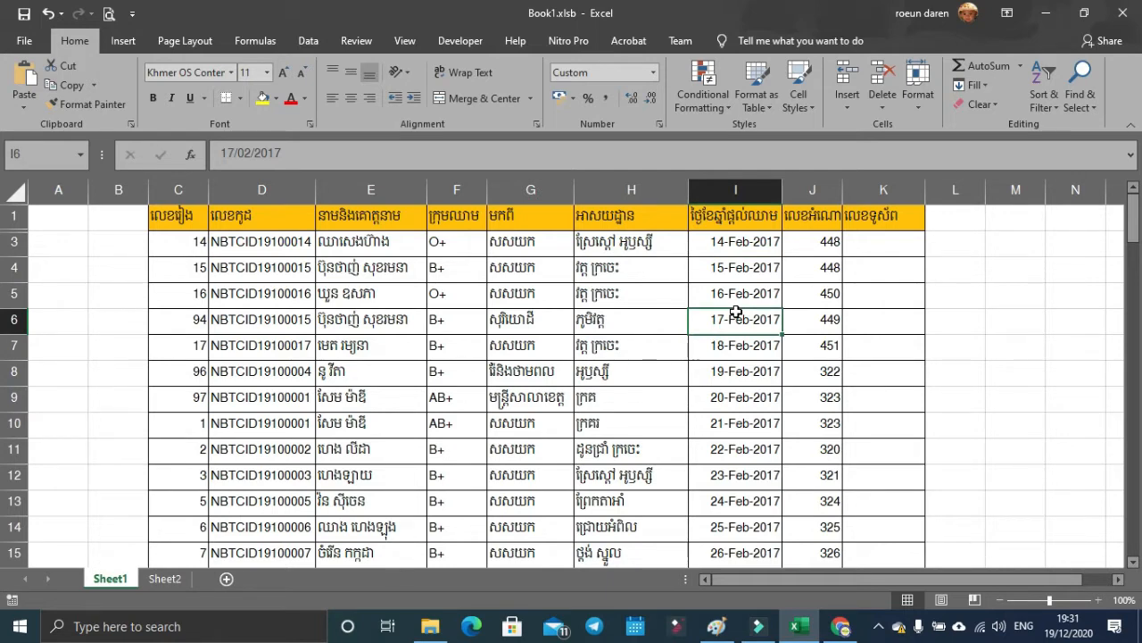
click(755, 249)
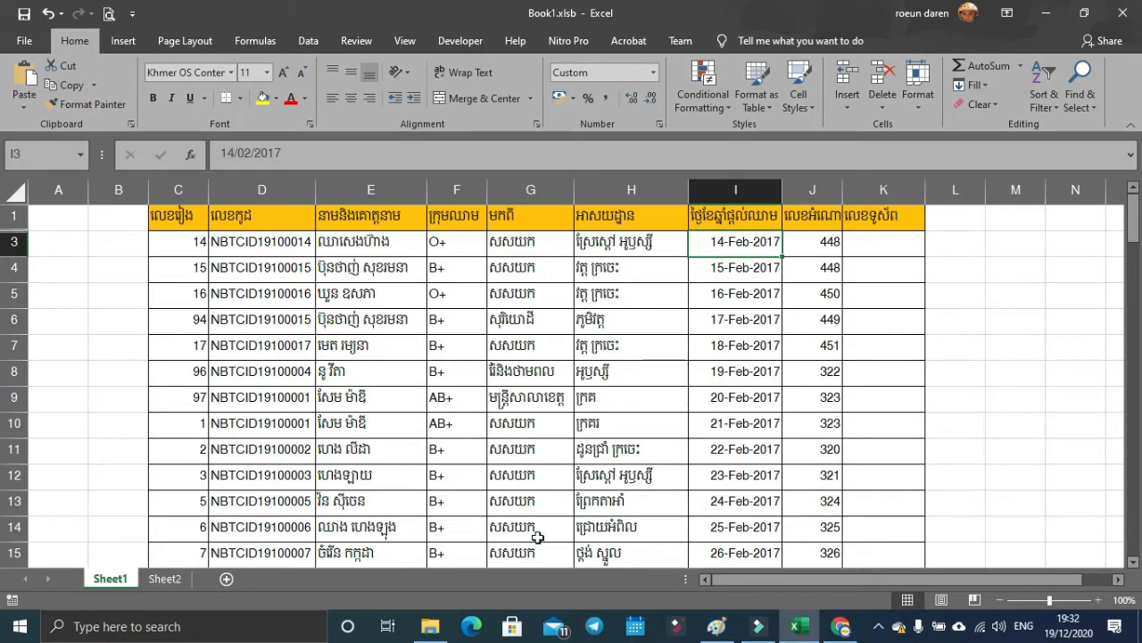
Filter the donor records on Sheet2 by blood group O+ using criteria cell E3, and look through the extracted rows.
click(166, 581)
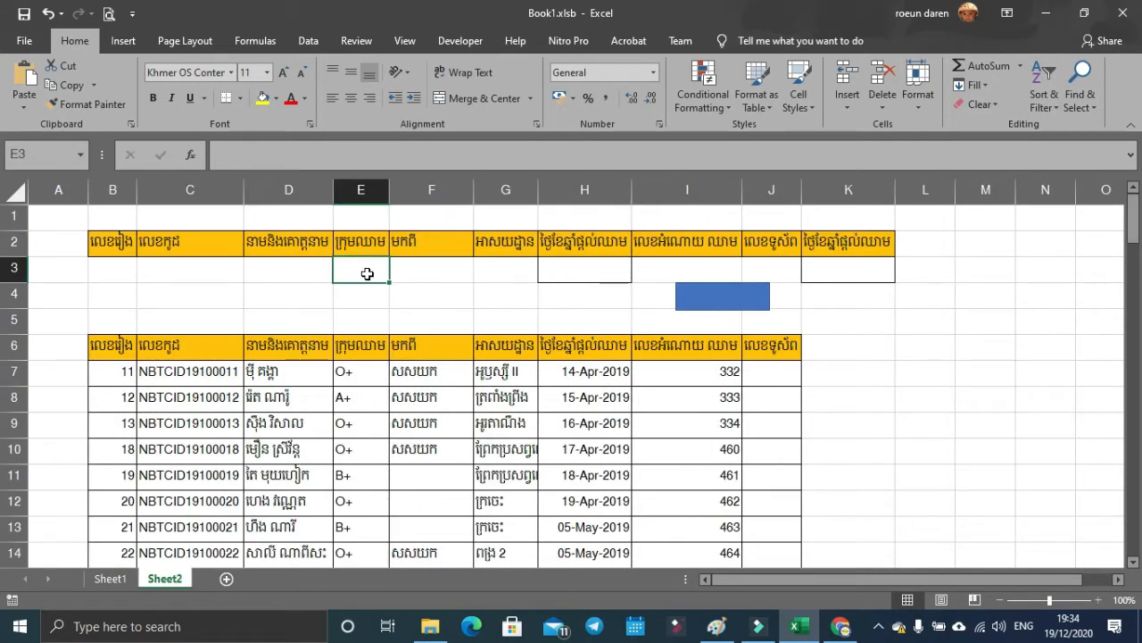
text(O+)
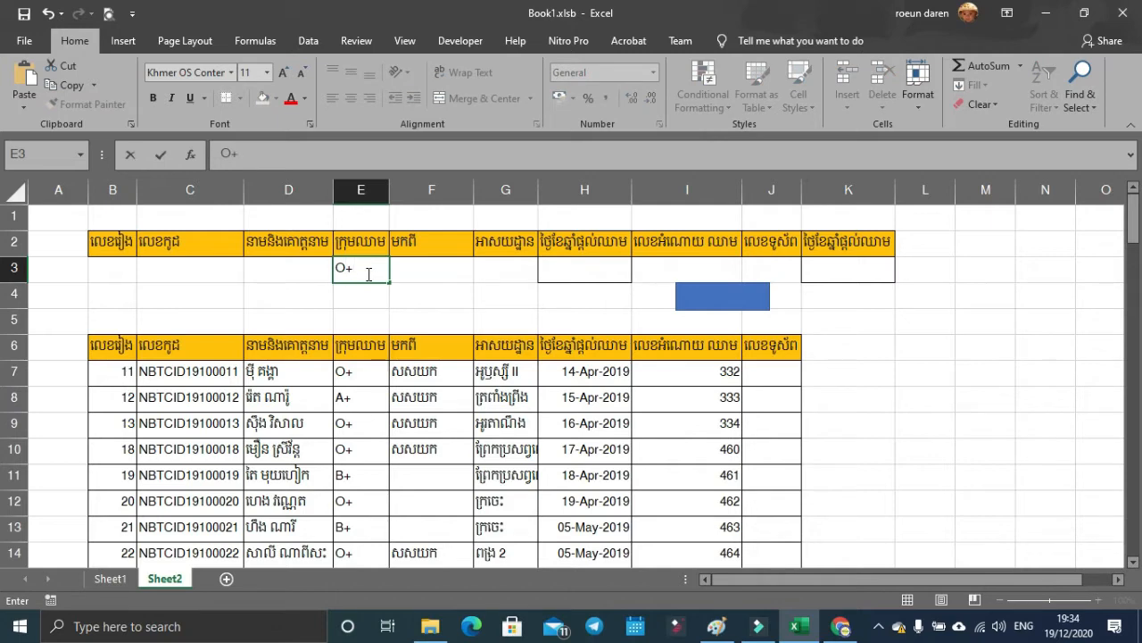
key(Return)
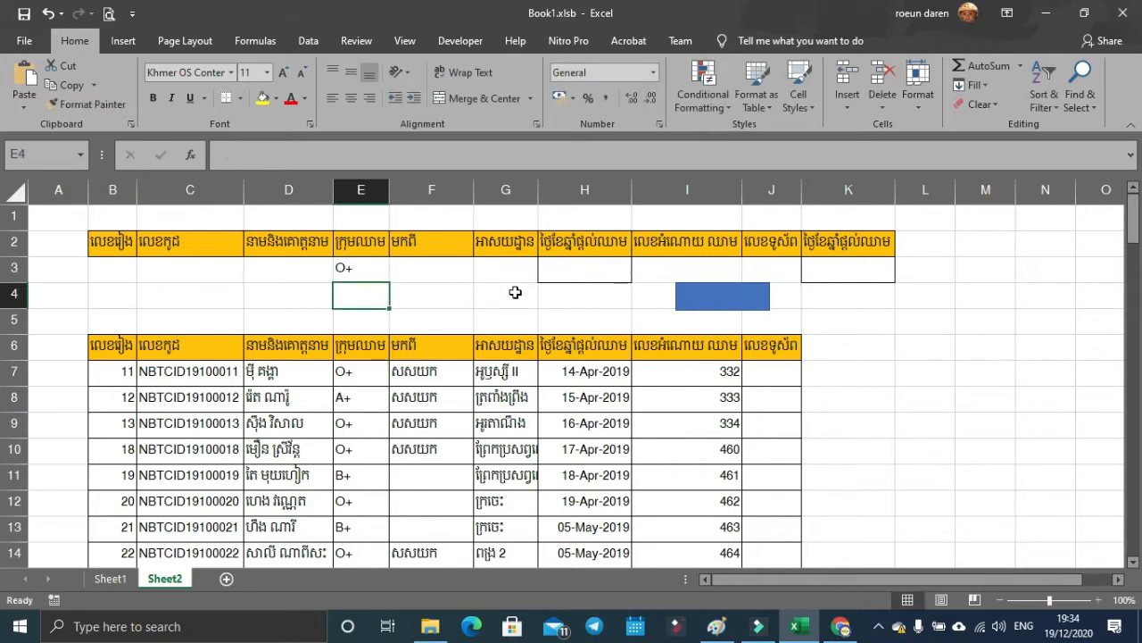
click(707, 306)
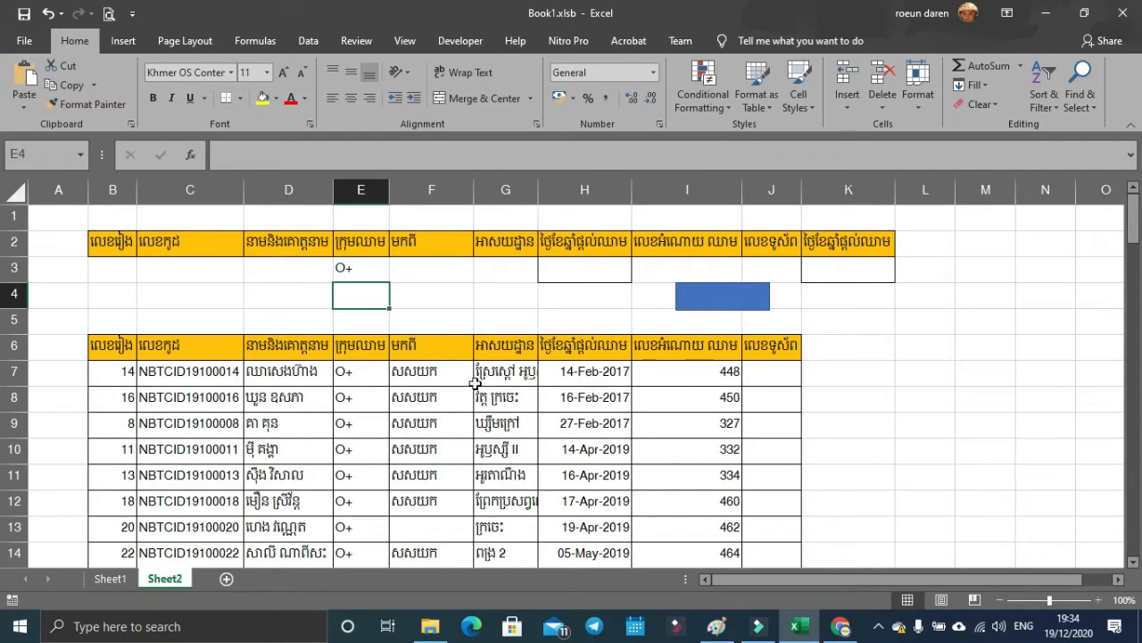
scroll(361, 399, down, 14)
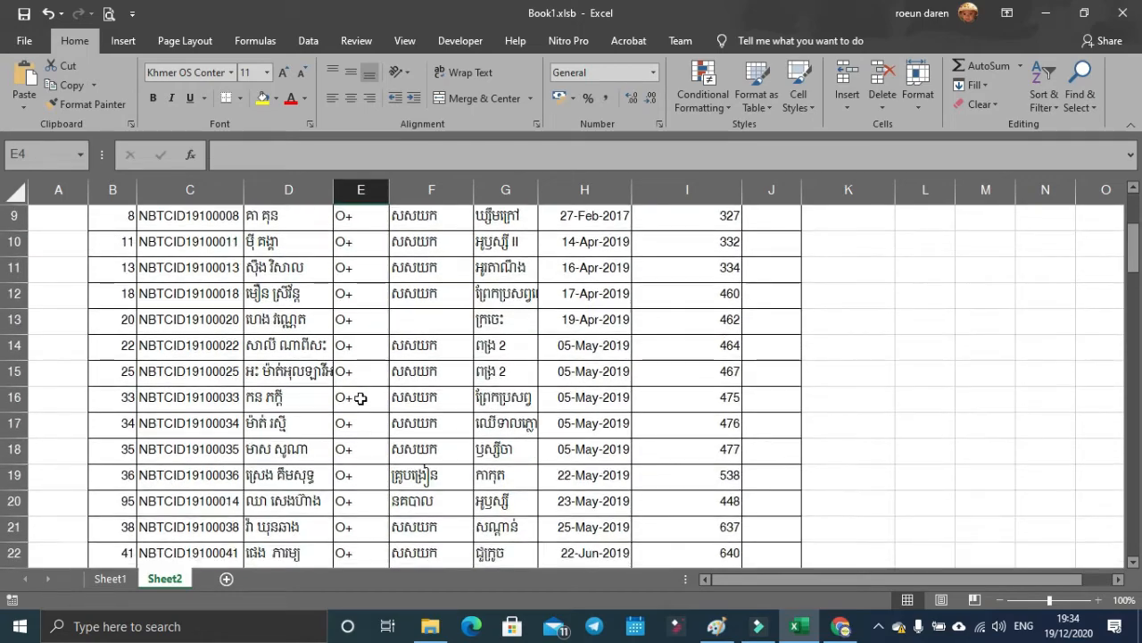
scroll(361, 398, down, 1)
scroll(361, 398, up, 15)
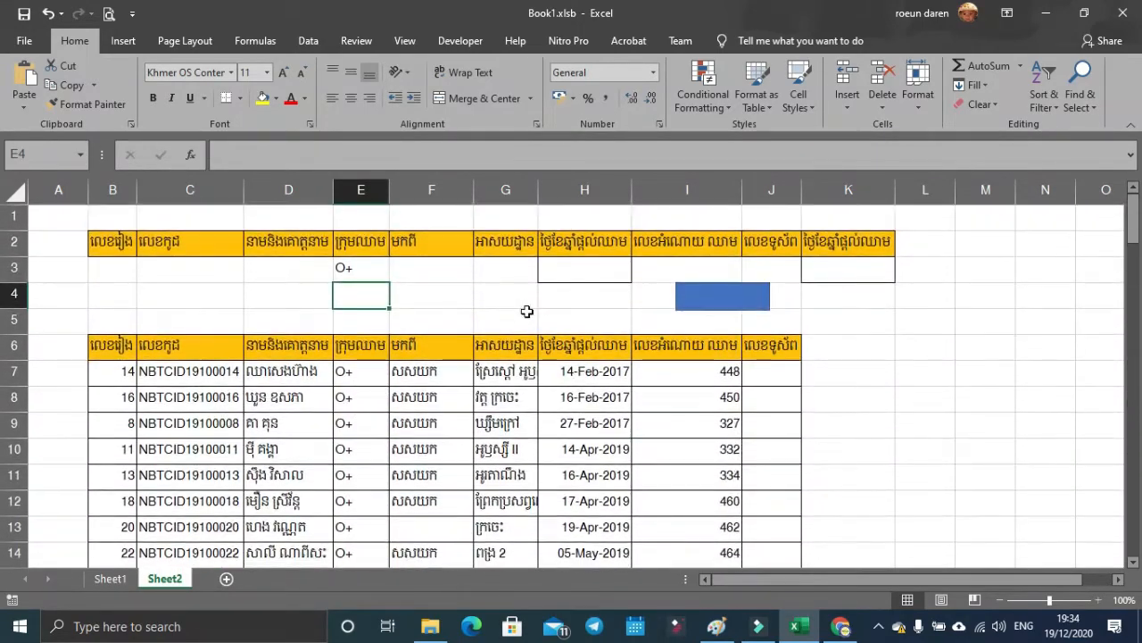
Add the address criterion ក្រចេះ in G3 beside the blood group criterion and run the filter again.
click(361, 272)
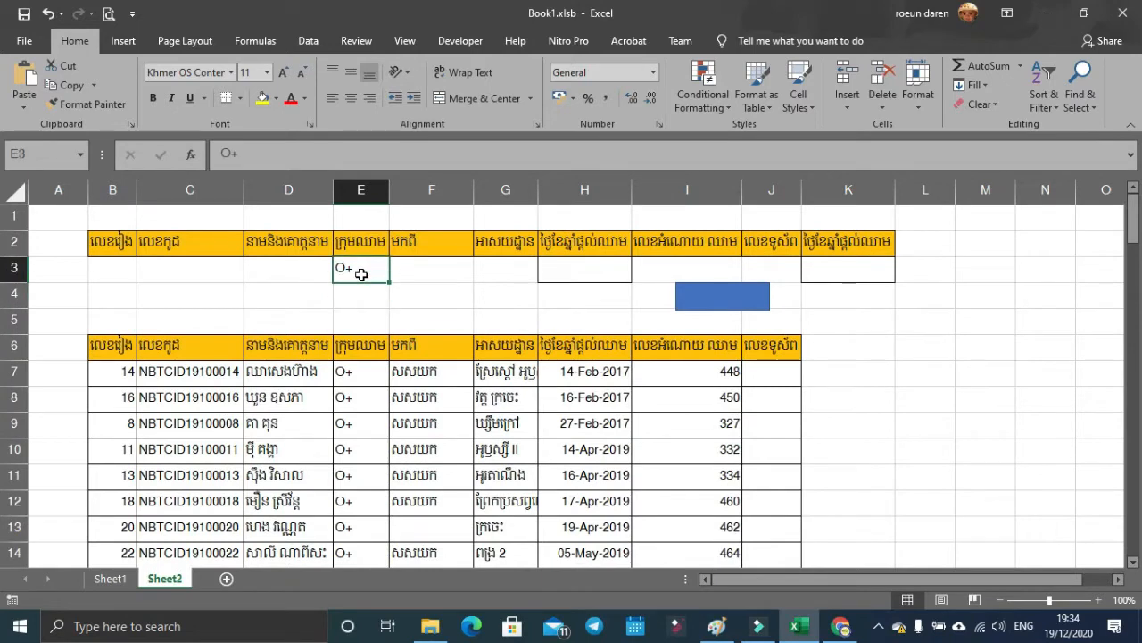
click(516, 264)
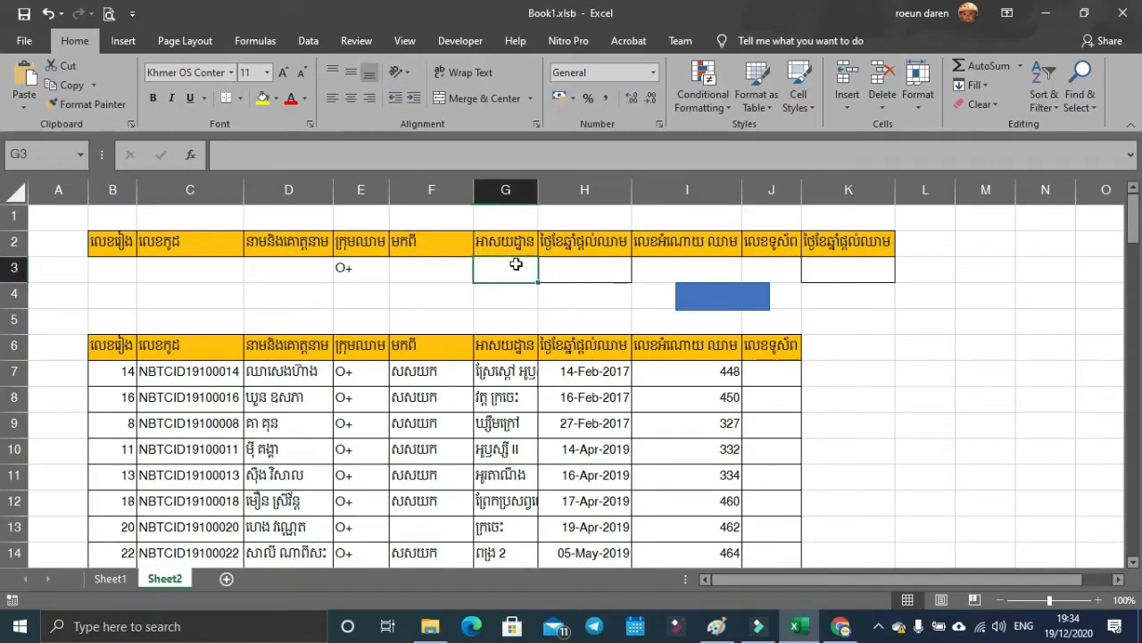
text(kj)
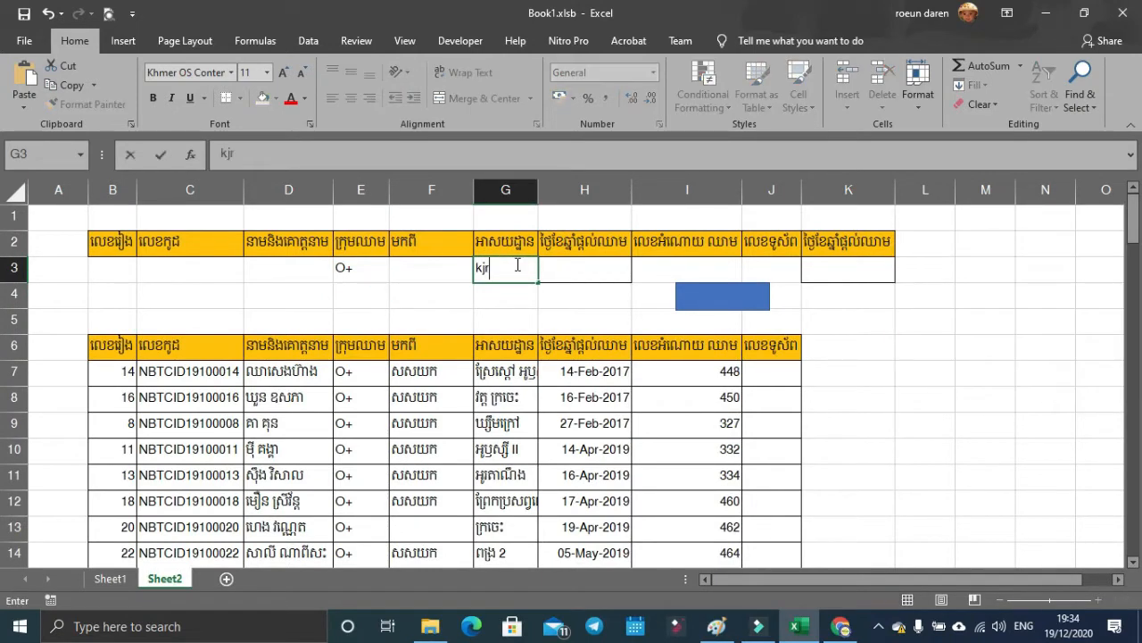
key(BackSpace)
key(super+space)
key(BackSpace)
text(ក្រចេះ)
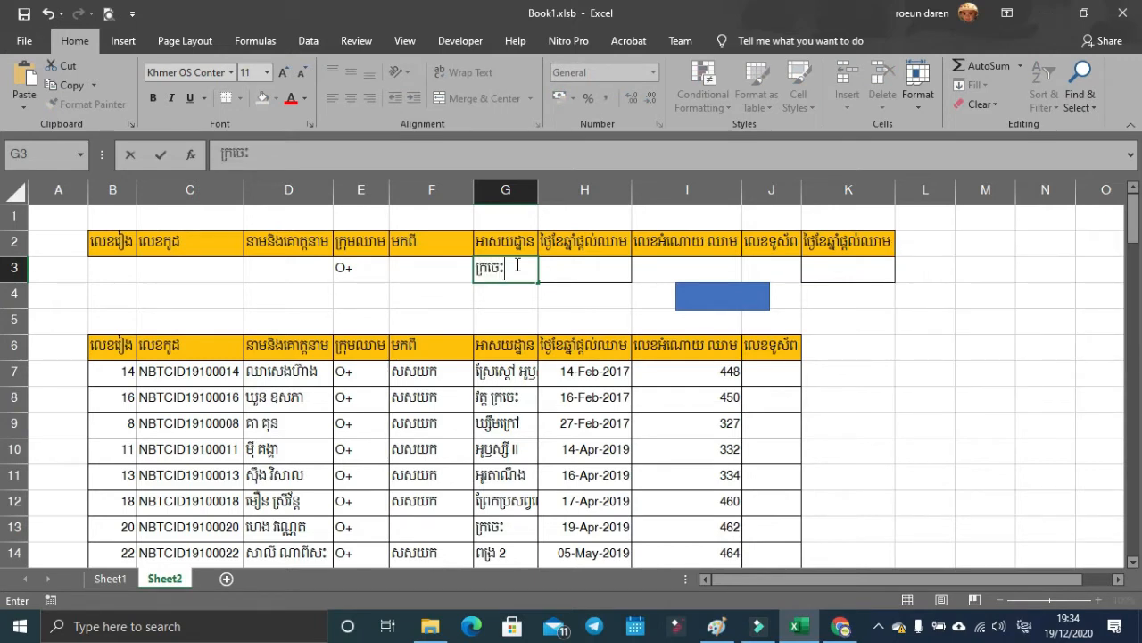
click(701, 304)
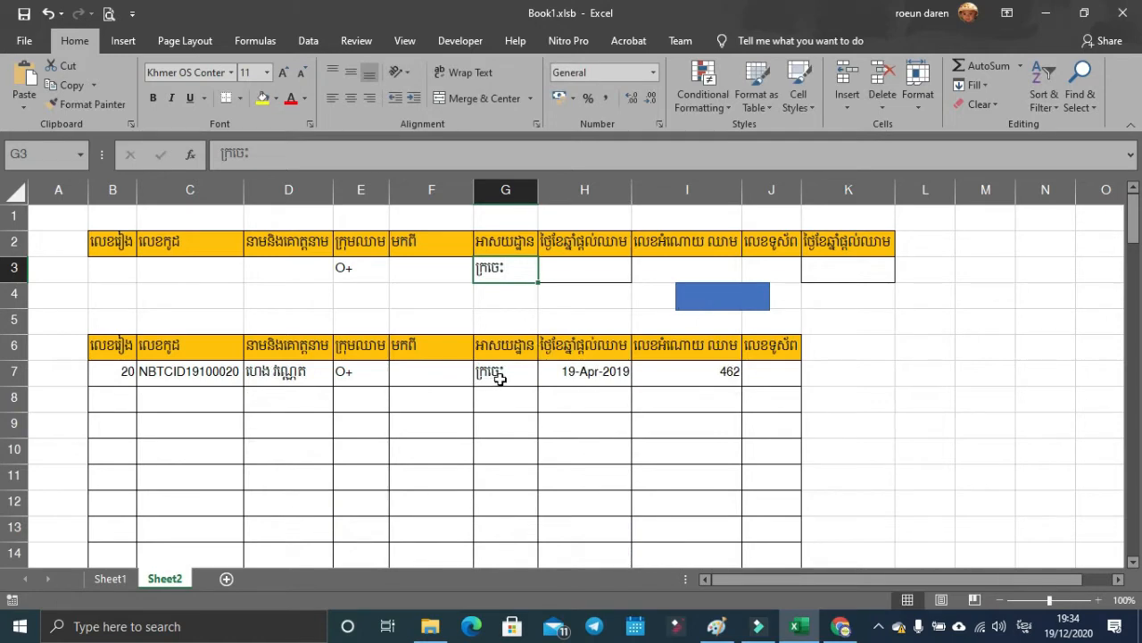
Remove the blood group criterion, filter the records by address only, and clear the address criterion in G3.
click(357, 268)
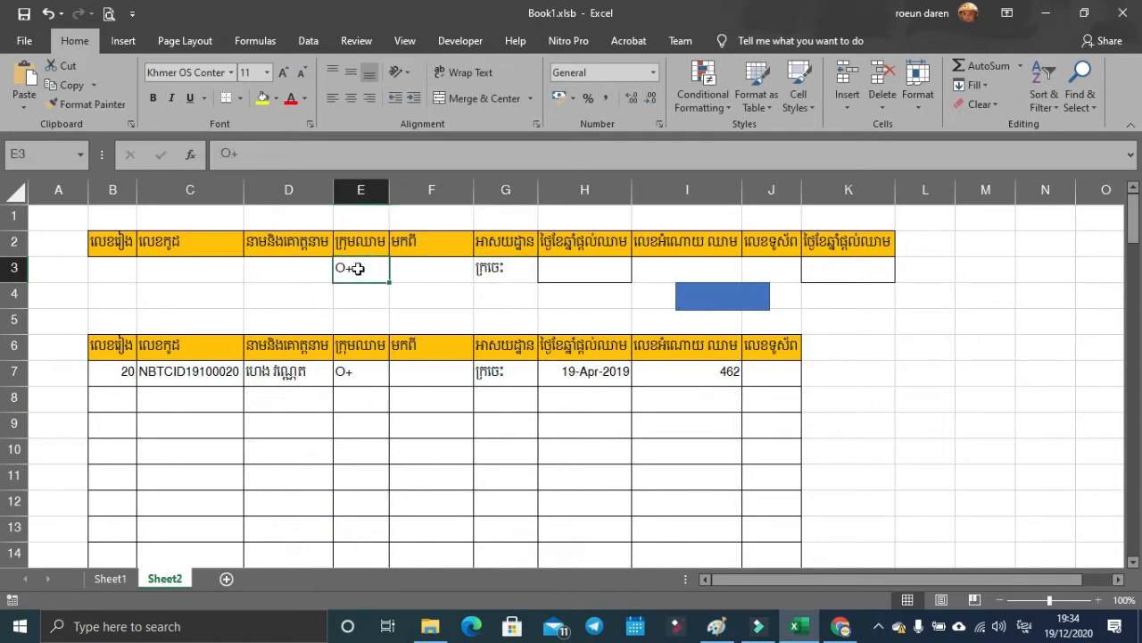
key(Delete)
click(703, 304)
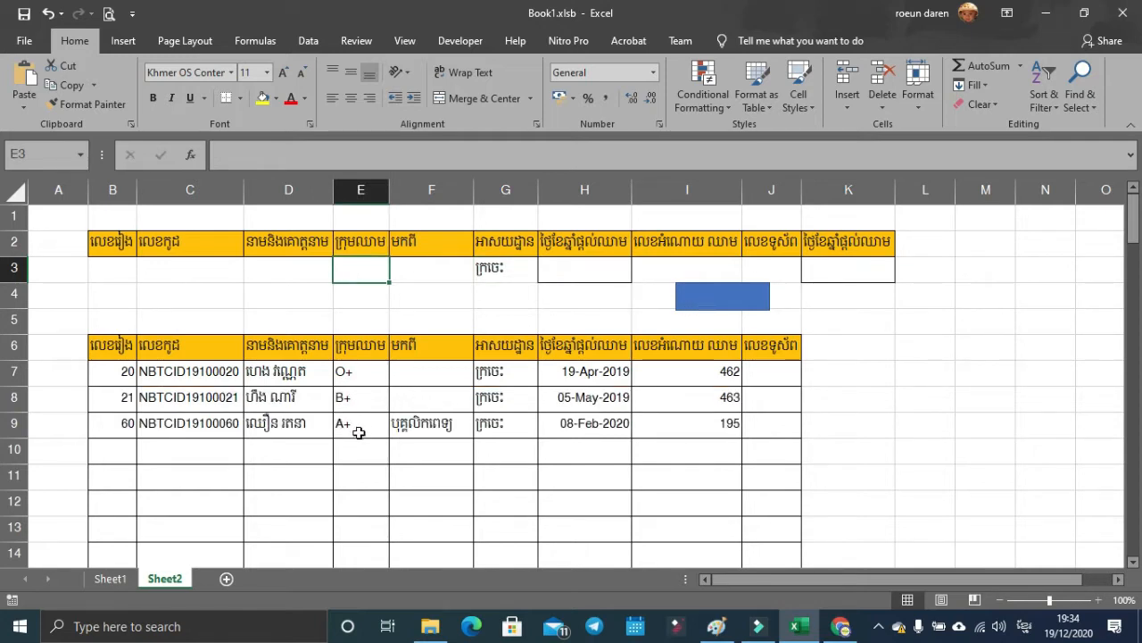
click(509, 267)
key(Delete)
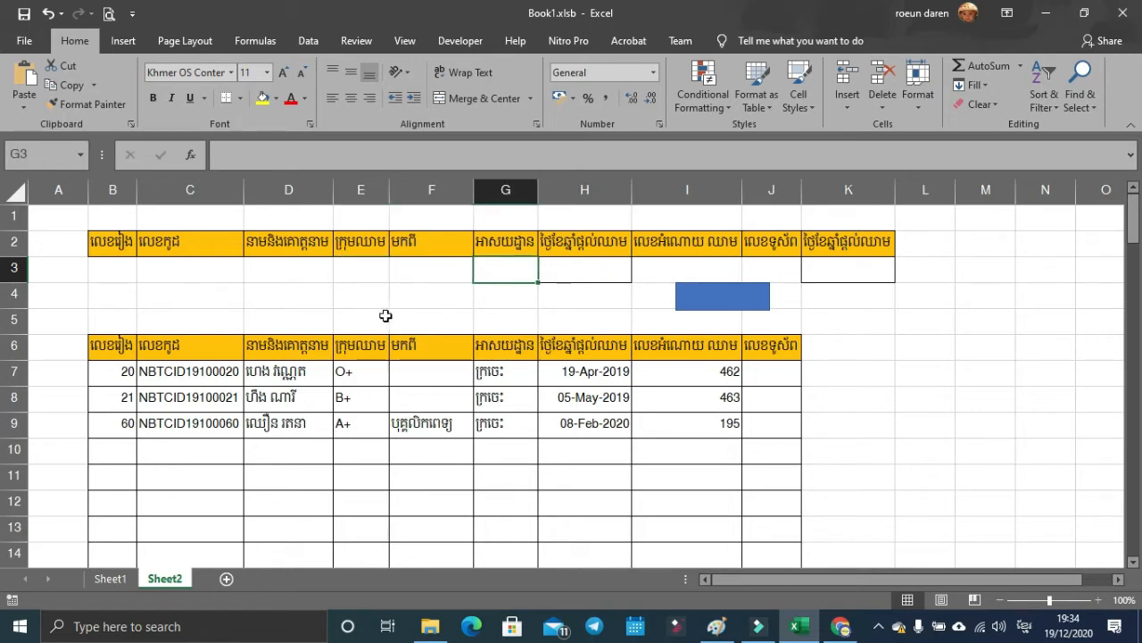
Filter the records by the origin criterion បុគ្គលិកពេទ្យ in F3, and clear that criterion.
click(426, 279)
text(ប)
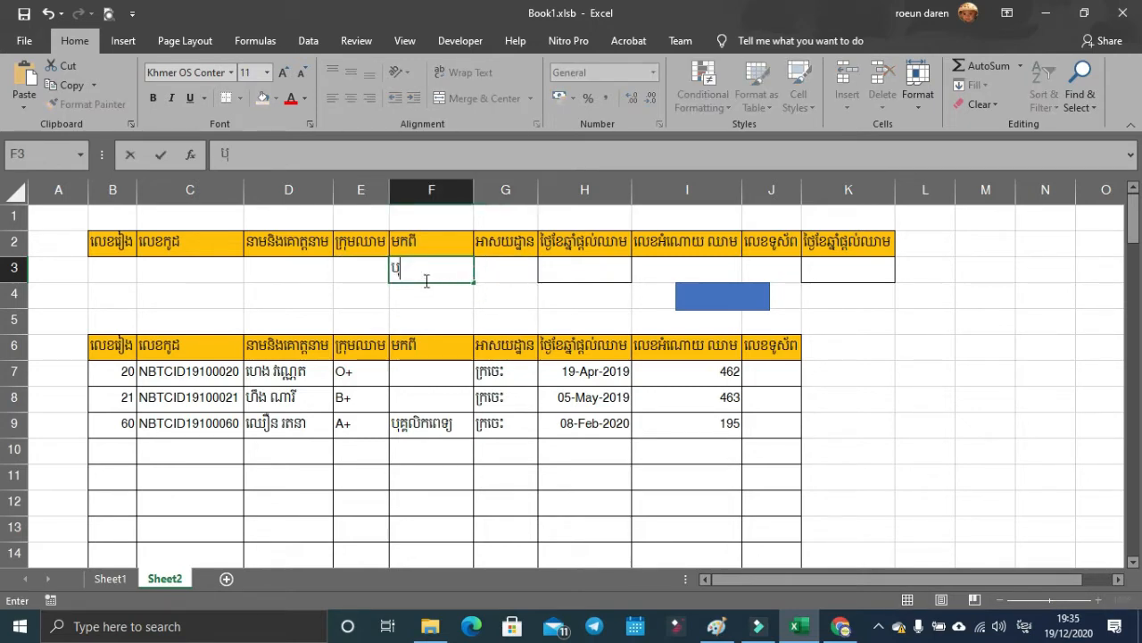
text(ុគ្គលិកពេ)
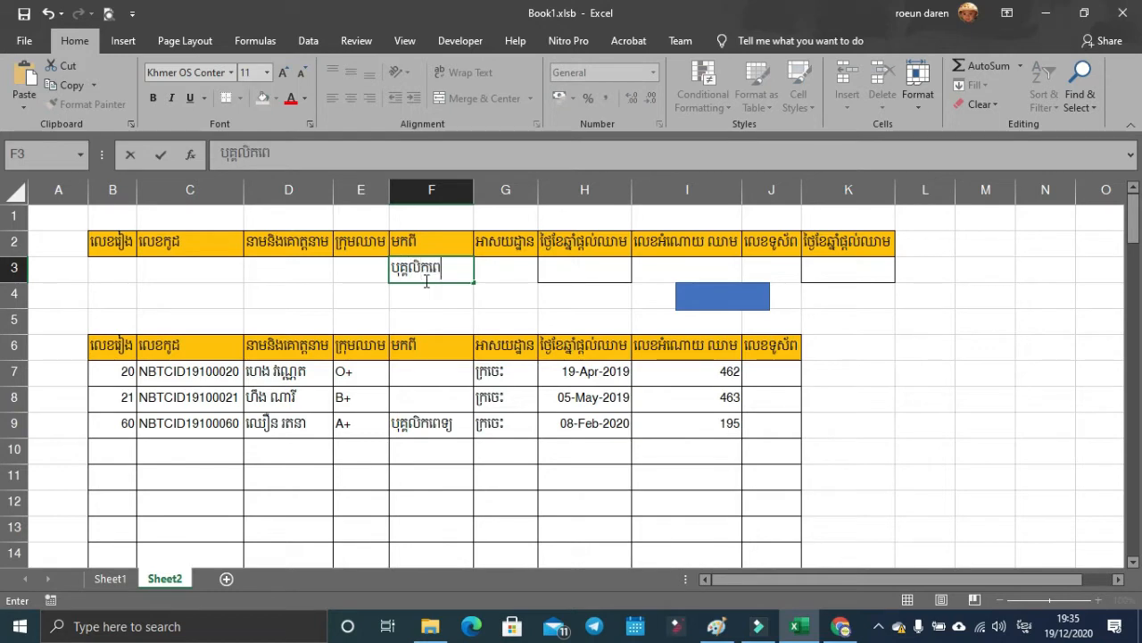
text(ទ្យ)
key(Return)
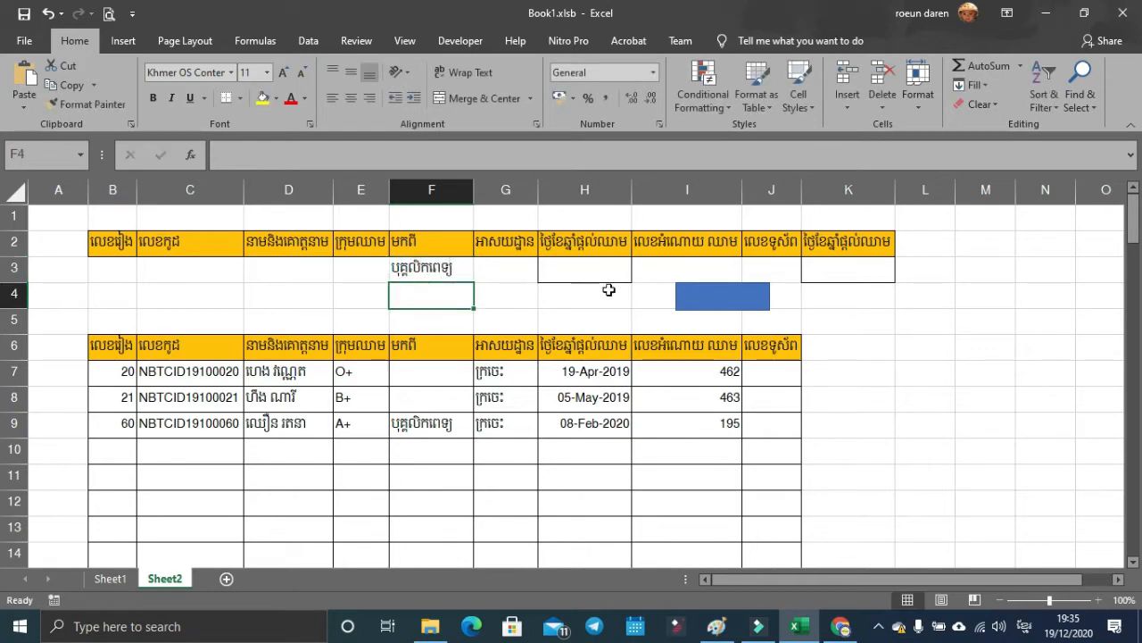
click(699, 306)
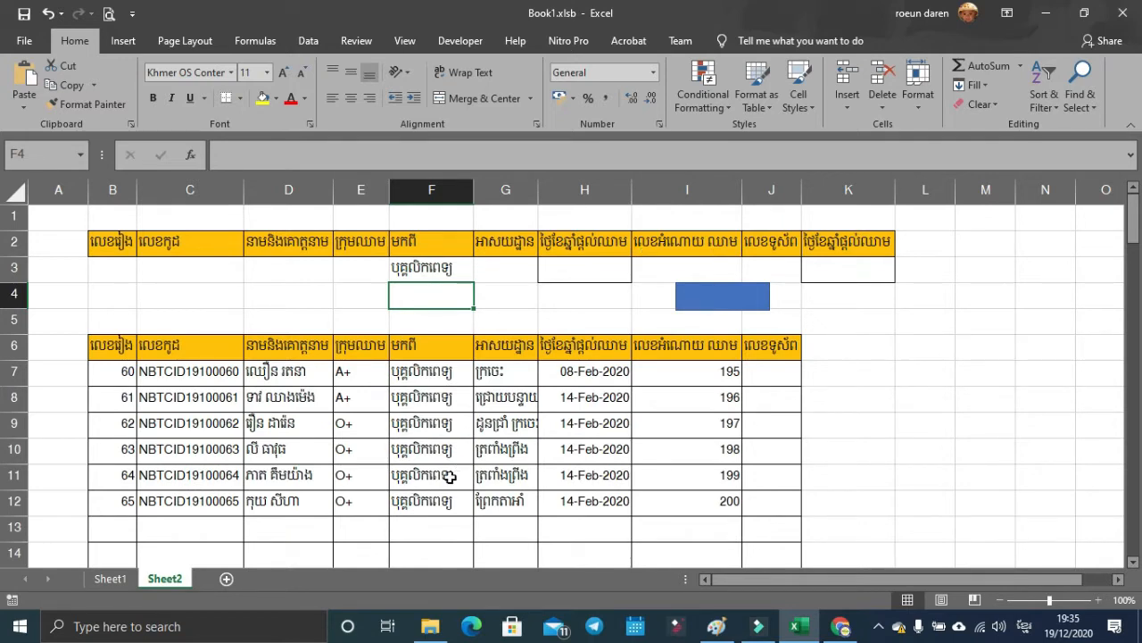
click(434, 270)
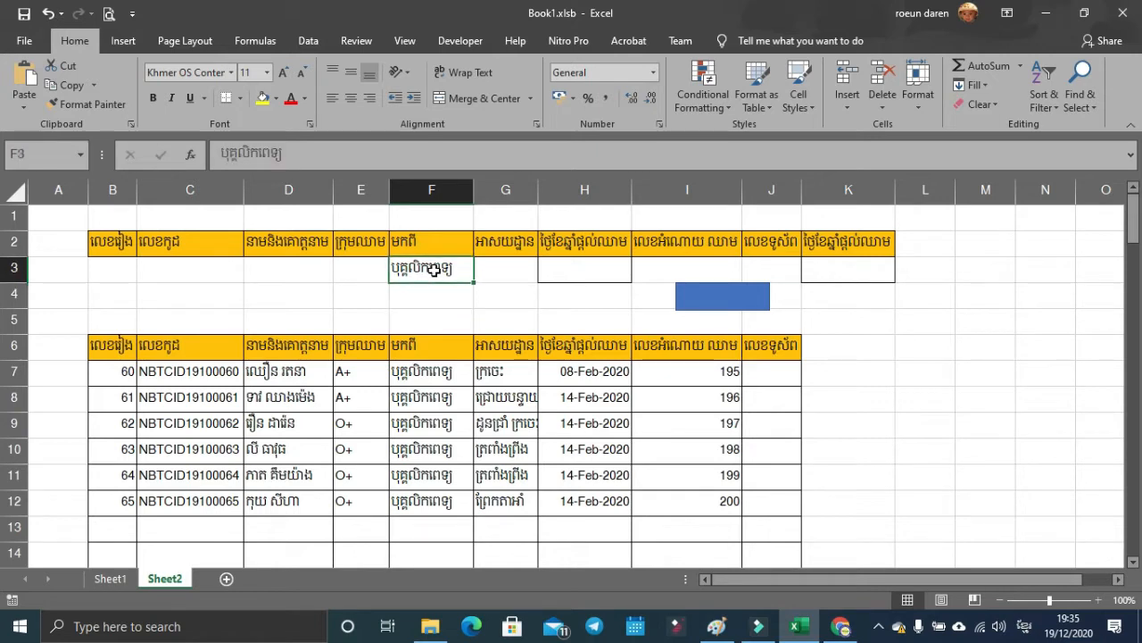
key(Delete)
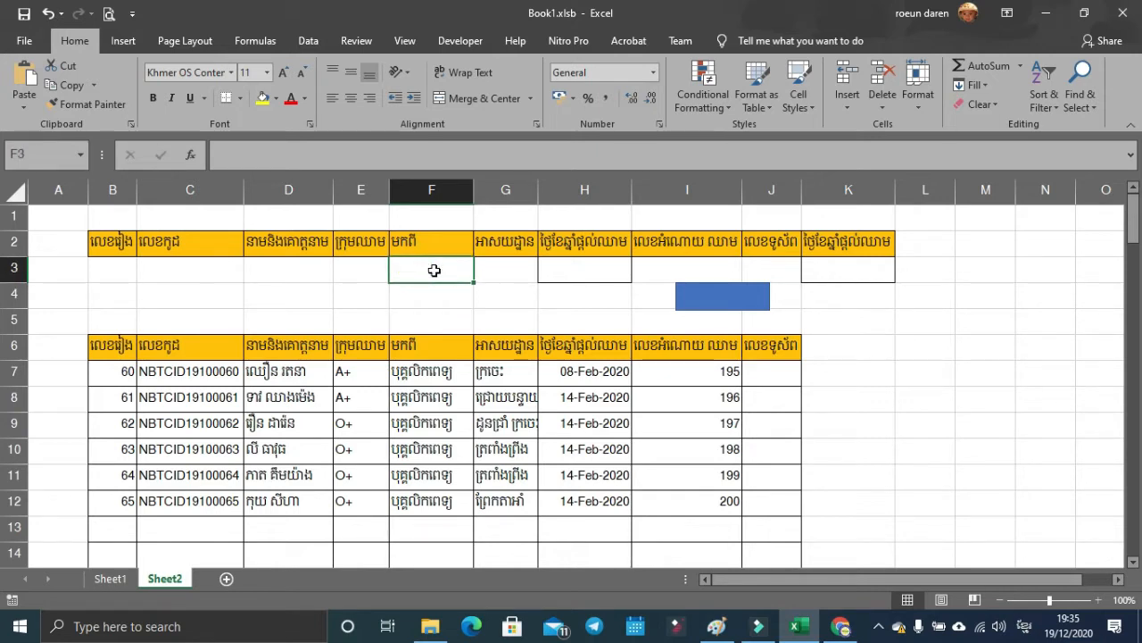
click(496, 280)
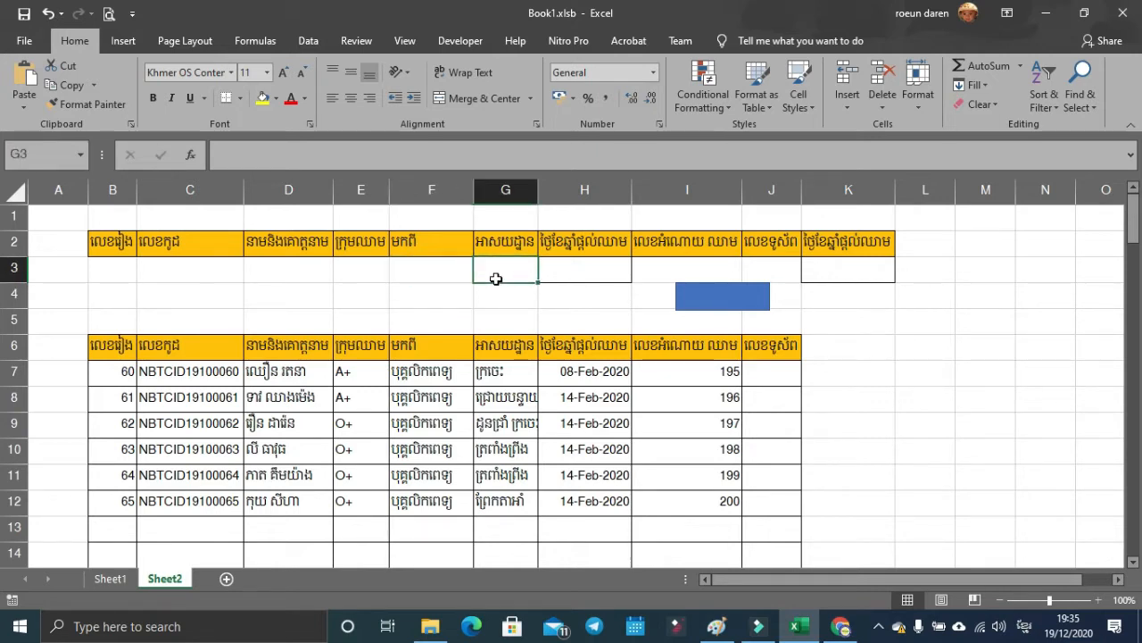
Add a new worksheet Sheet3 and copy the header row C1:K1 of Sheet1 into it starting at B2.
click(226, 578)
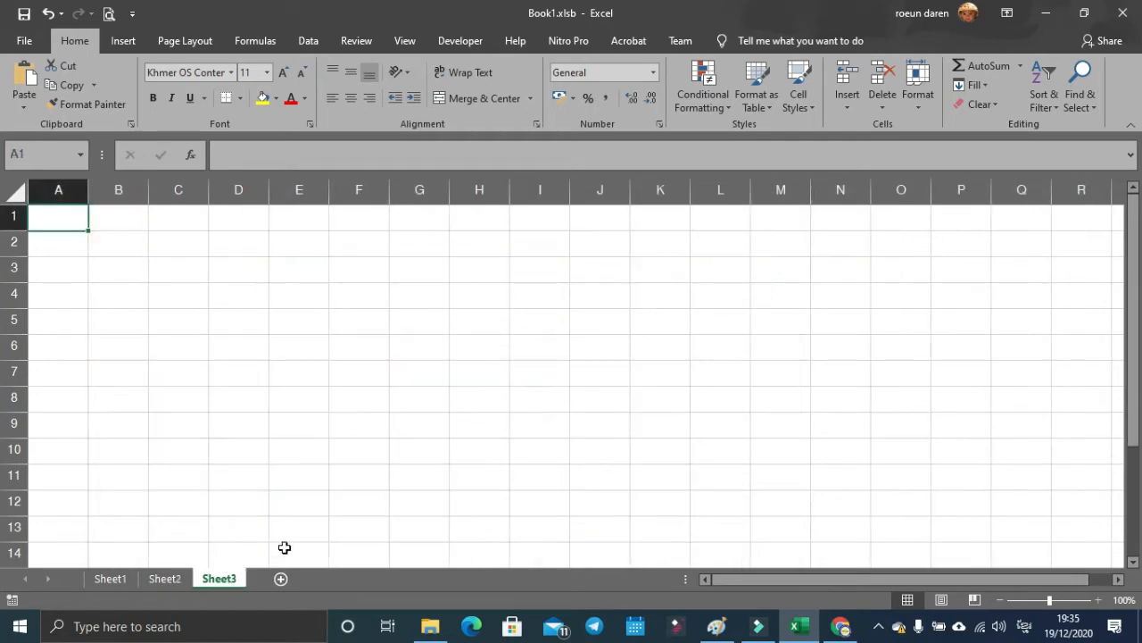
click(116, 580)
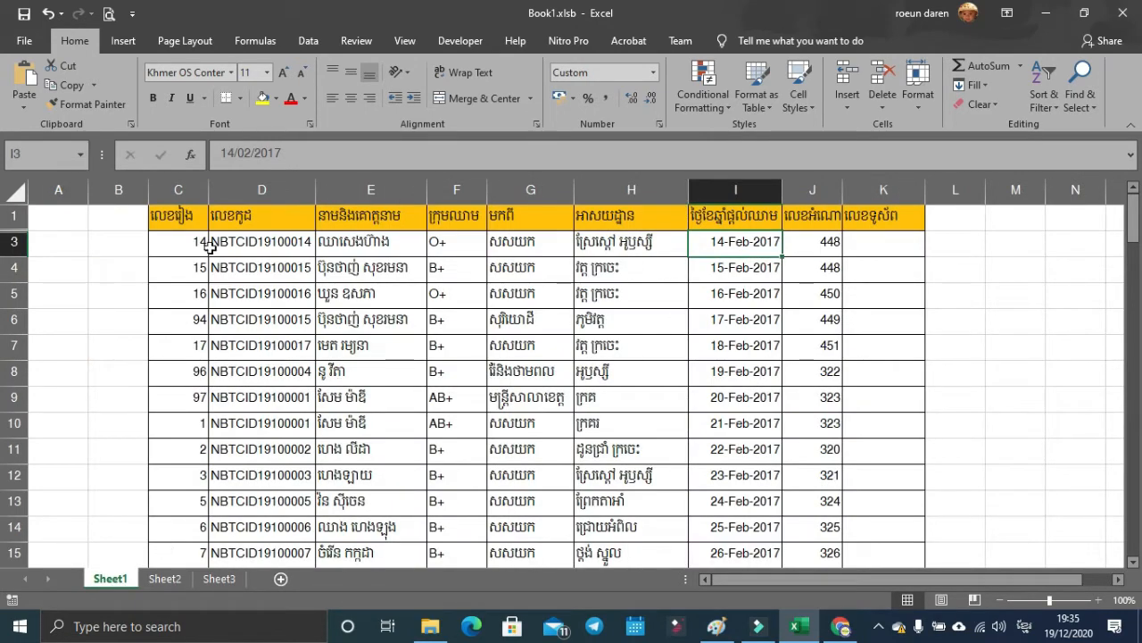
drag(179, 217, 885, 219)
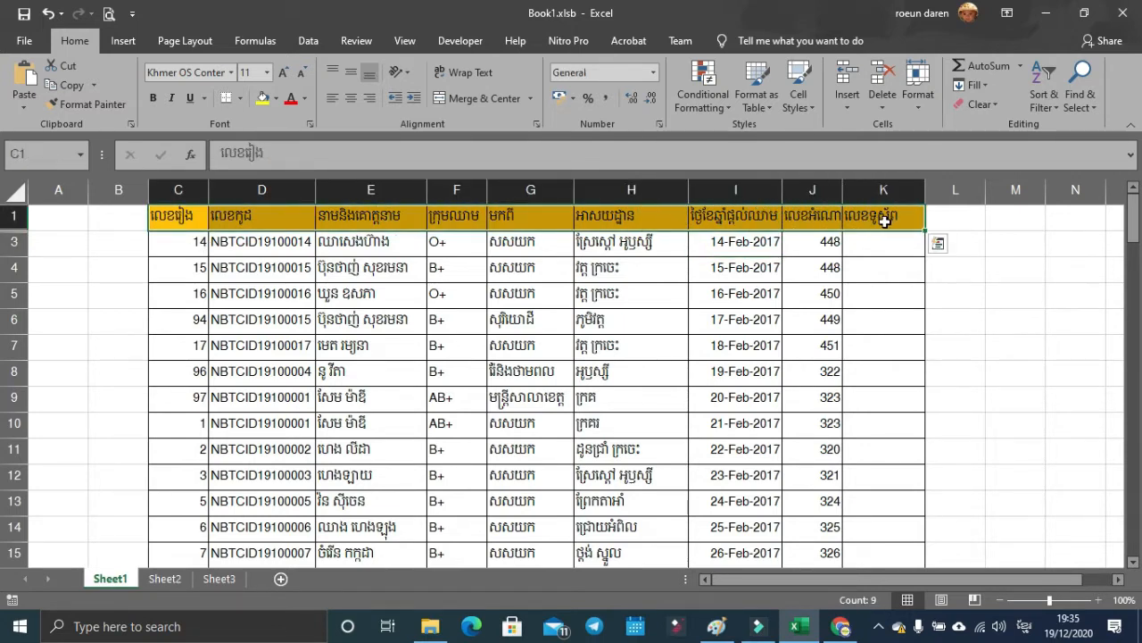
key(ctrl+c)
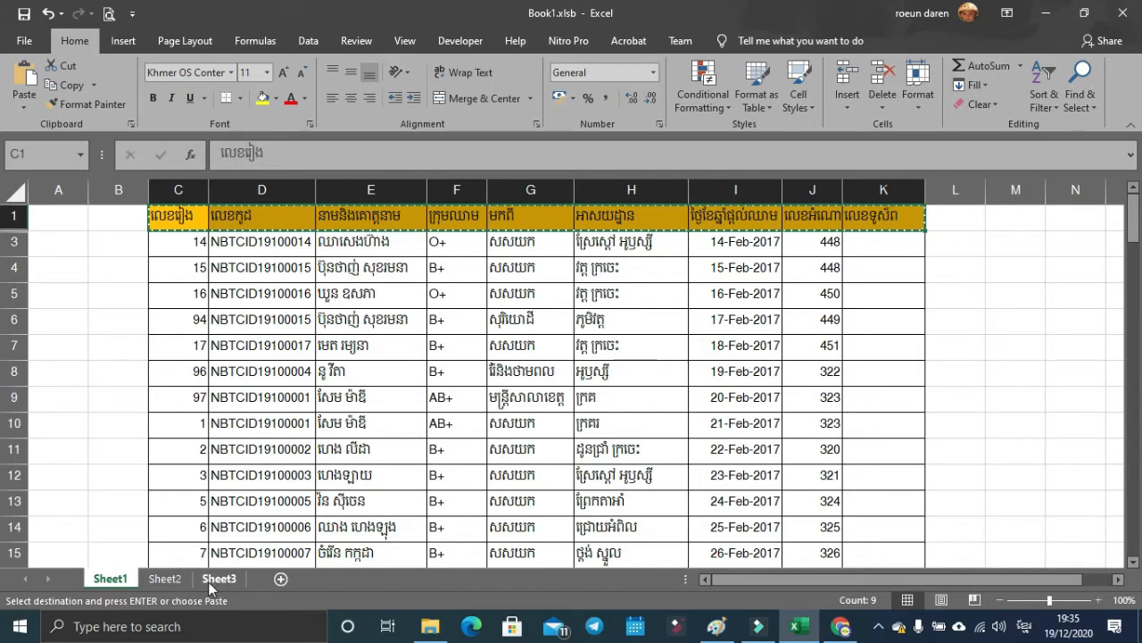
click(219, 579)
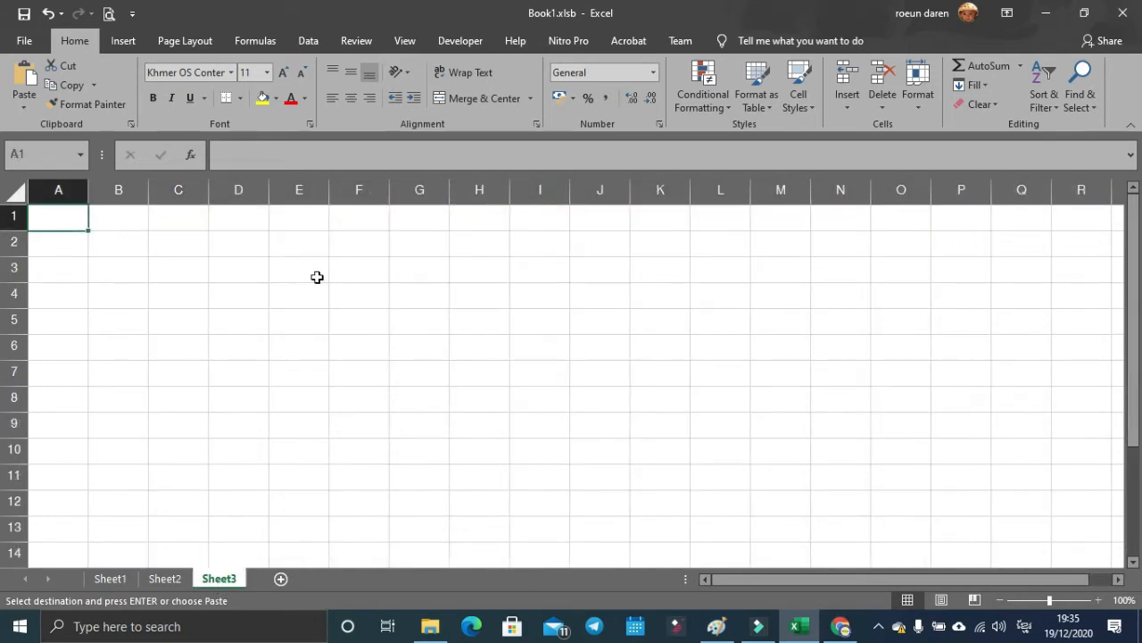
click(120, 239)
key(ctrl+v)
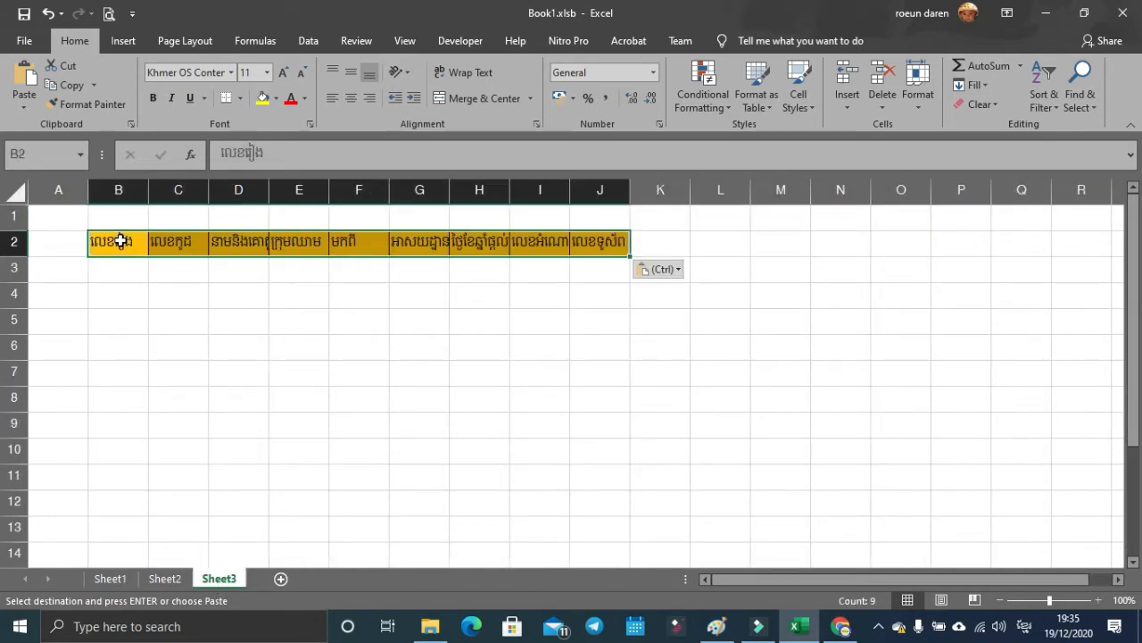
Autofit all columns of Sheet3, and resize them to one uniform width slightly wider than the code header.
click(14, 187)
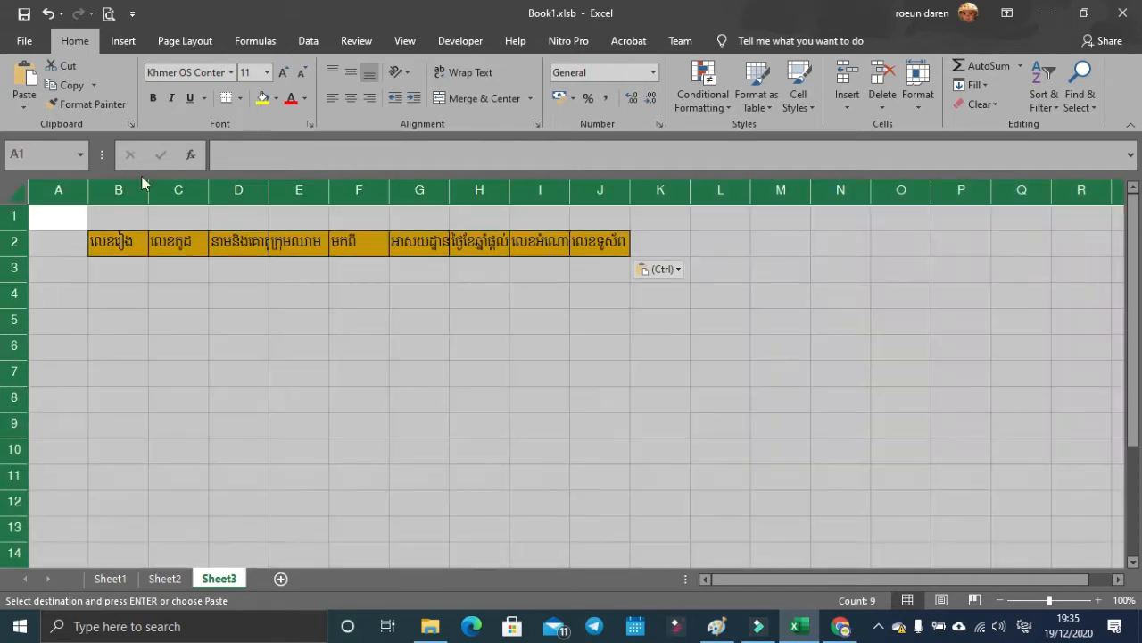
double_click(207, 187)
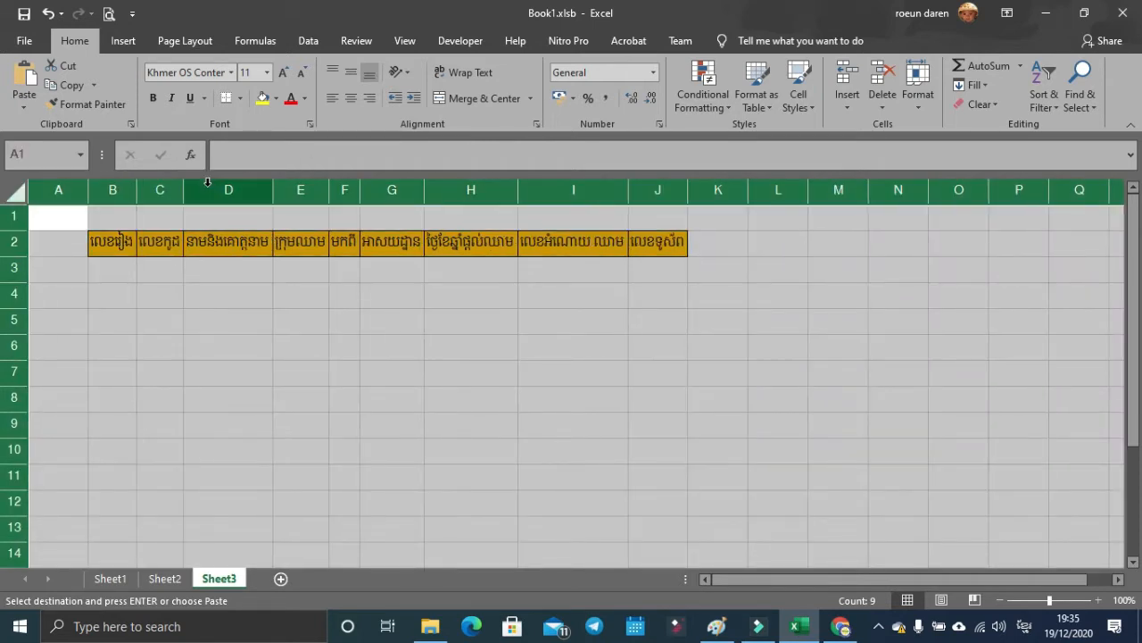
drag(183, 189, 195, 188)
click(176, 292)
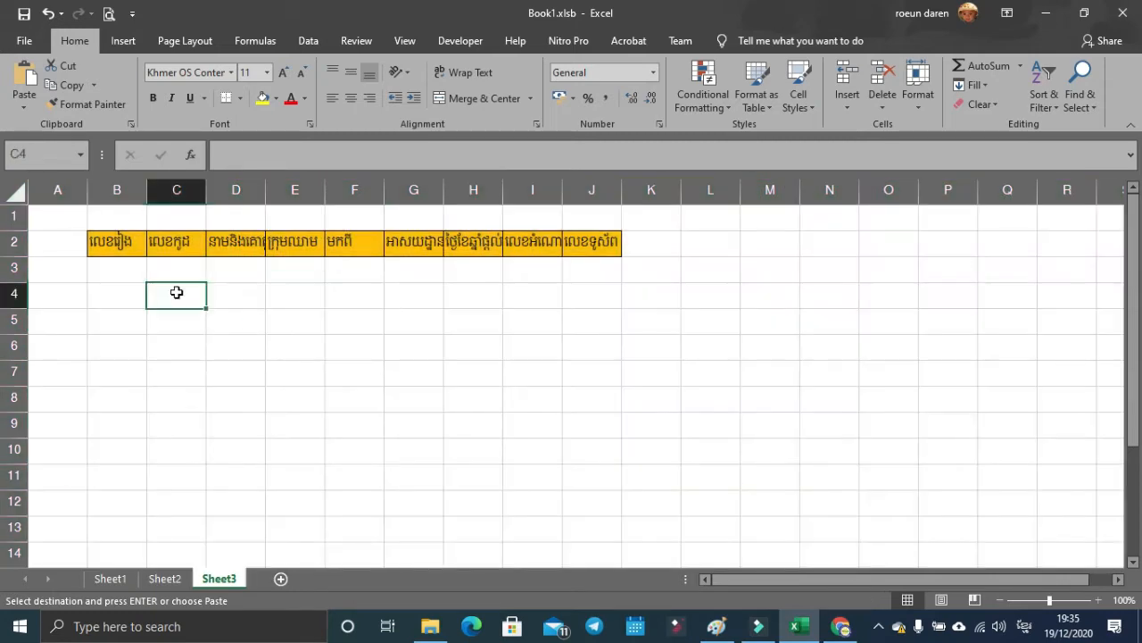
Try copying the donation date header ថ្ងៃខែឆ្នាំផ្តល់ឈាម from Sheet1 into H3 of Sheet3, and undo the paste.
click(111, 578)
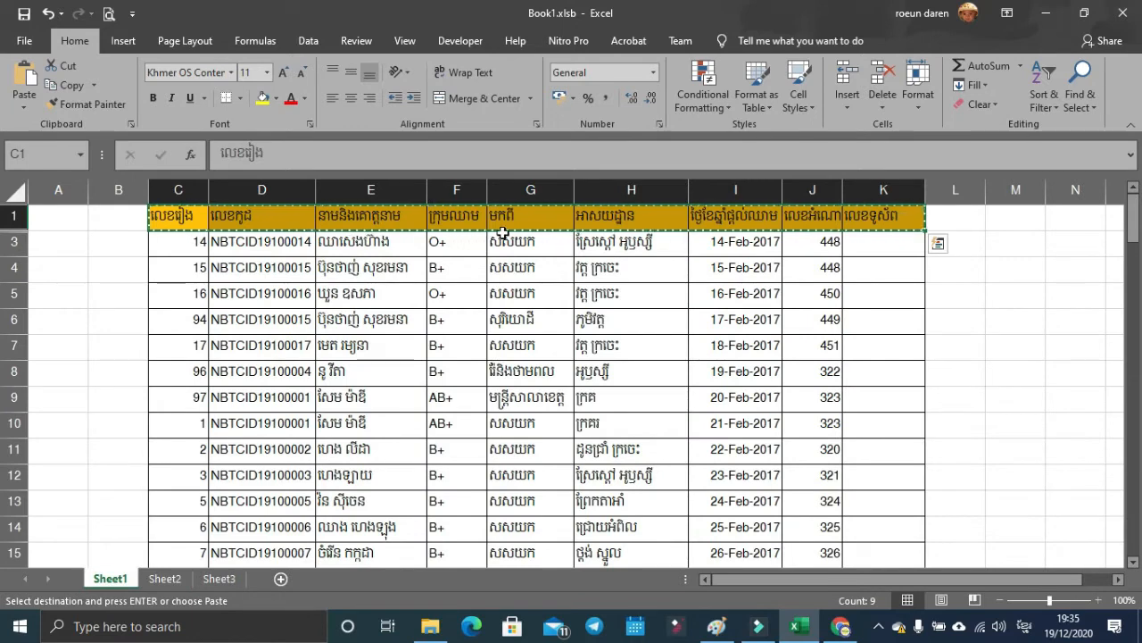
click(705, 215)
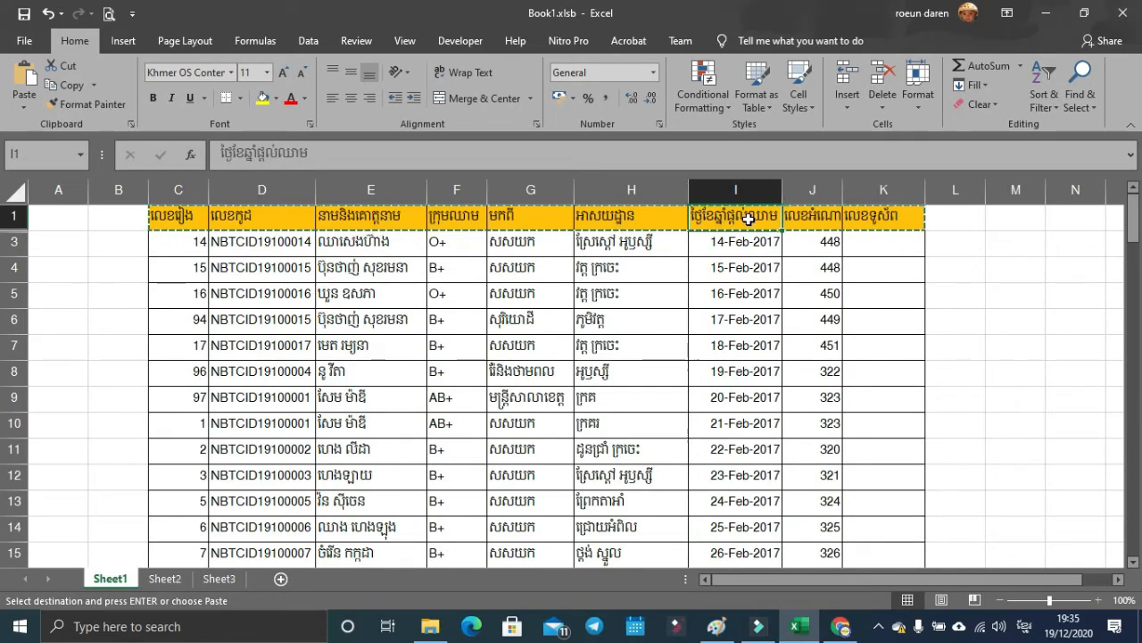
key(ctrl+c)
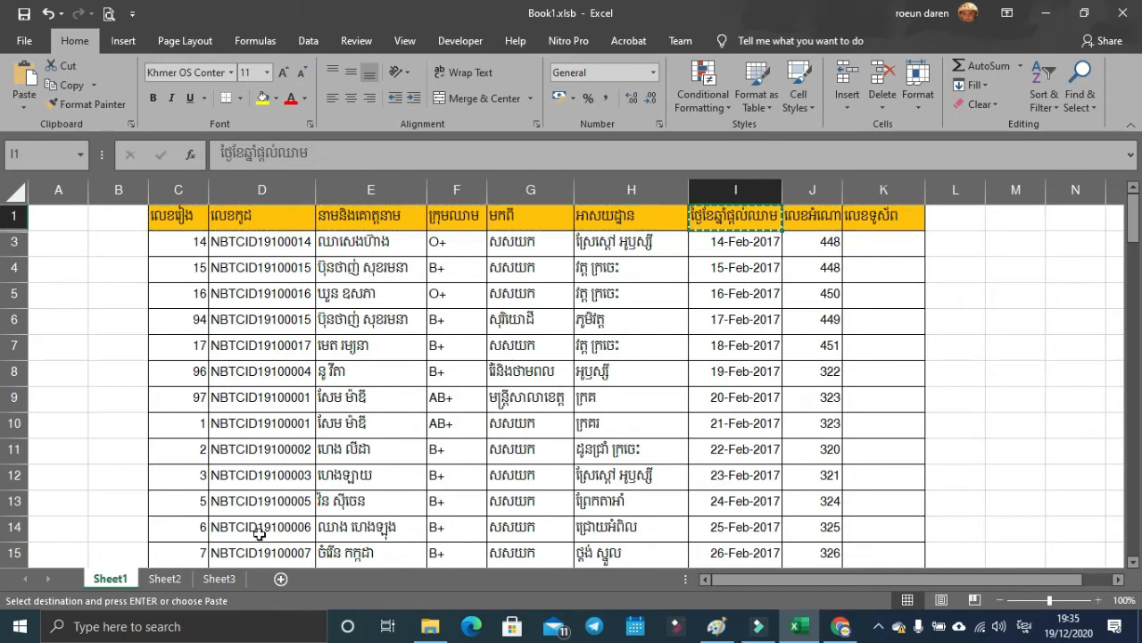
click(219, 579)
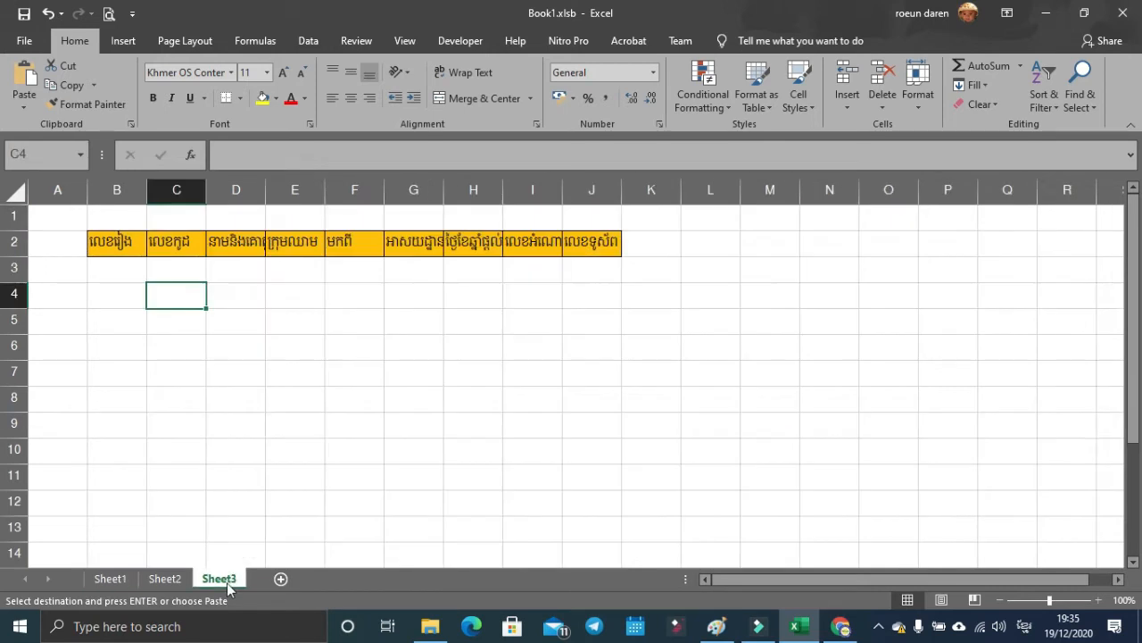
click(464, 270)
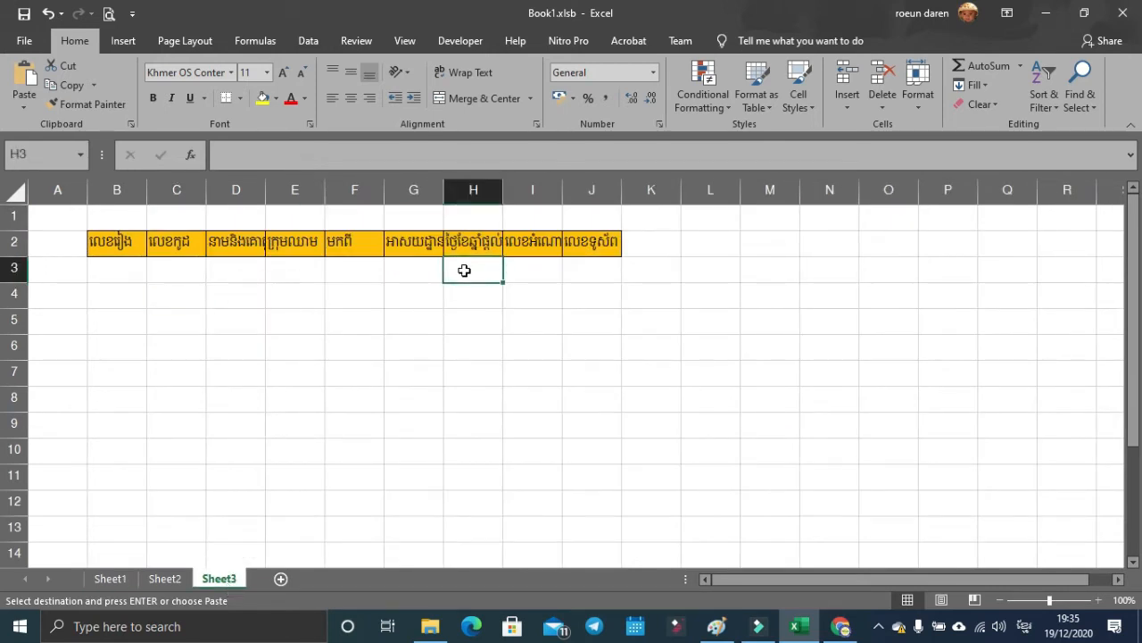
key(ctrl+v)
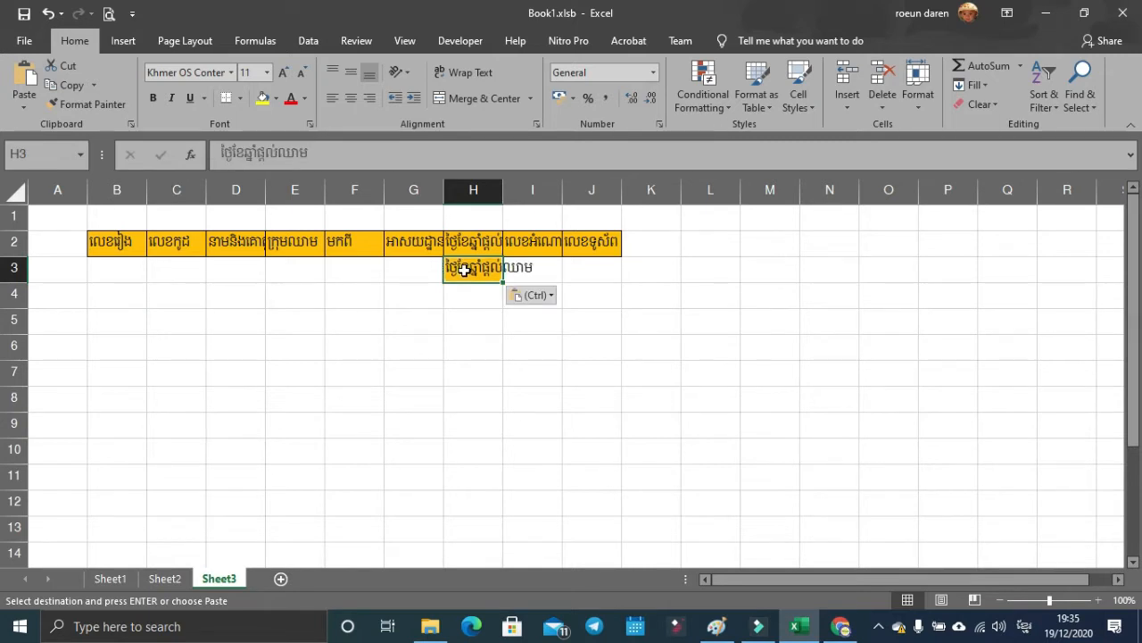
key(ctrl+z)
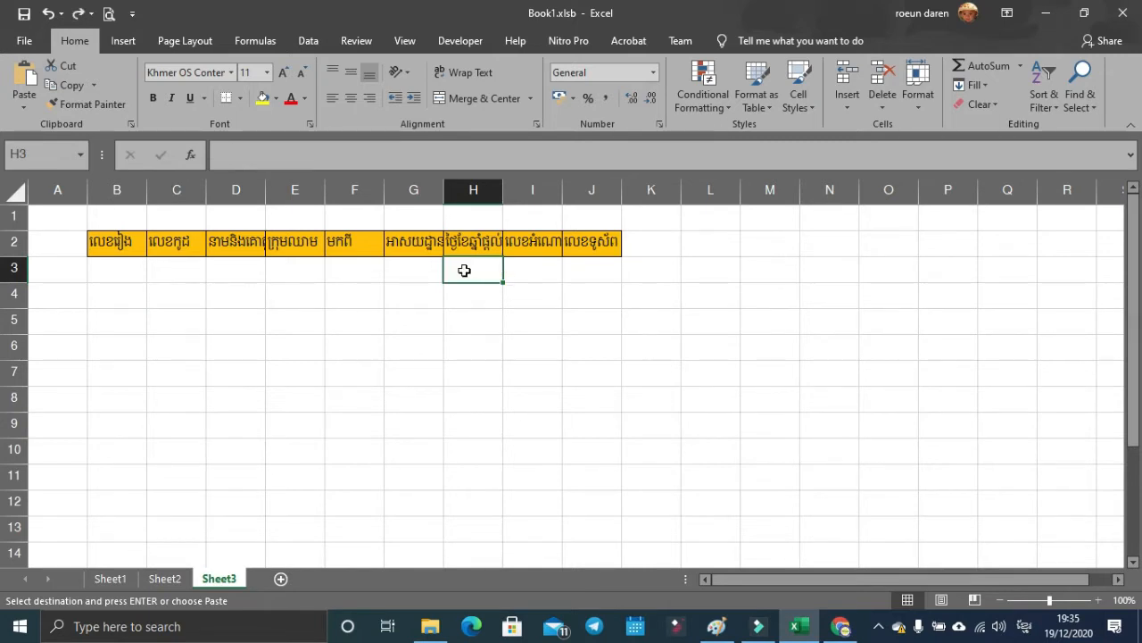
Widen columns H and I on Sheet3, and copy the date 14-Feb-2017 from Sheet1 cell I3 into H3 as the date criterion.
drag(503, 189, 643, 187)
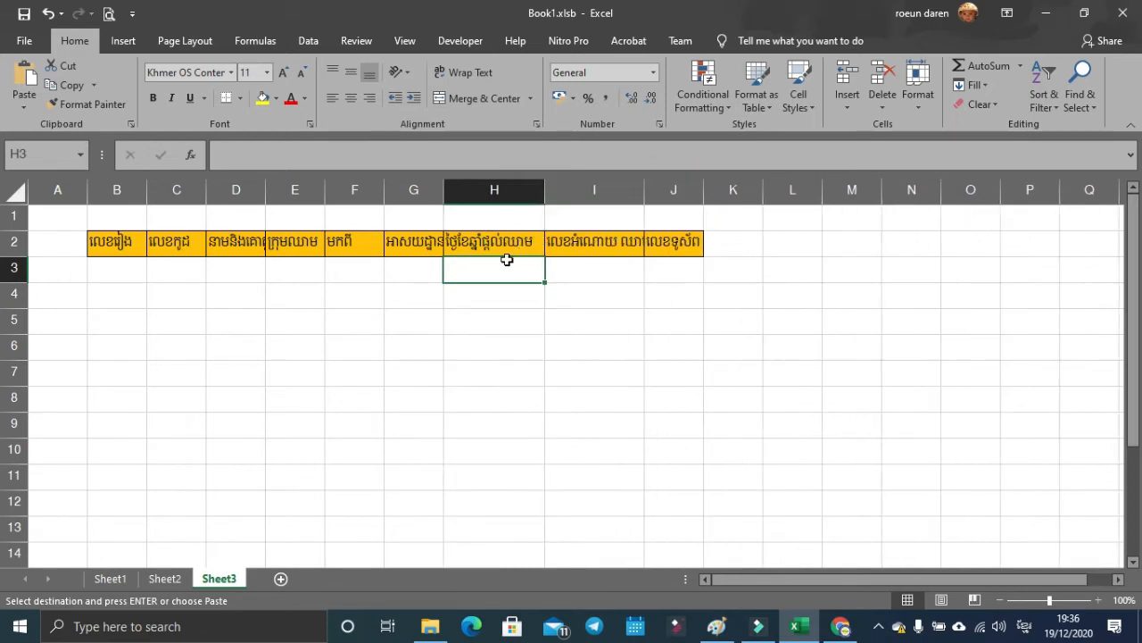
click(111, 578)
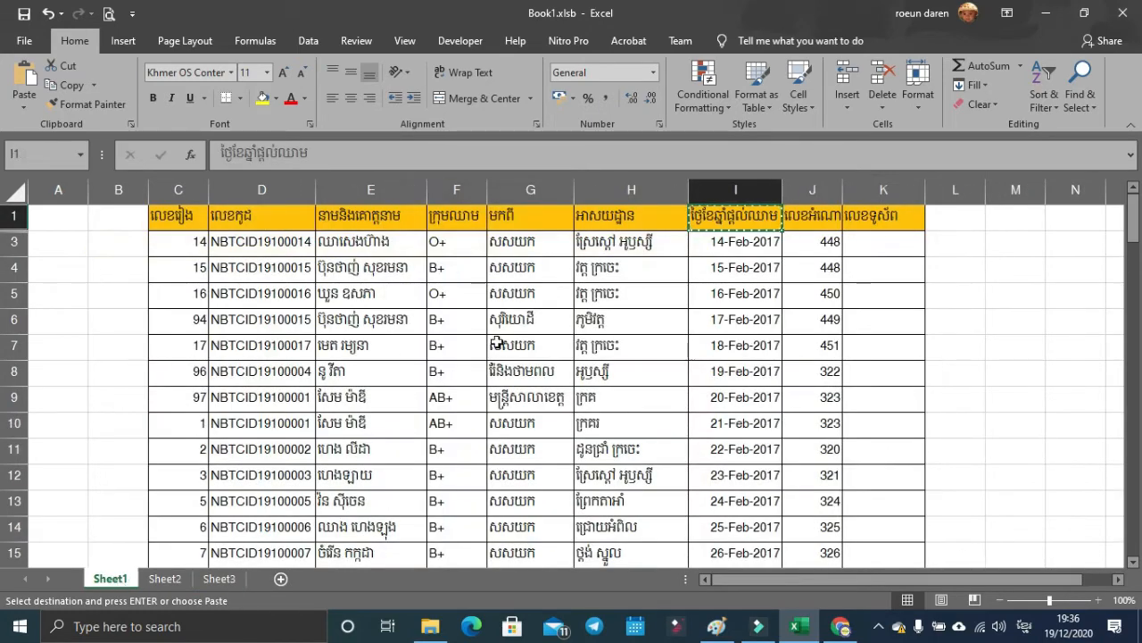
click(711, 248)
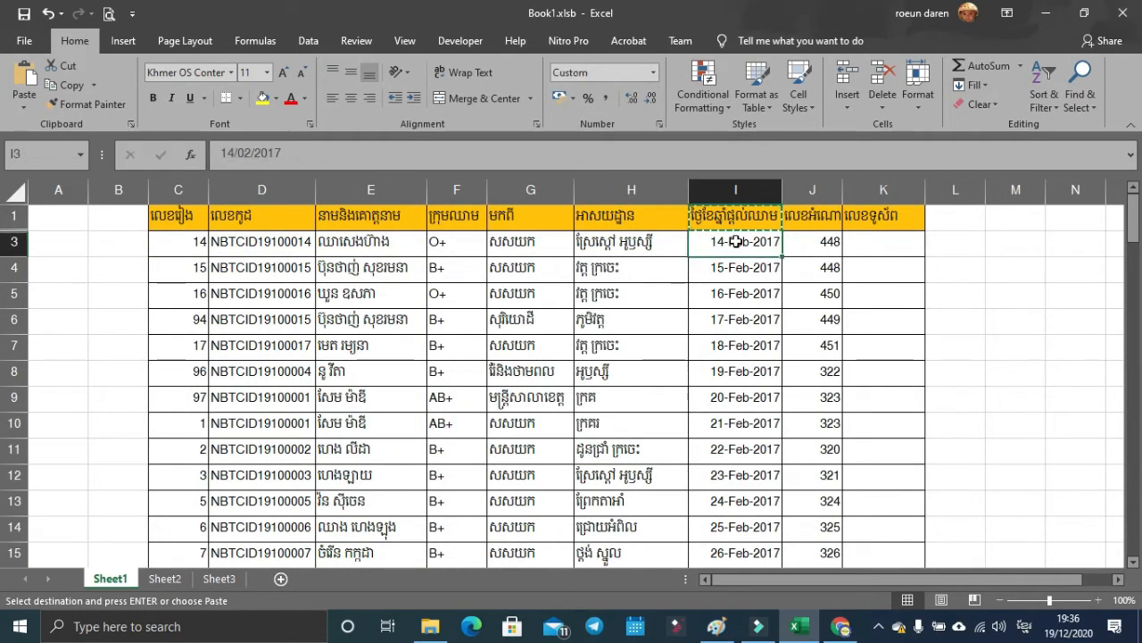
key(ctrl+c)
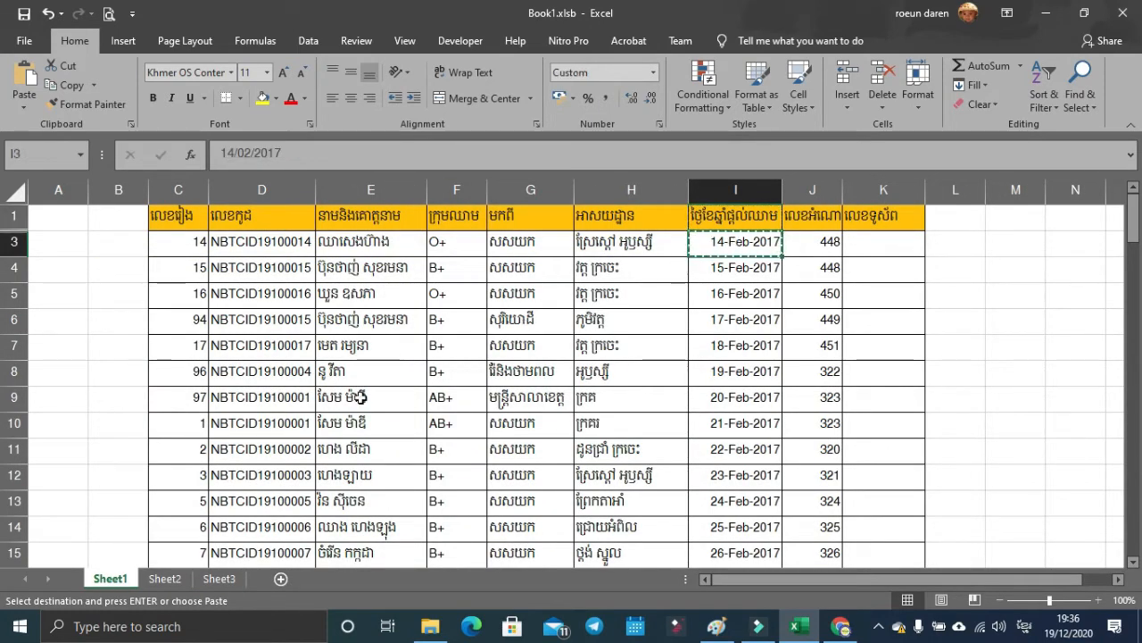
click(218, 578)
key(ctrl+v)
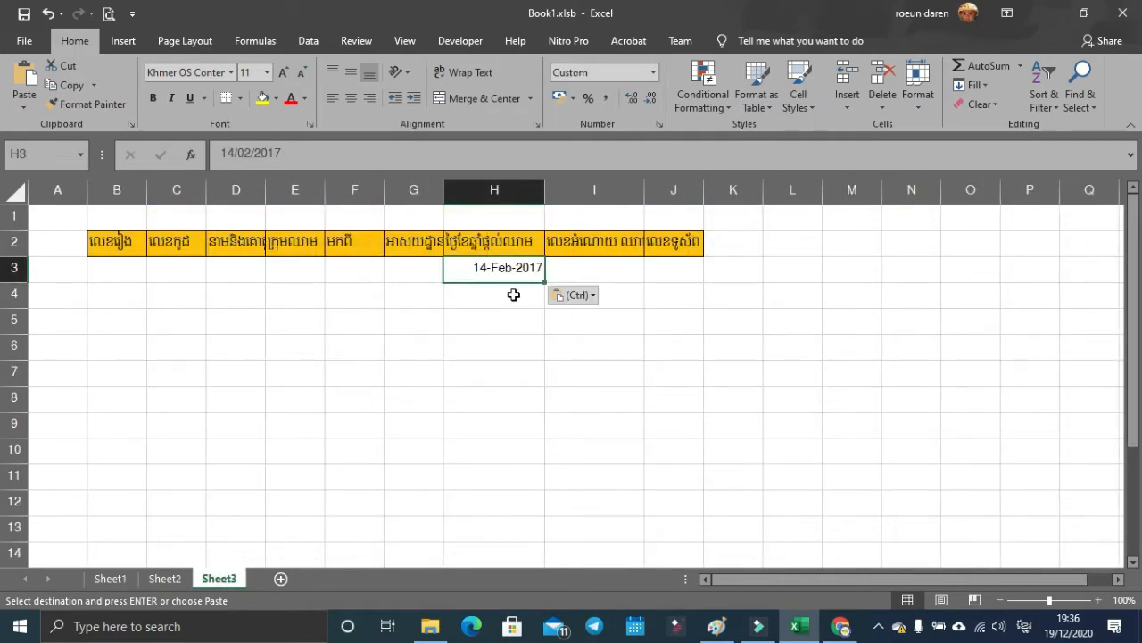
Start an Advanced Filter from cell H4 of Sheet3, clear the proposed list range and point it at Sheet1.
click(515, 301)
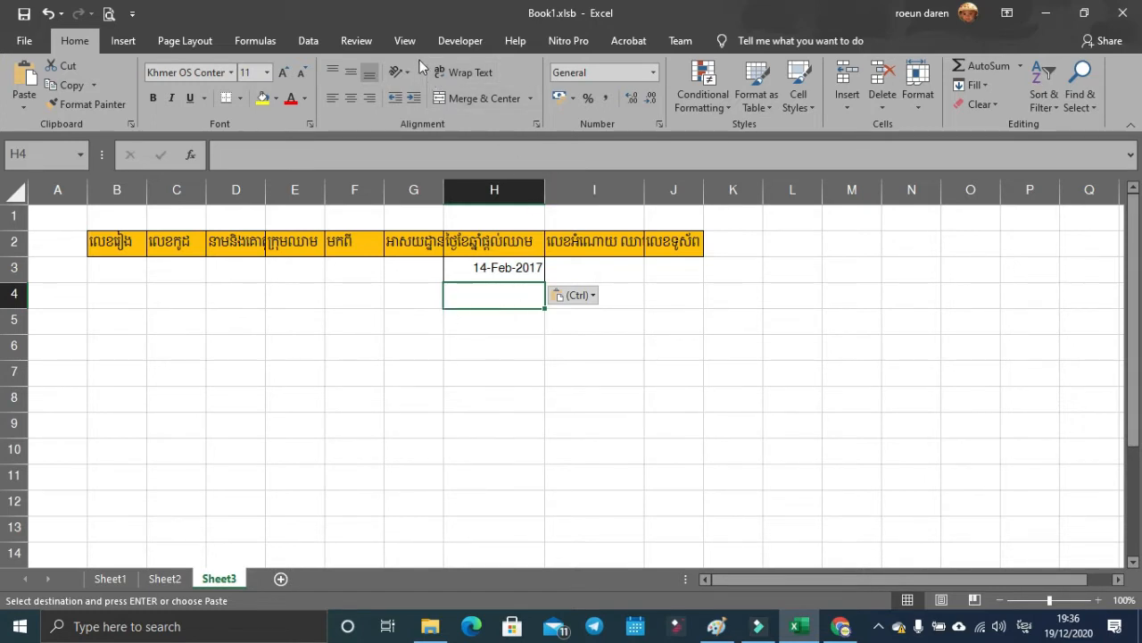
click(314, 42)
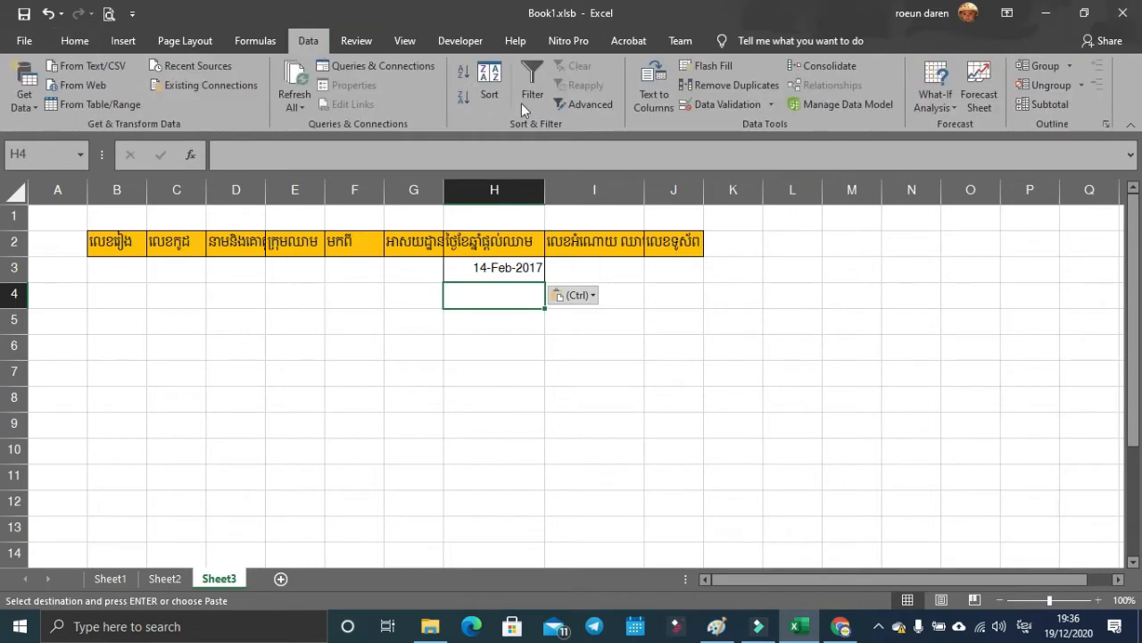
click(589, 104)
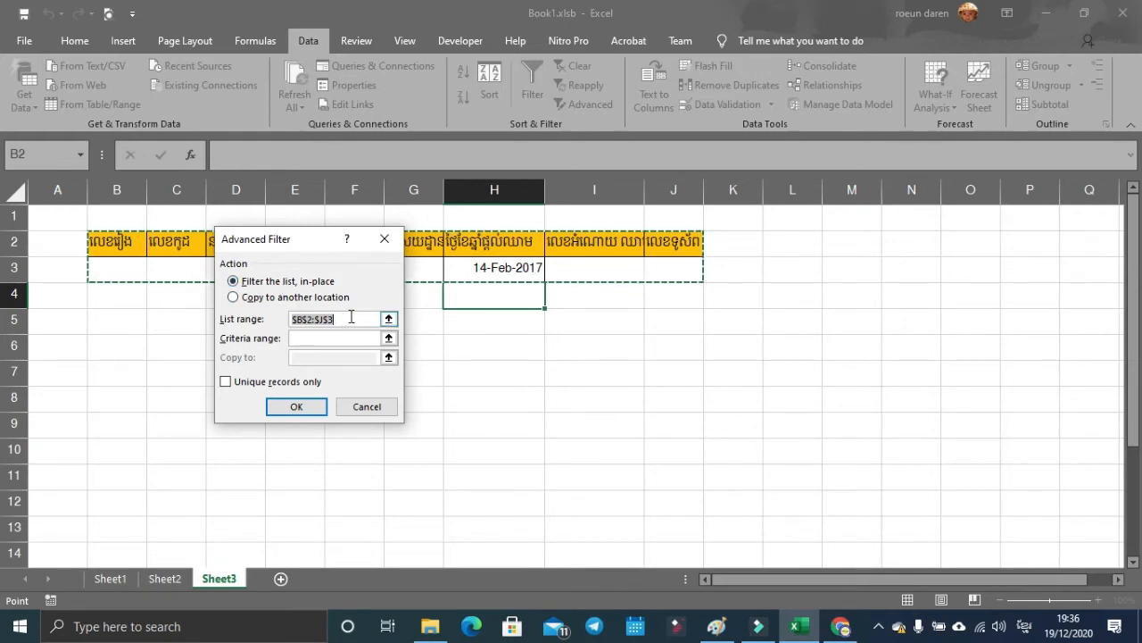
key(Delete)
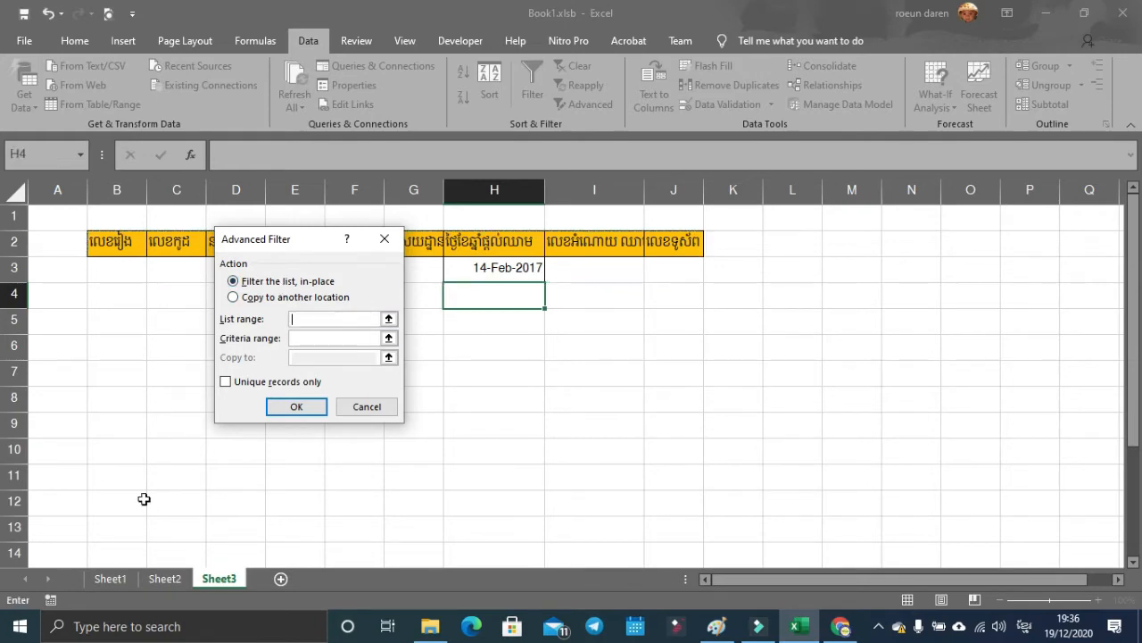
click(111, 579)
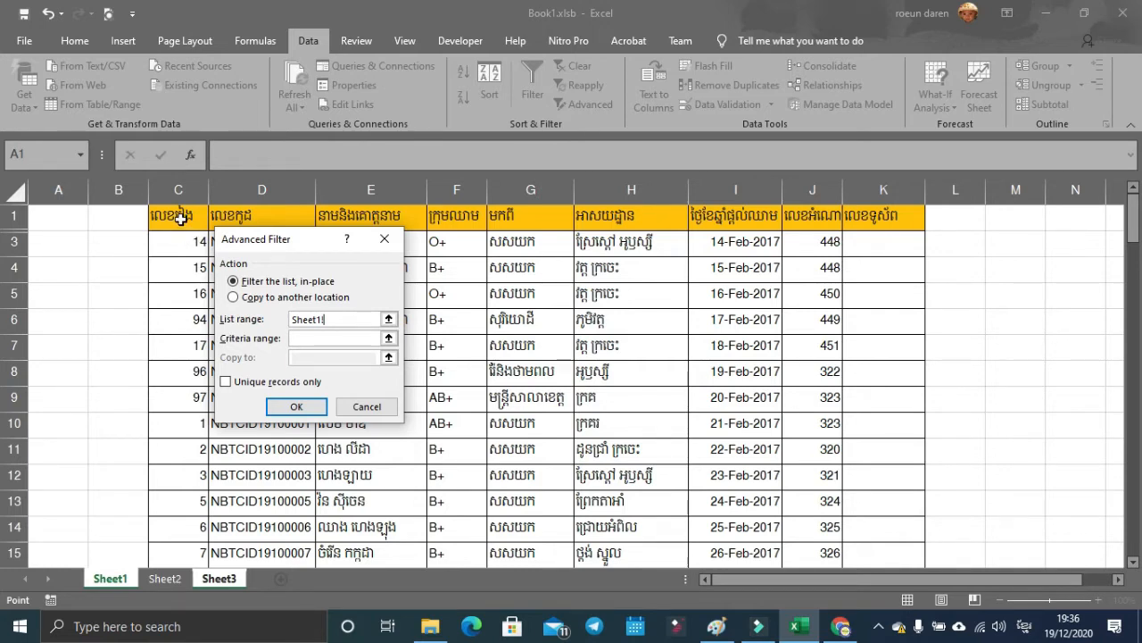
Try the bounded range $C$1:$K$100 of Sheet1 as the list range, and clear the entry.
drag(180, 218, 911, 476)
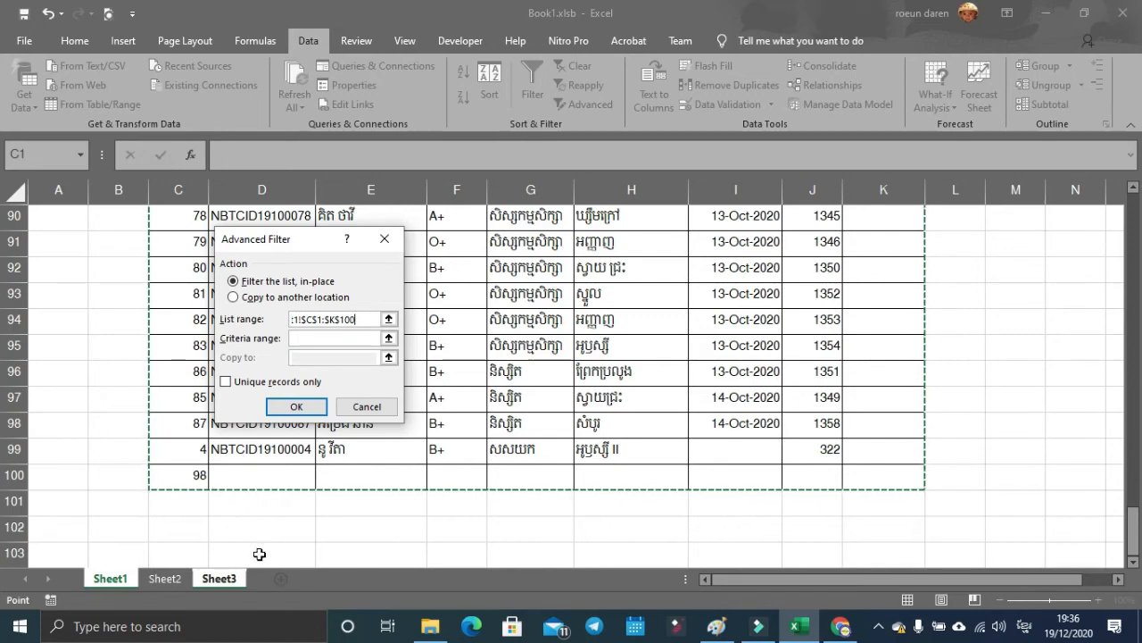
click(367, 318)
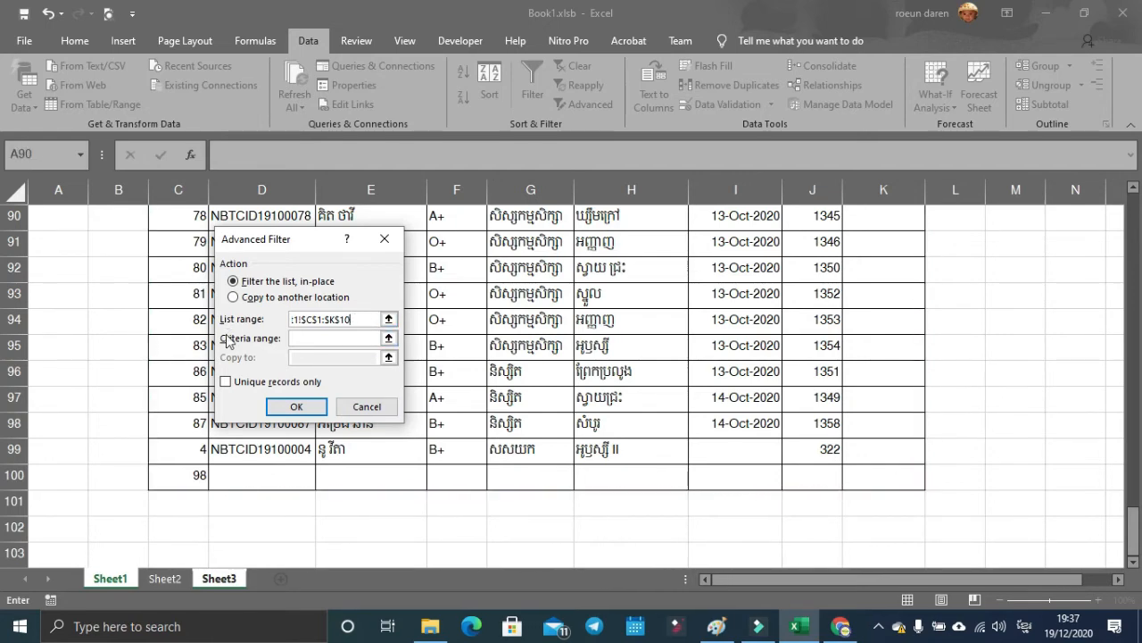
key(BackSpace)
key(BackSpace)
key(BackSpace)
key(BackSpace)
key(BackSpace)
key(BackSpace)
key(BackSpace)
key(BackSpace)
key(BackSpace)
key(BackSpace)
key(BackSpace)
key(BackSpace)
key(BackSpace)
key(BackSpace)
key(BackSpace)
key(BackSpace)
key(BackSpace)
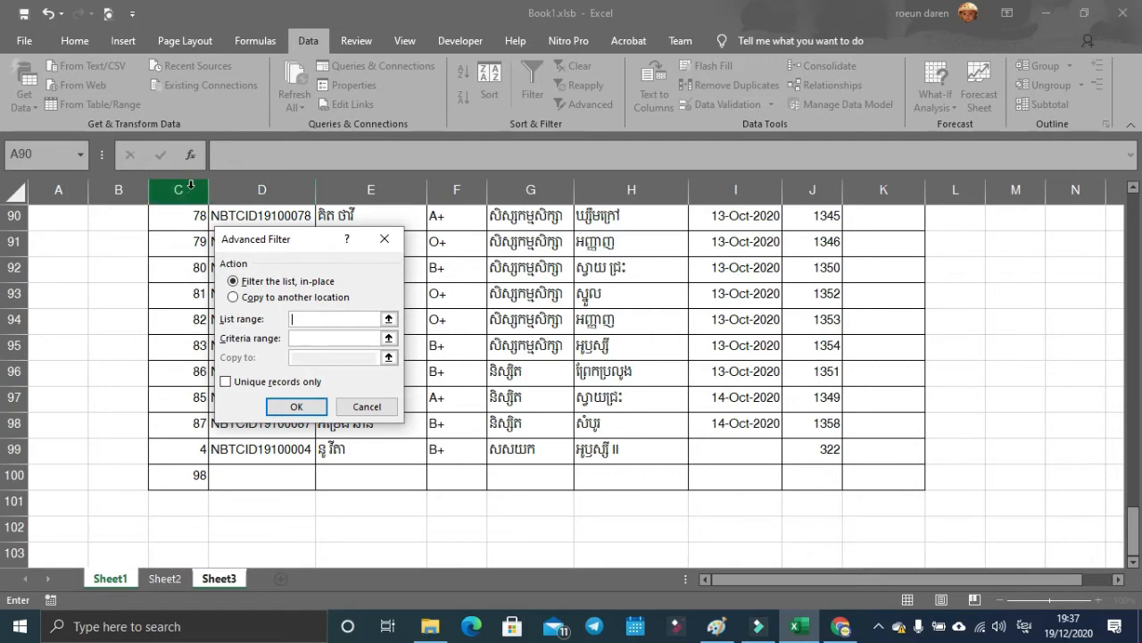
Set the filter's list range to the whole columns Sheet1!$C:$K and its criteria range to Sheet3!$B$2:$J$3.
drag(177, 187, 924, 176)
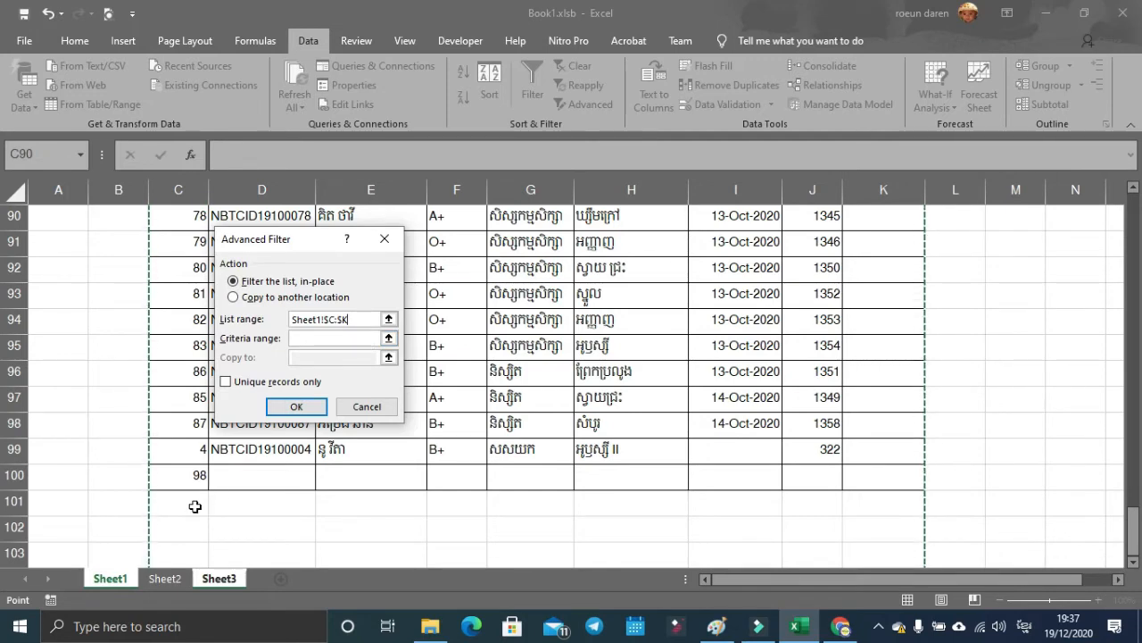
click(331, 337)
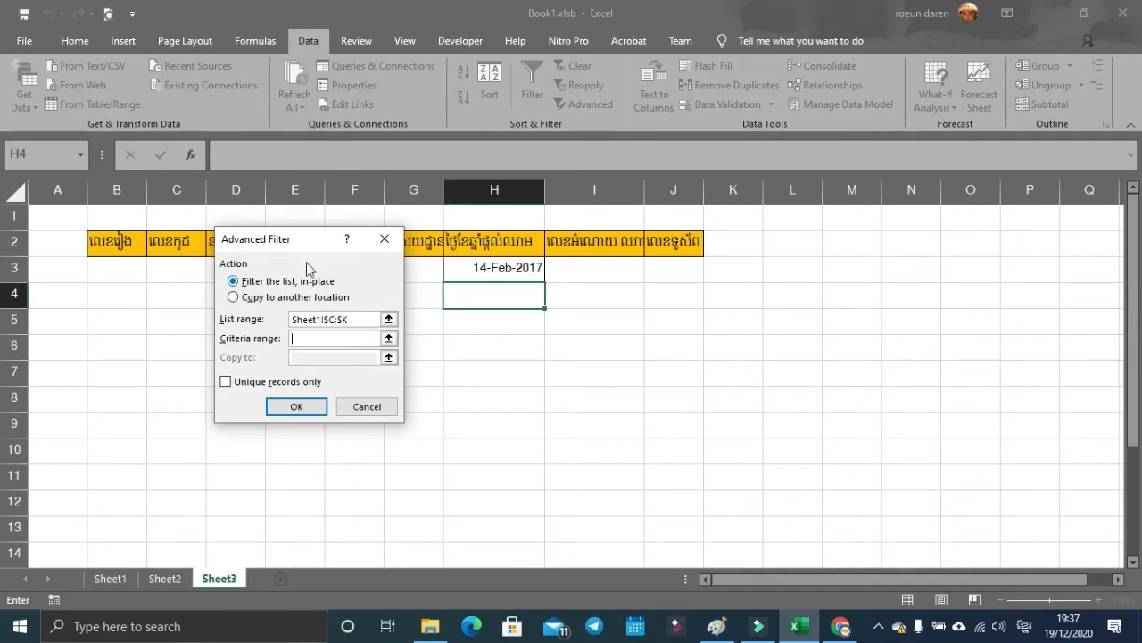
drag(298, 240, 321, 342)
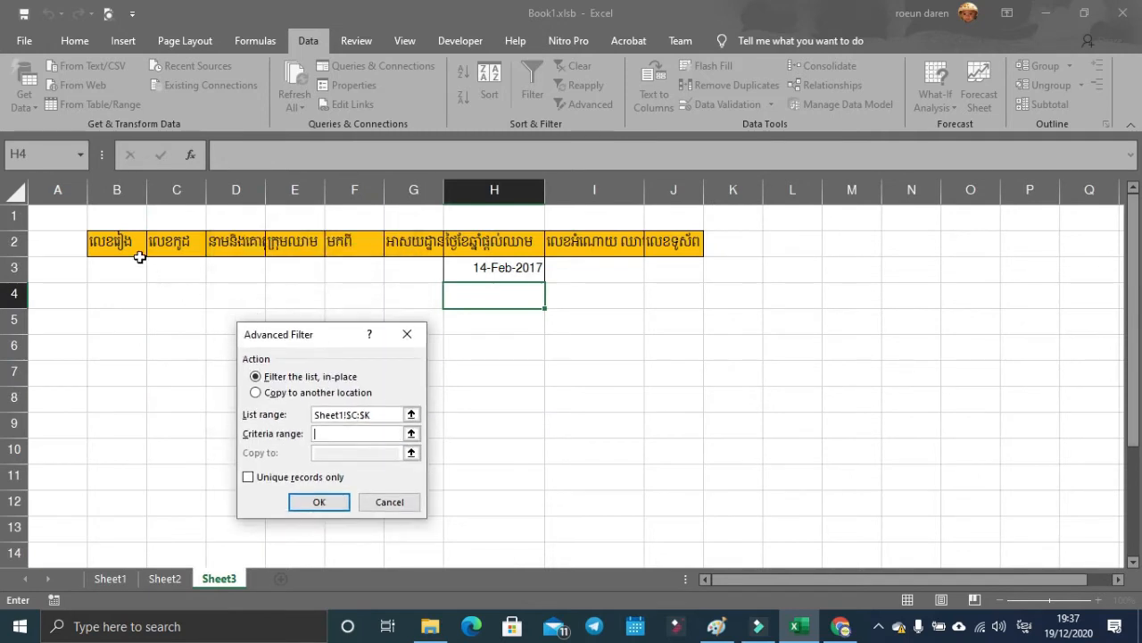
drag(119, 237, 651, 269)
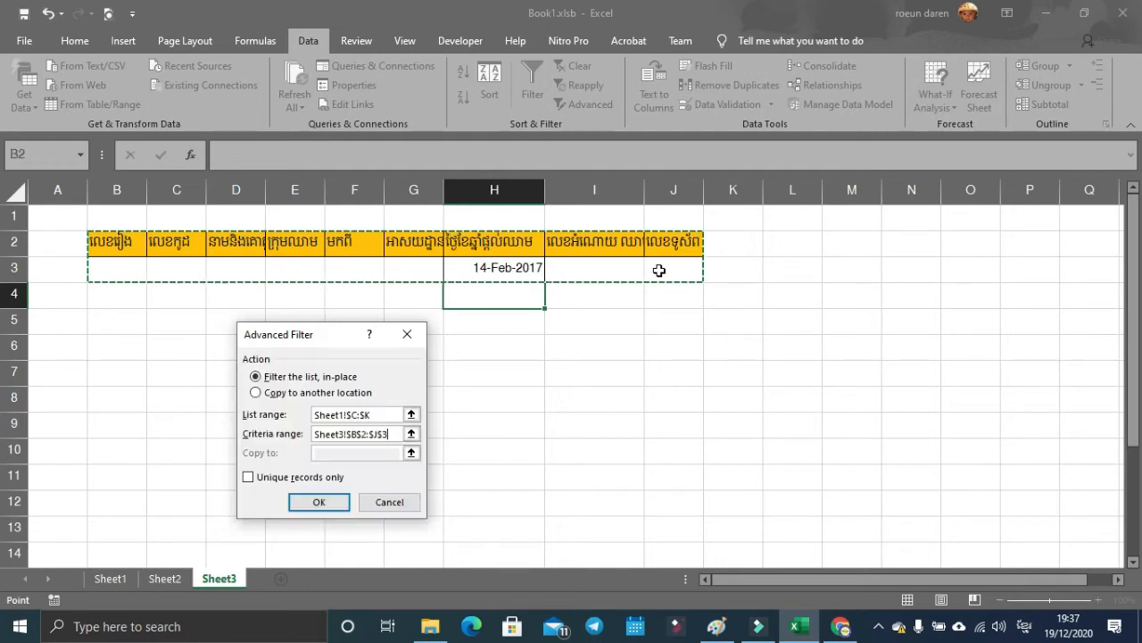
Choose to copy the filter results to another location, try cell B5 of Sheet3 as the destination, and clear that entry.
click(287, 395)
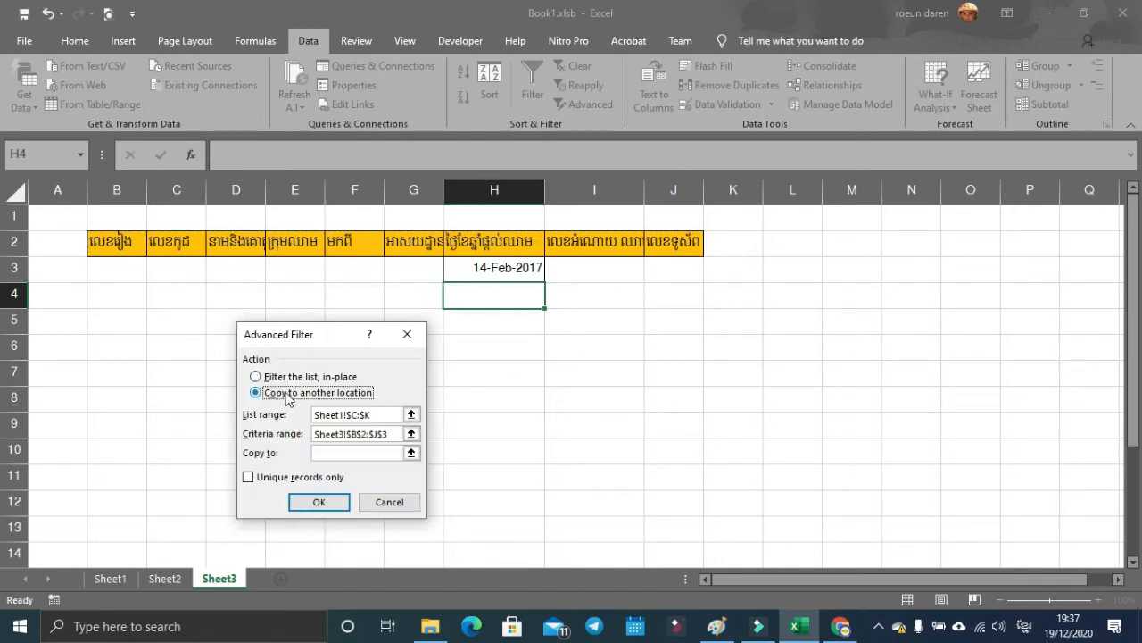
click(341, 451)
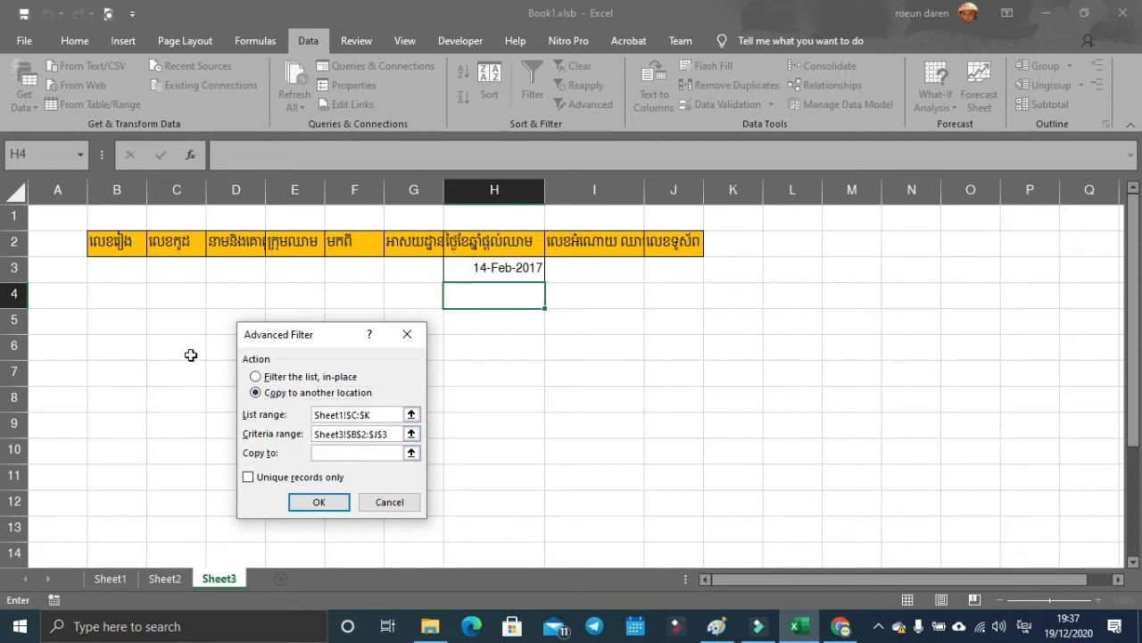
click(115, 326)
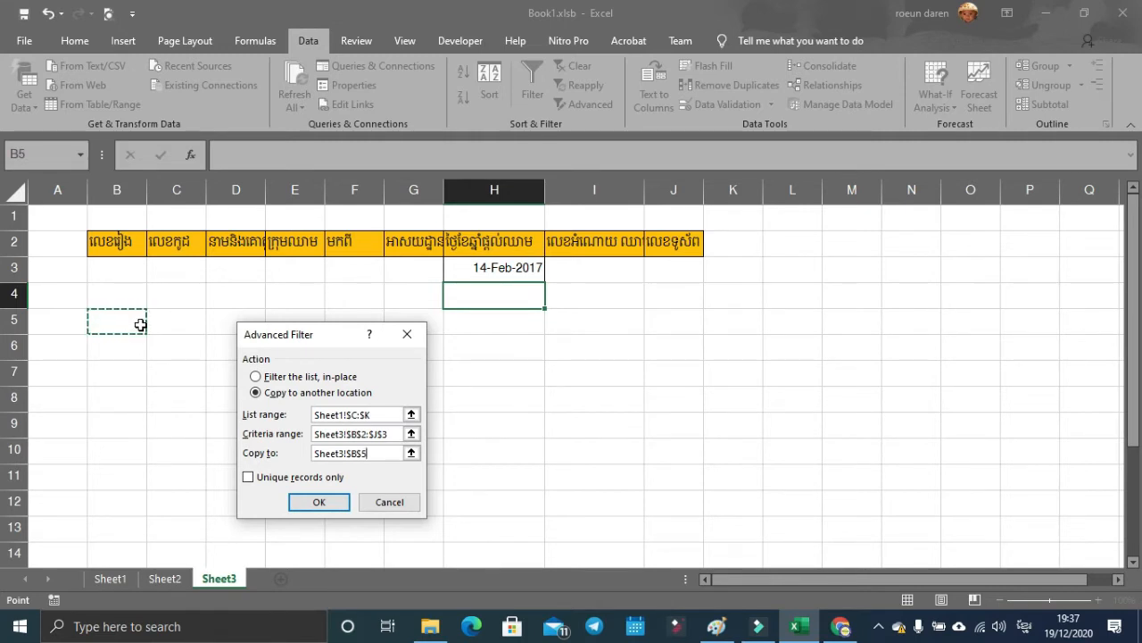
key(BackSpace)
key(BackSpace)
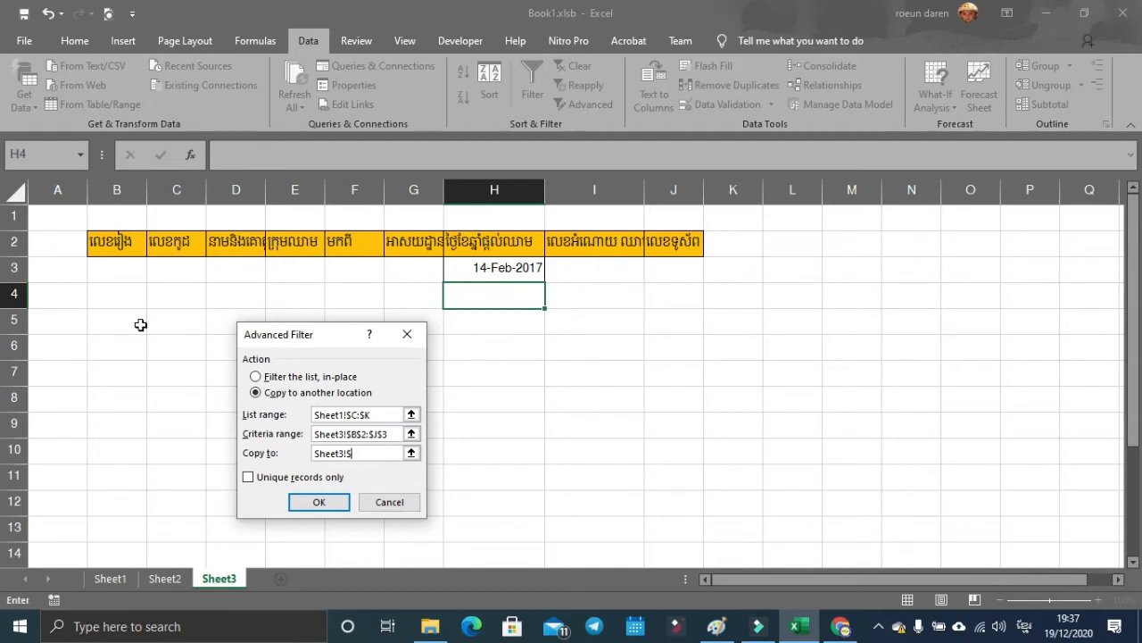
key(BackSpace)
key(BackSpace)
key(BackSpace)
key(BackSpace)
key(BackSpace)
key(BackSpace)
key(BackSpace)
key(BackSpace)
Set the copy-to range to Sheet3!$B$5:$J$5, run the Advanced Filter and check the extracted record's date in H6.
drag(125, 324, 657, 328)
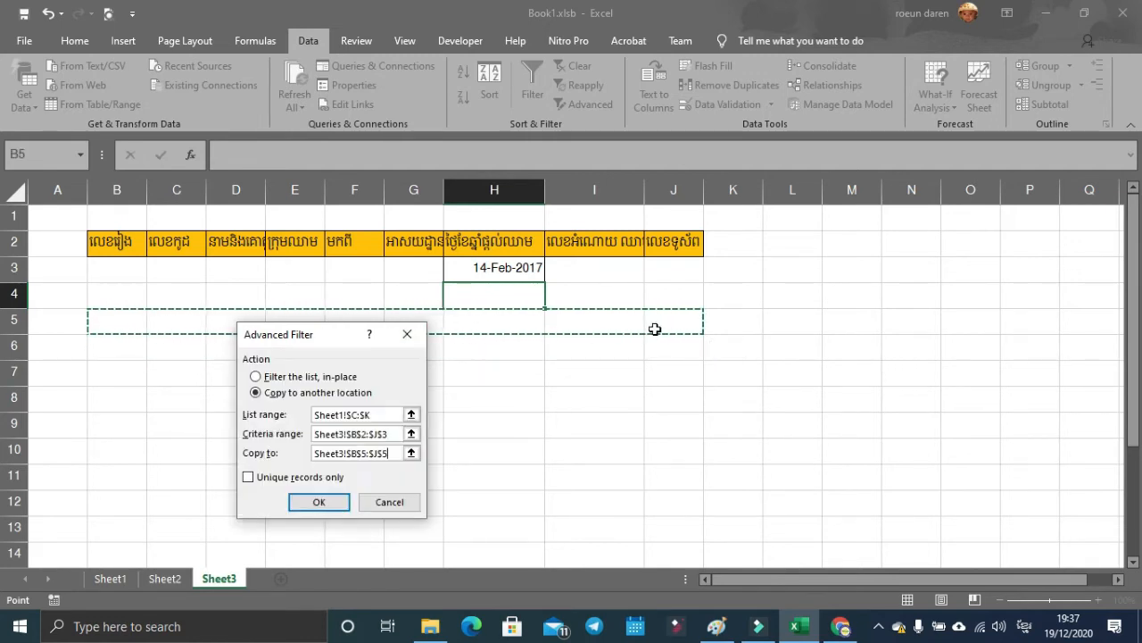
click(317, 502)
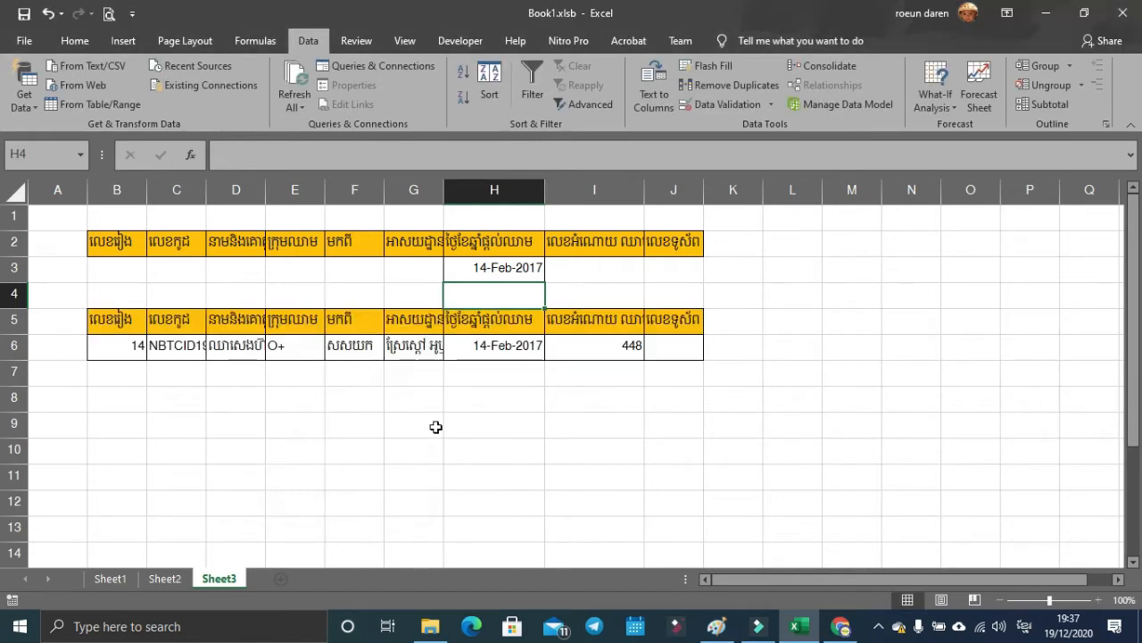
click(365, 408)
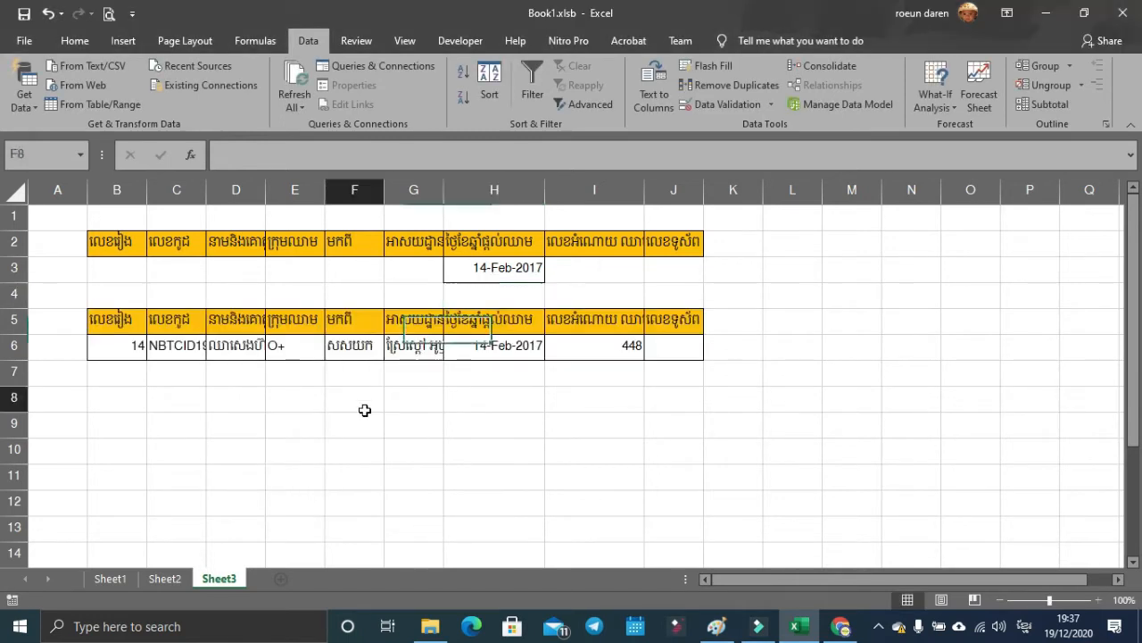
click(503, 347)
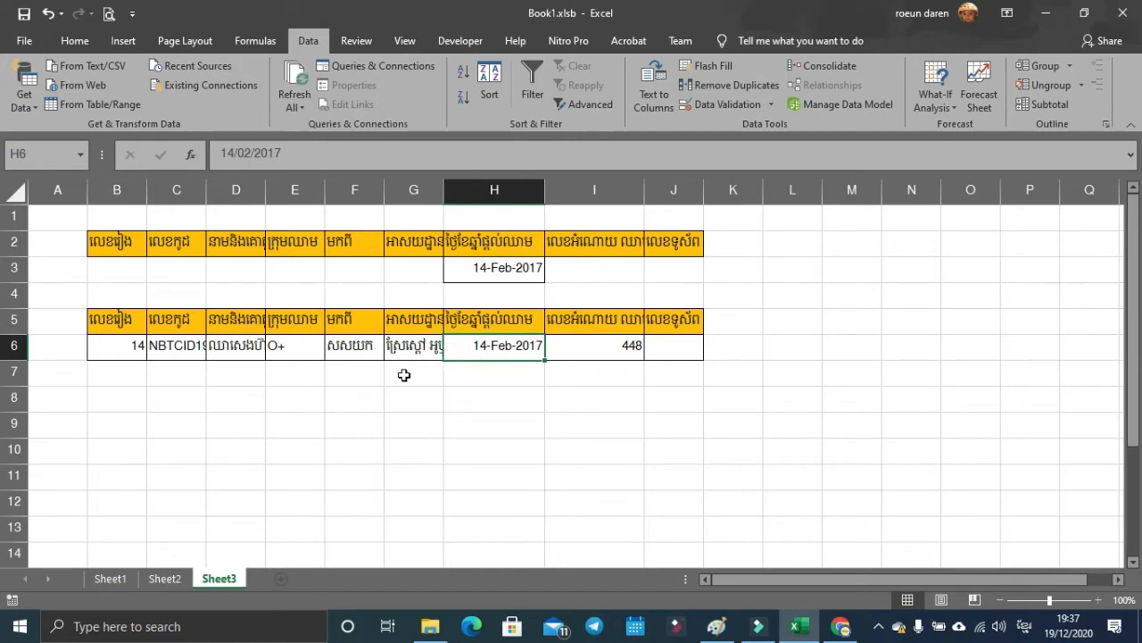
Change the date criterion in H3 of Sheet3 to 15-5-2020.
click(515, 276)
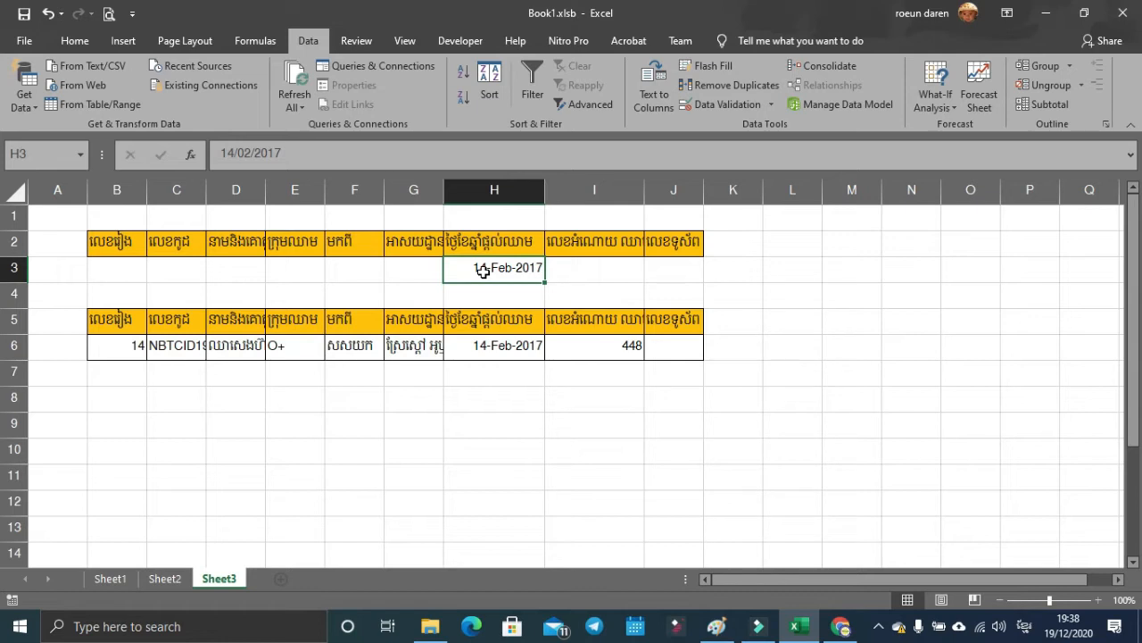
text(15)
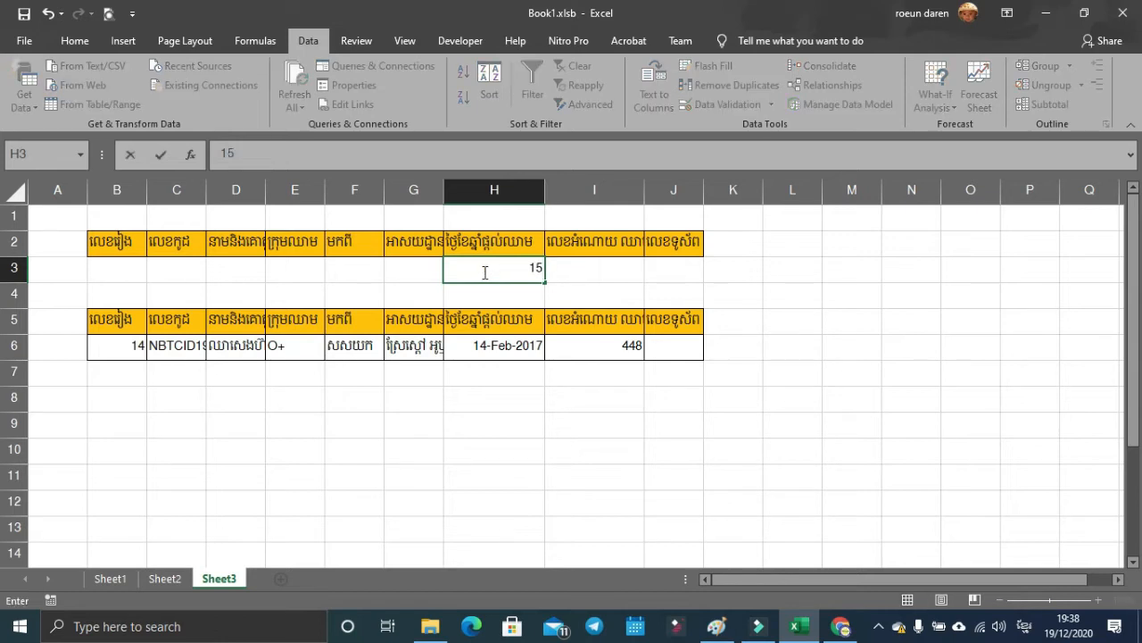
text(-5-2020)
key(Return)
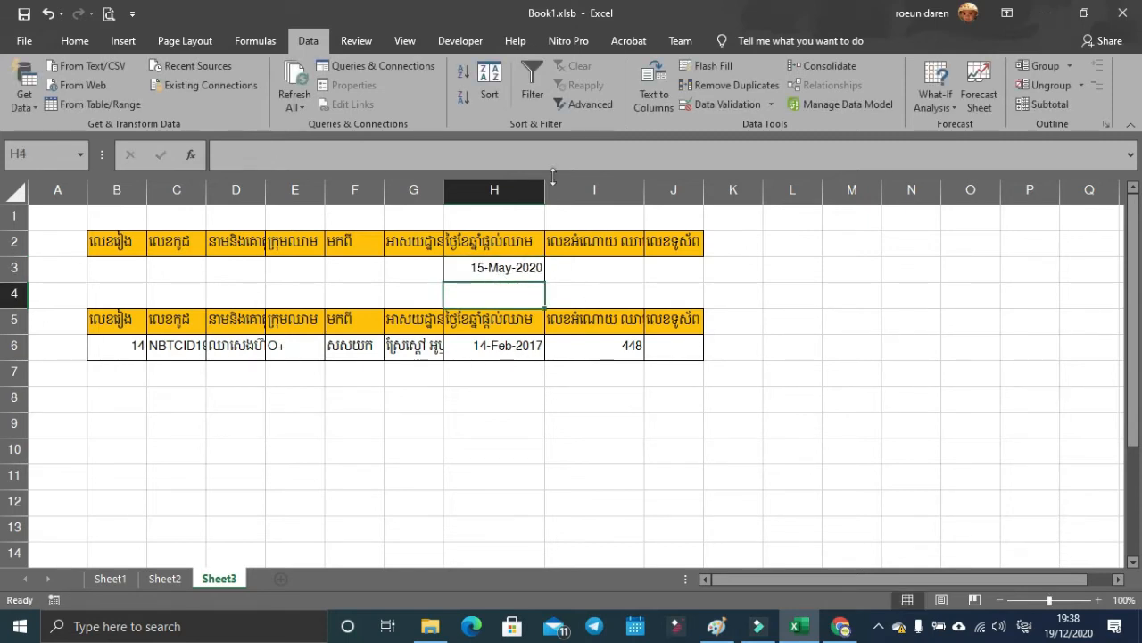
Start another Advanced Filter from Sheet3 and set its list range to the whole columns Sheet1!$C:$K.
click(583, 103)
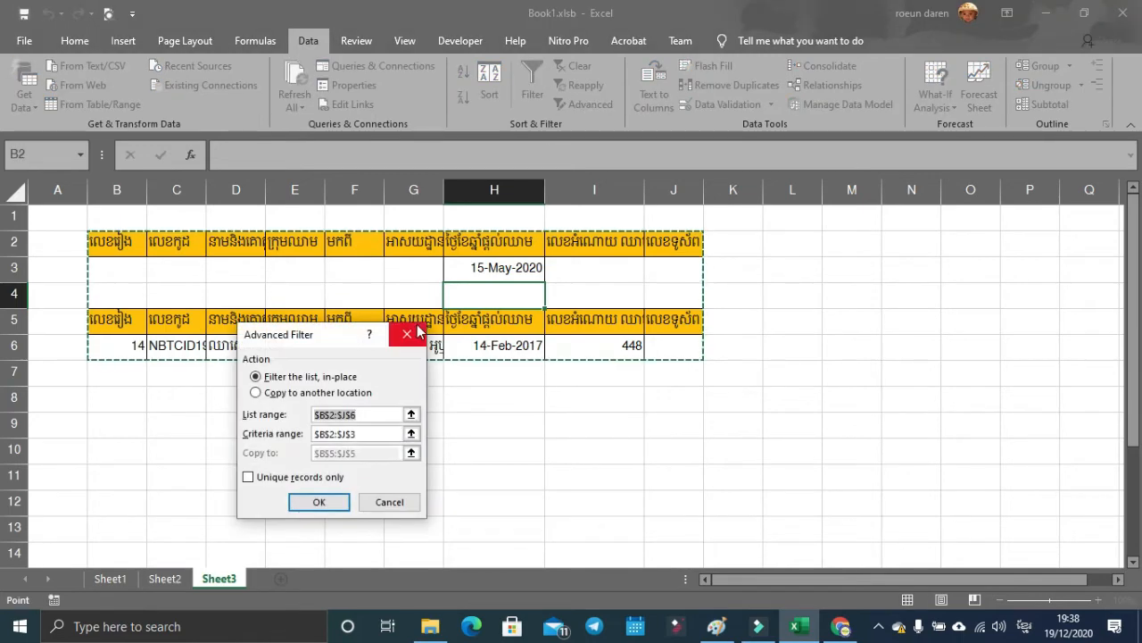
click(371, 415)
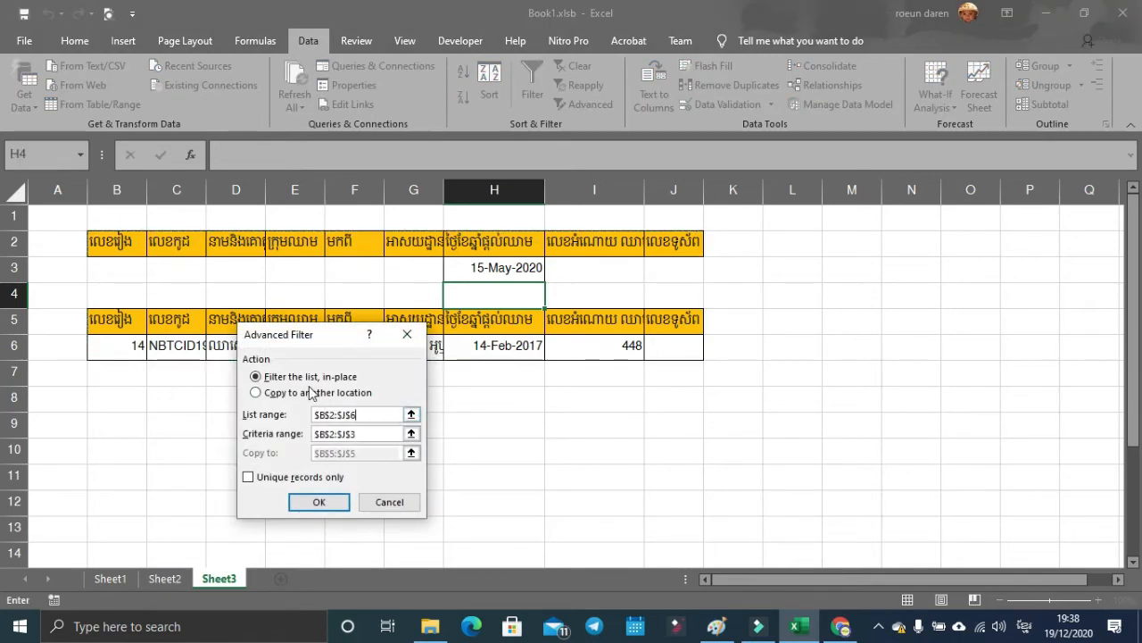
click(110, 579)
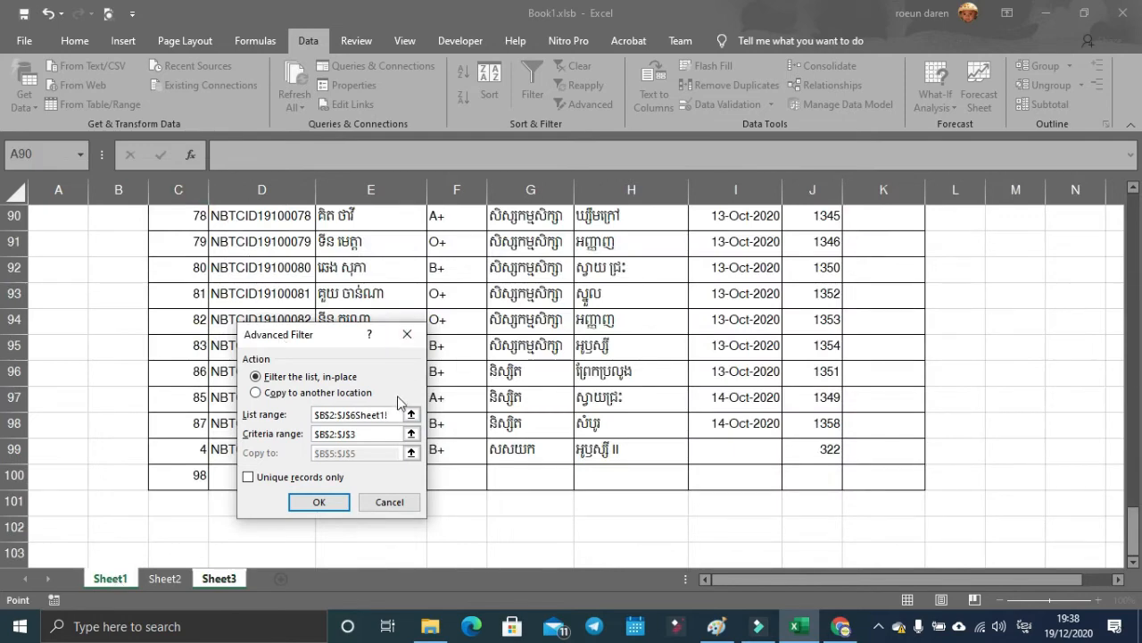
drag(396, 415, 269, 415)
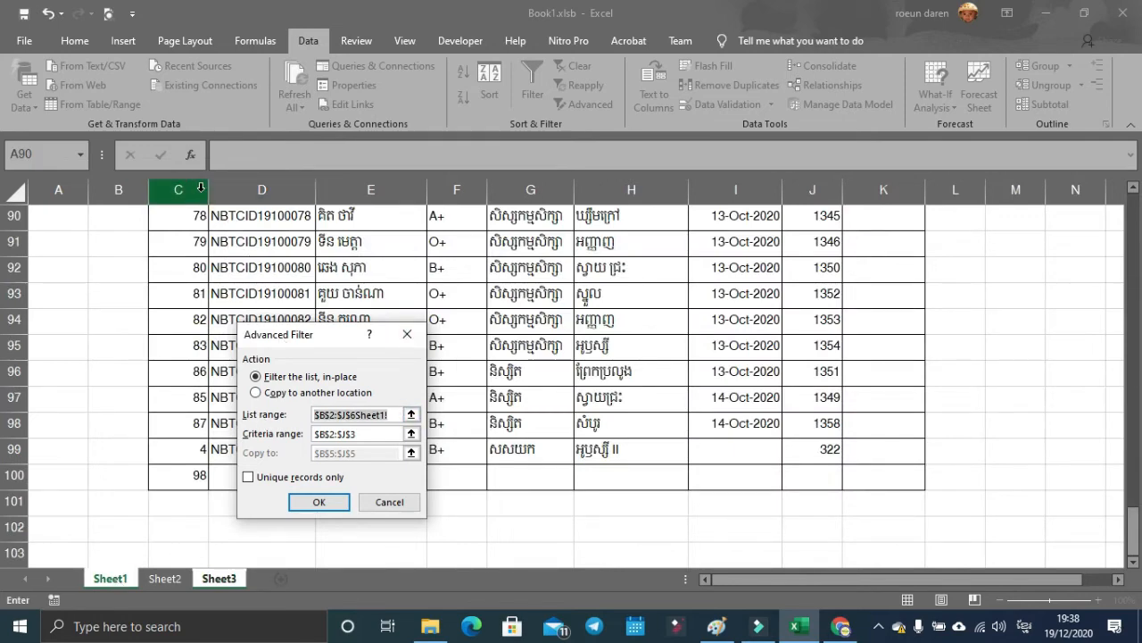
drag(179, 189, 918, 116)
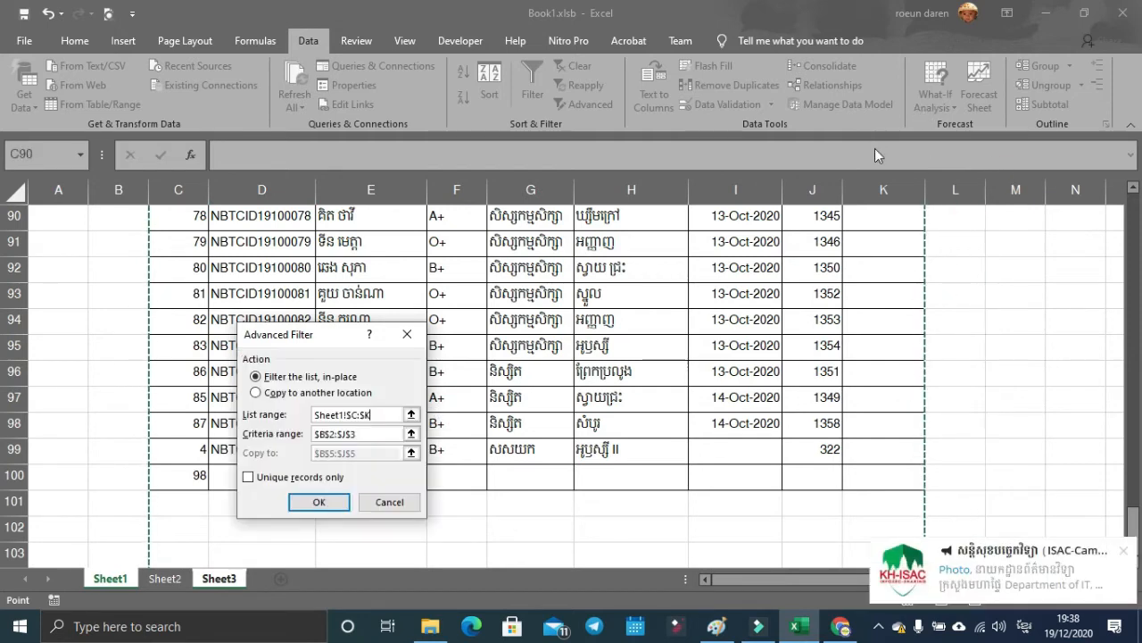
Set the criteria range to B2:J3 of Sheet3, and run the filter with its results copied to $B$5:$J$5.
click(375, 433)
click(124, 244)
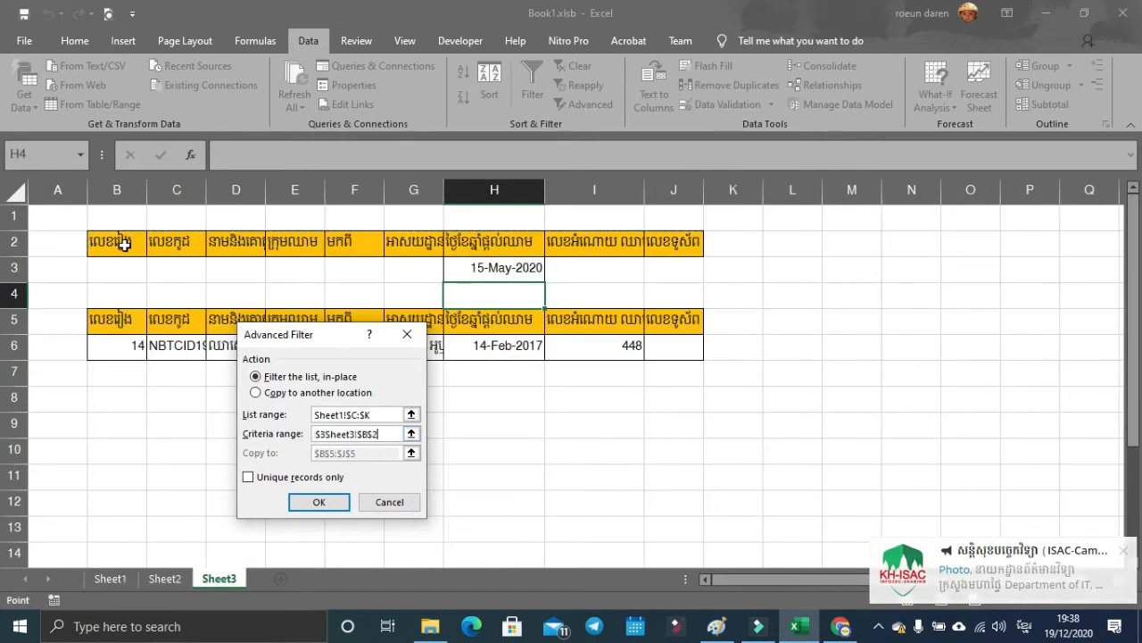
drag(124, 244, 654, 270)
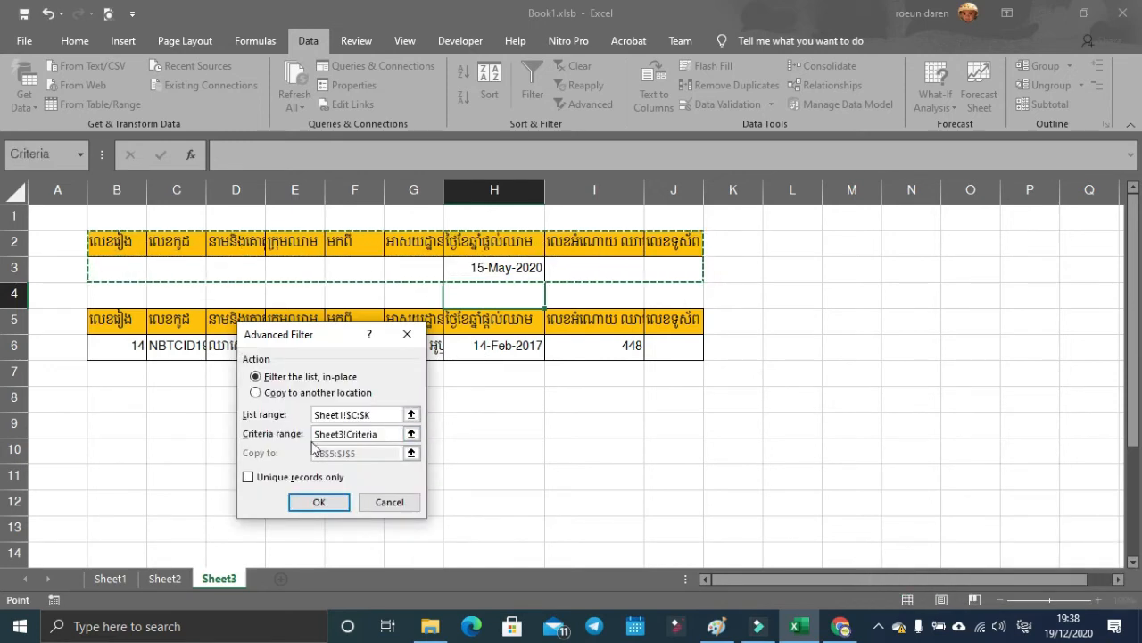
click(282, 392)
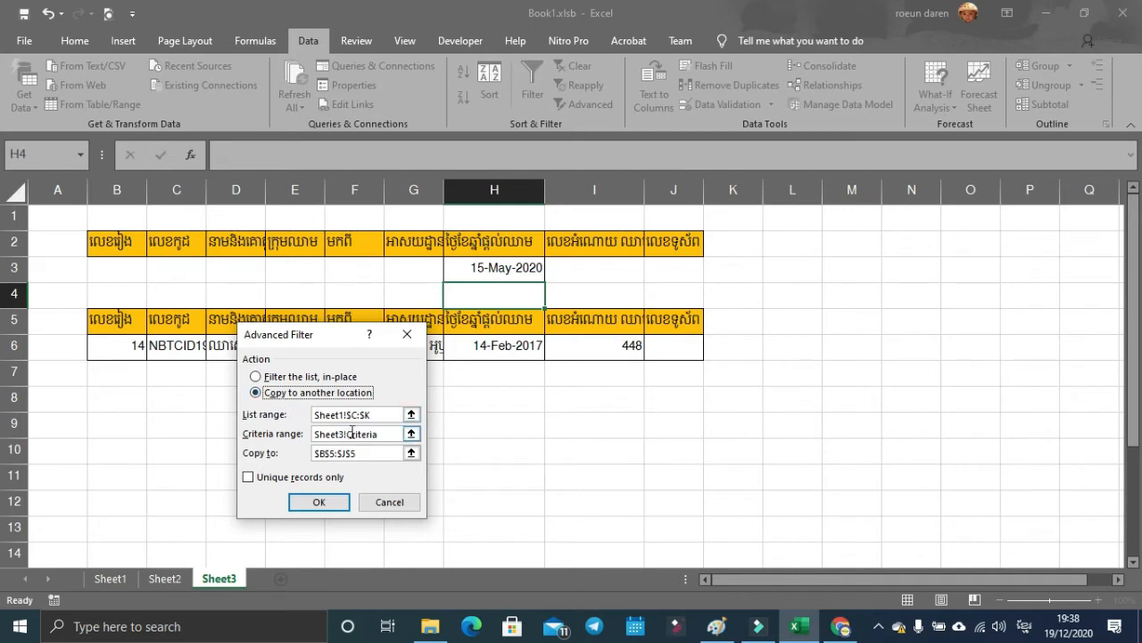
click(370, 452)
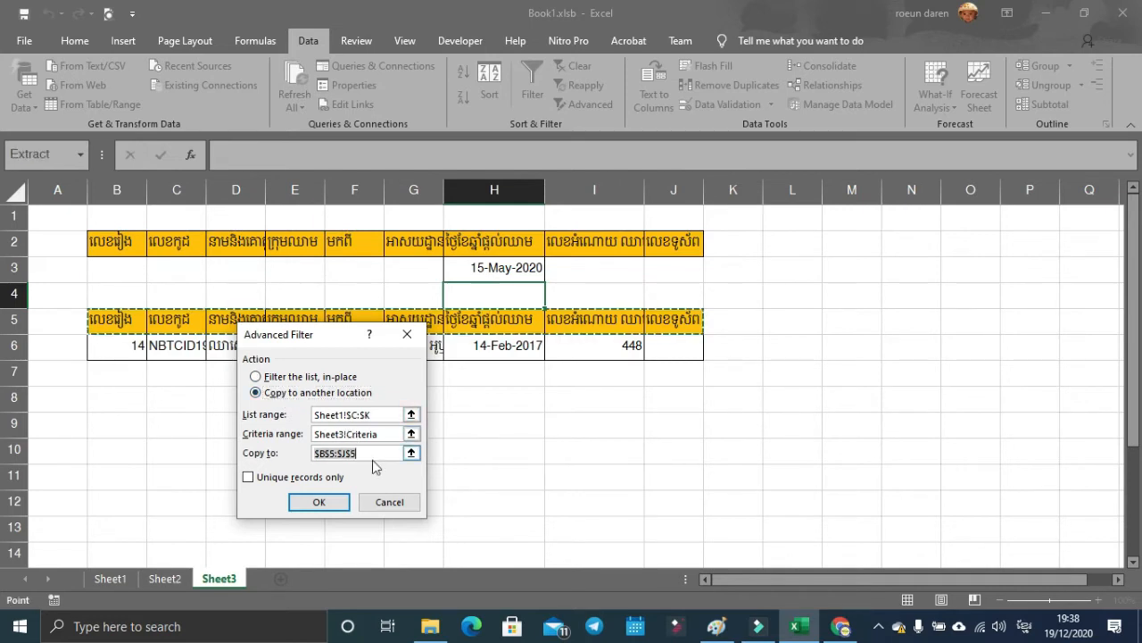
click(319, 502)
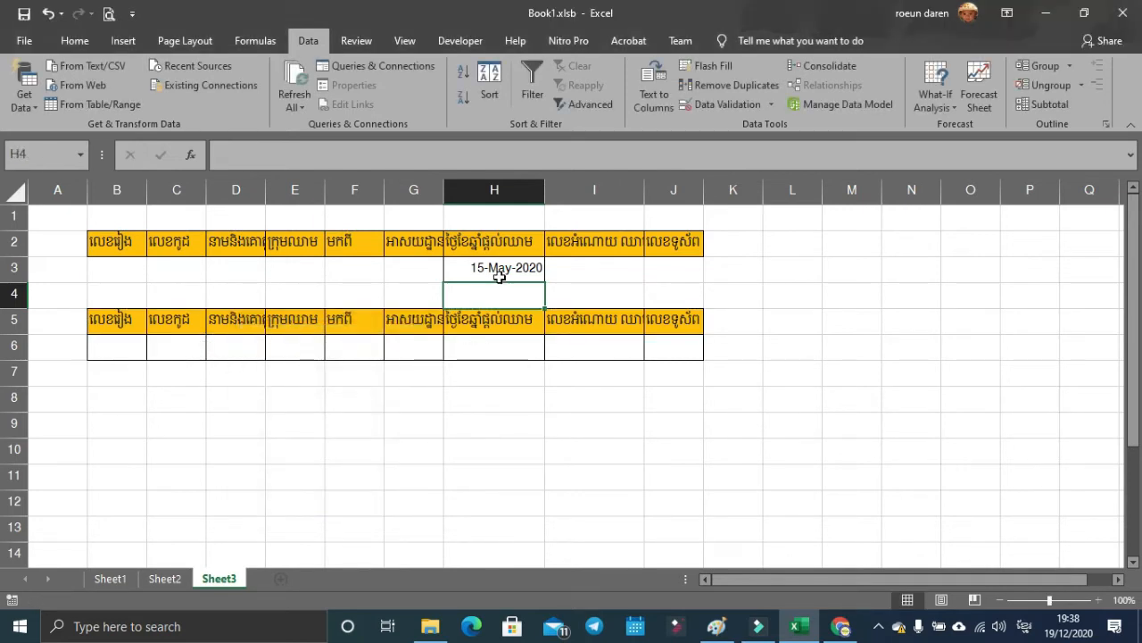
click(856, 261)
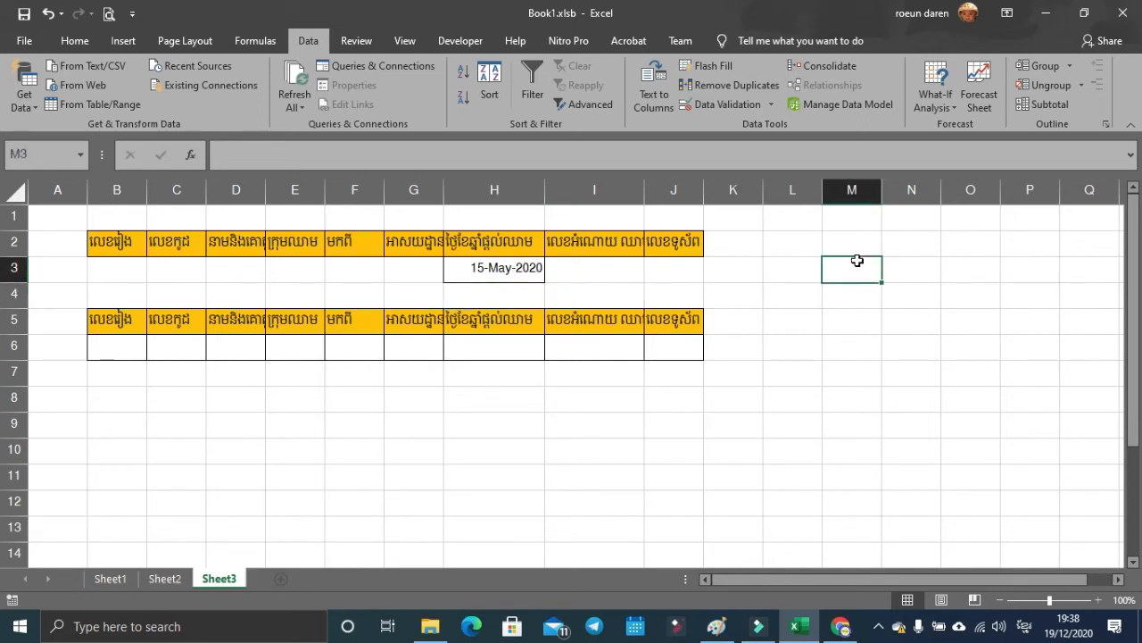
Clear the date criterion in H3 of Sheet3, and check the criteria header layout on Sheet2.
click(509, 273)
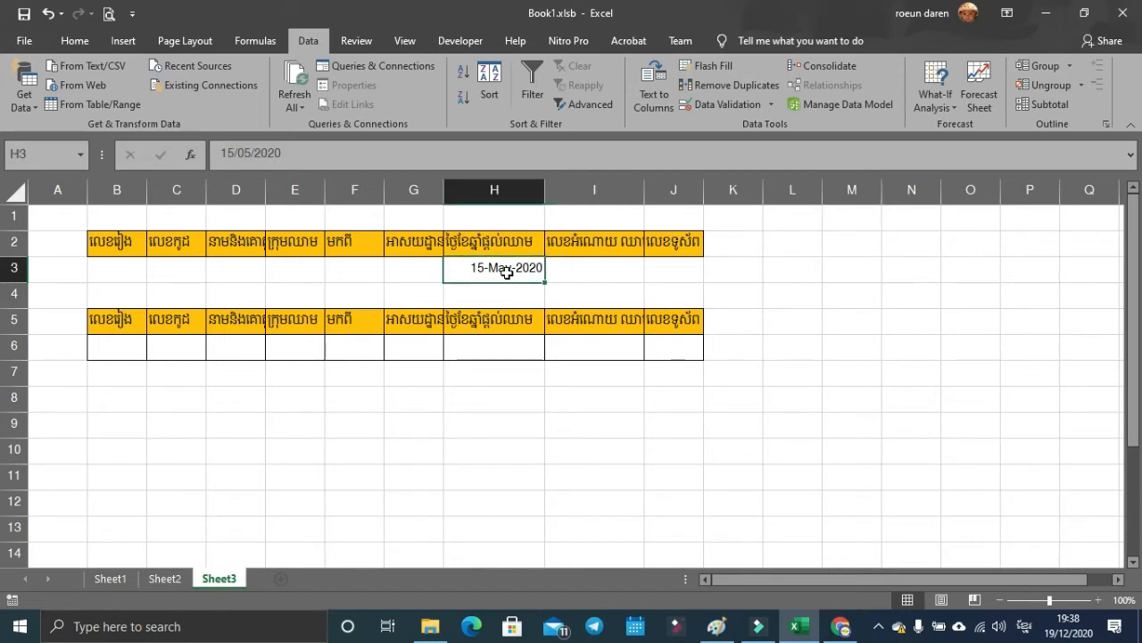
key(Delete)
click(174, 579)
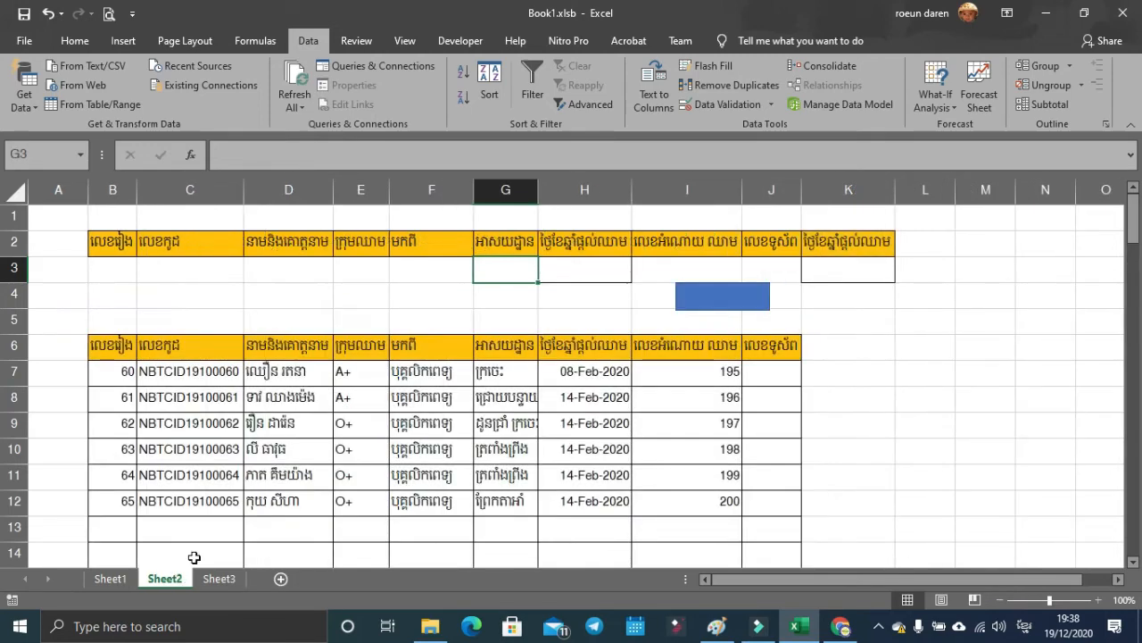
click(581, 265)
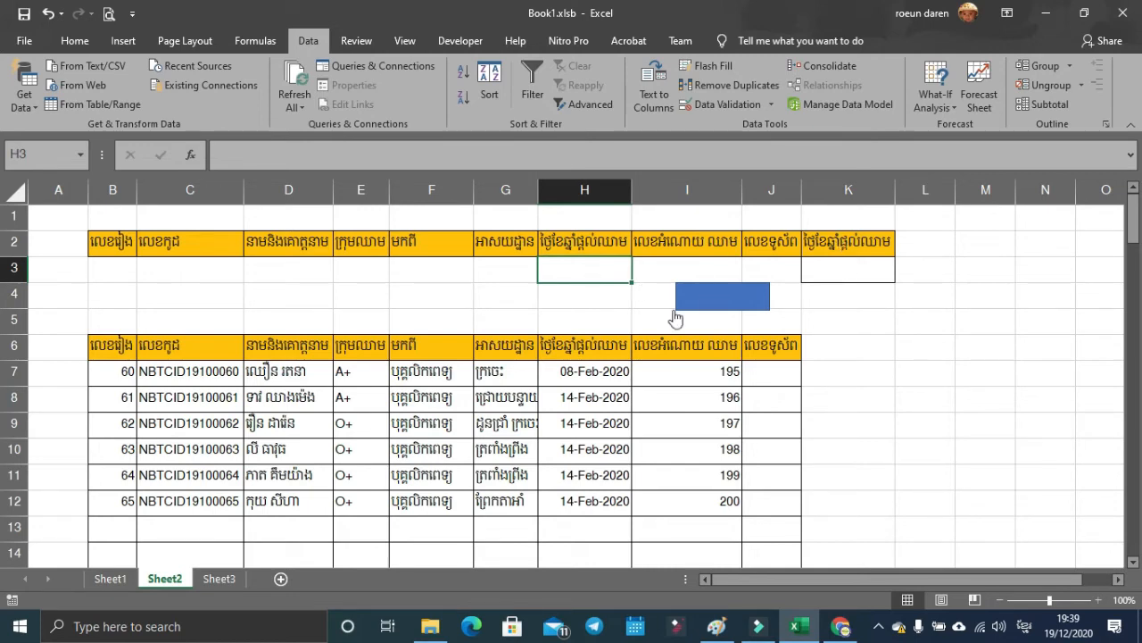
click(224, 579)
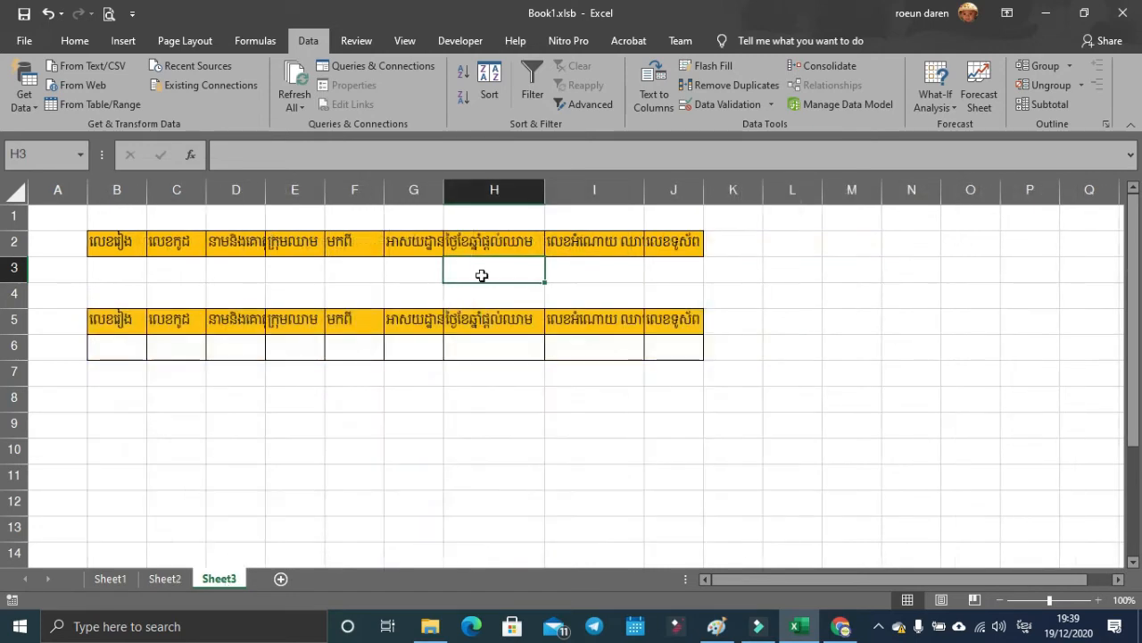
Copy the donation date header from H2 into K2 on Sheet3, and widen column K to fit it.
click(490, 243)
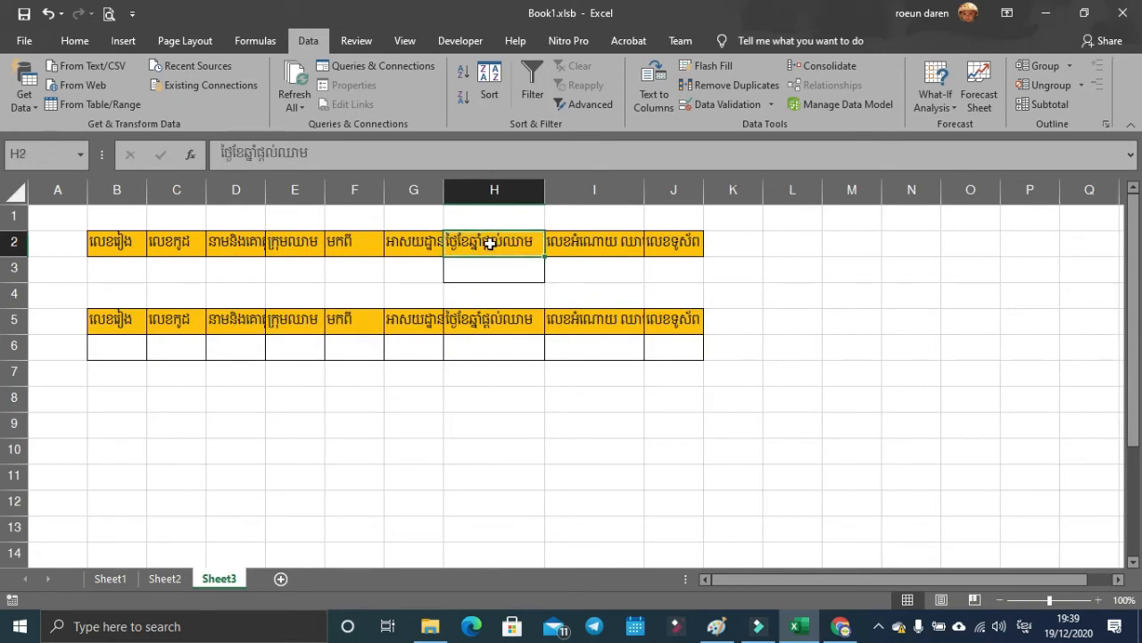
key(ctrl+c)
click(734, 242)
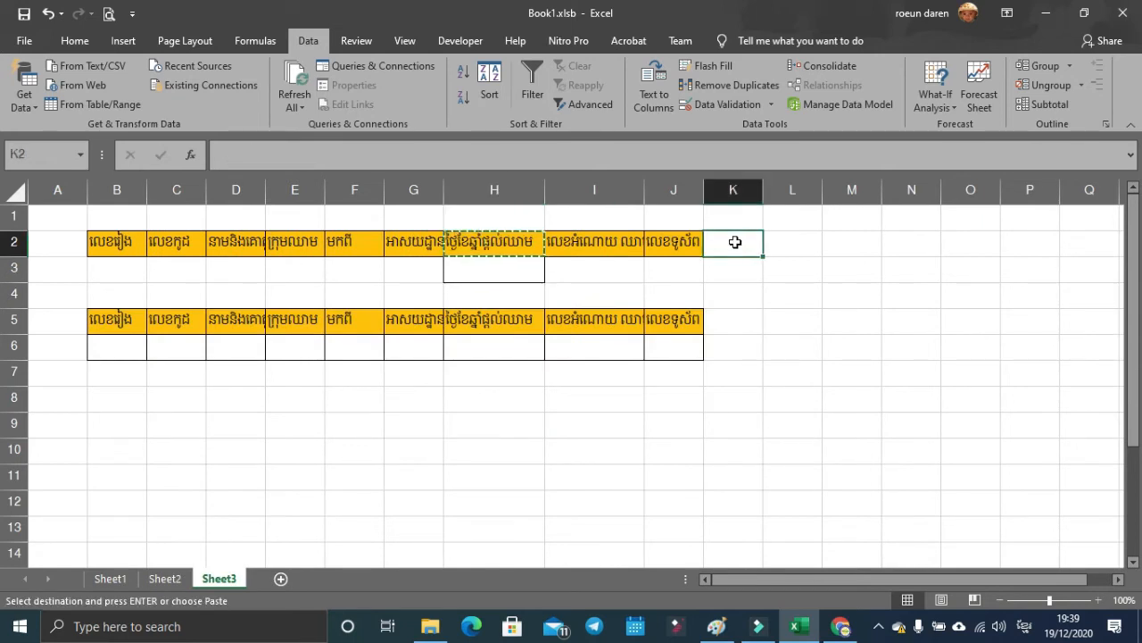
key(ctrl+v)
drag(765, 196, 795, 190)
click(586, 392)
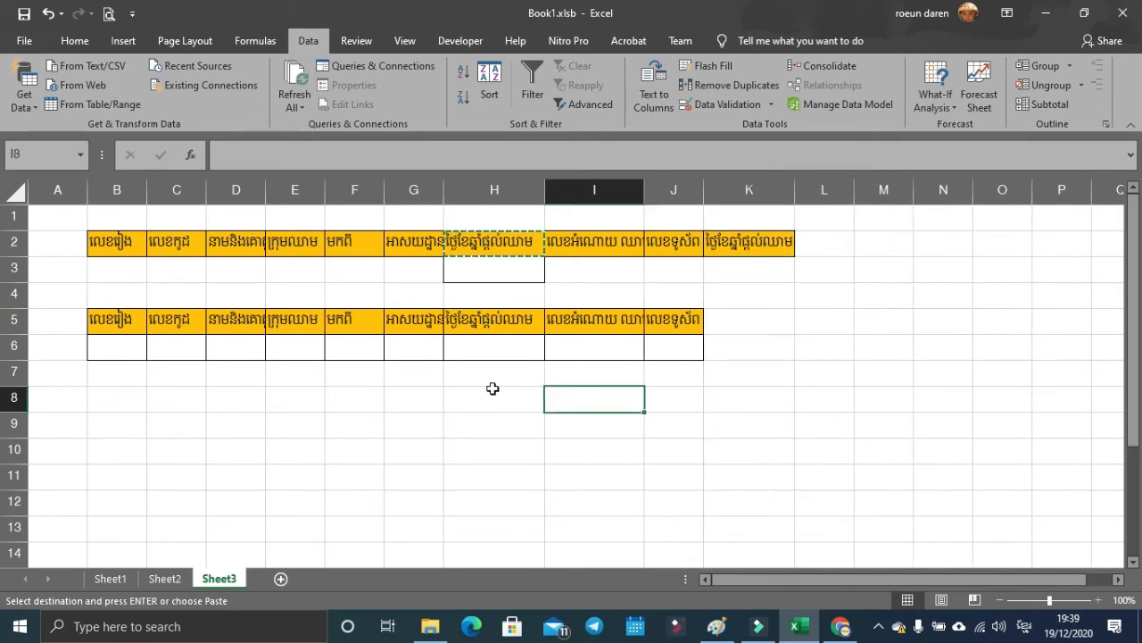
click(331, 393)
key(Escape)
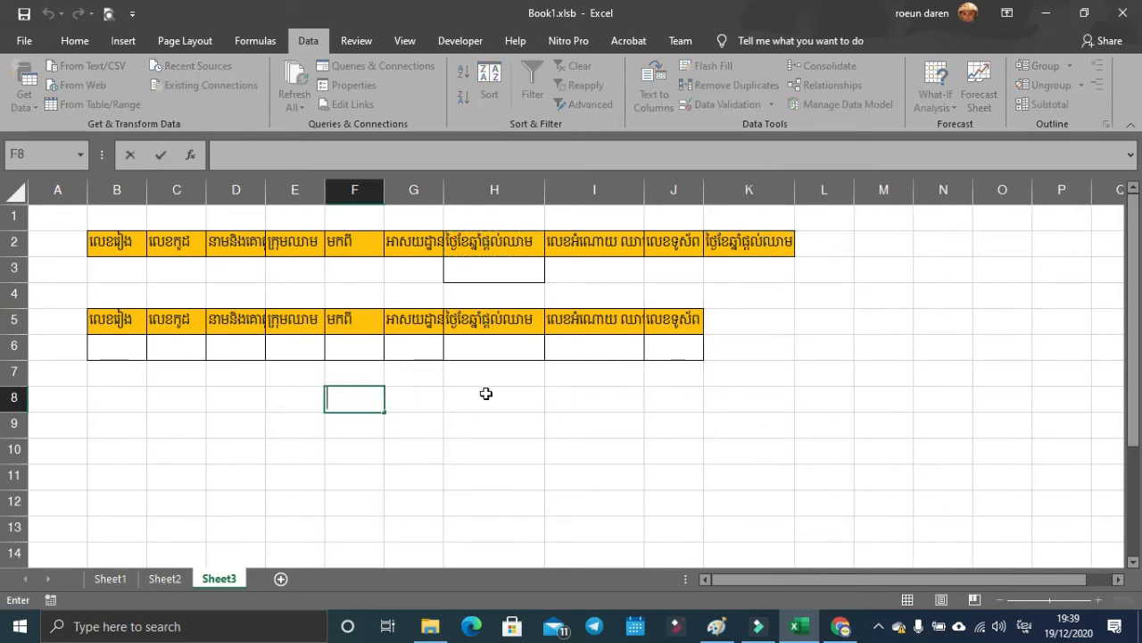
click(507, 394)
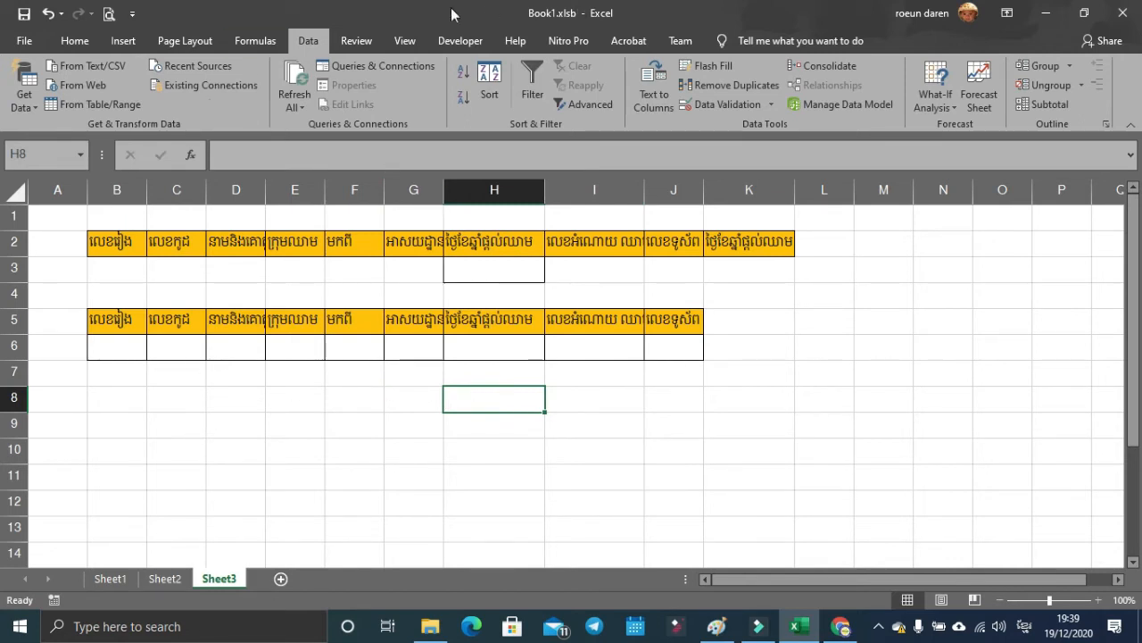
Start recording a new macro stored in This Workbook, keeping the default macro name.
click(125, 45)
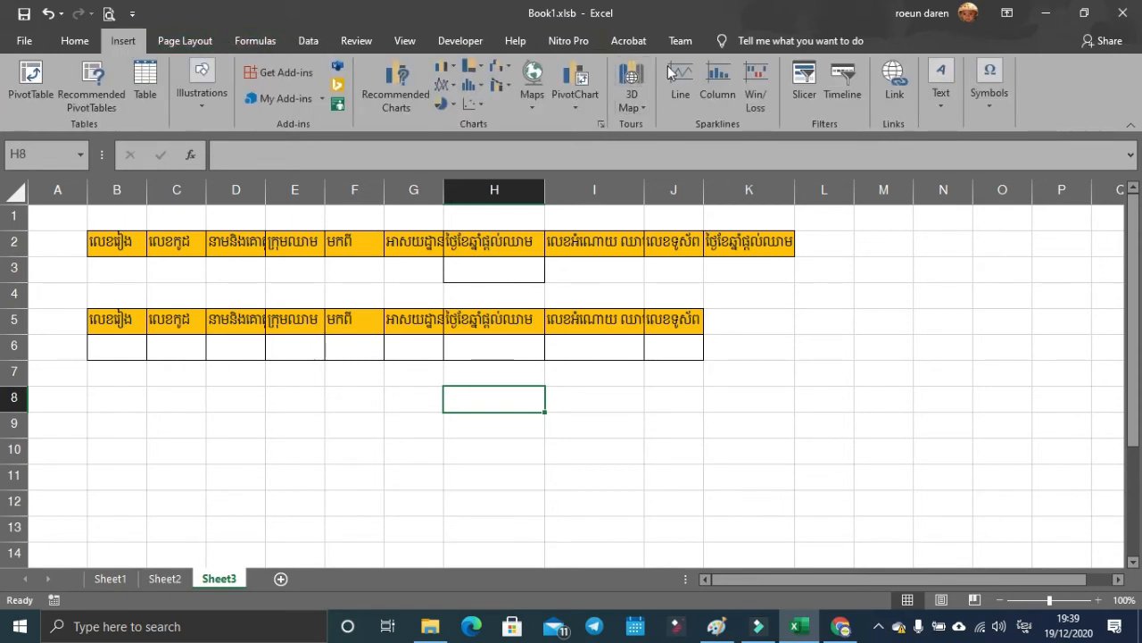
click(406, 42)
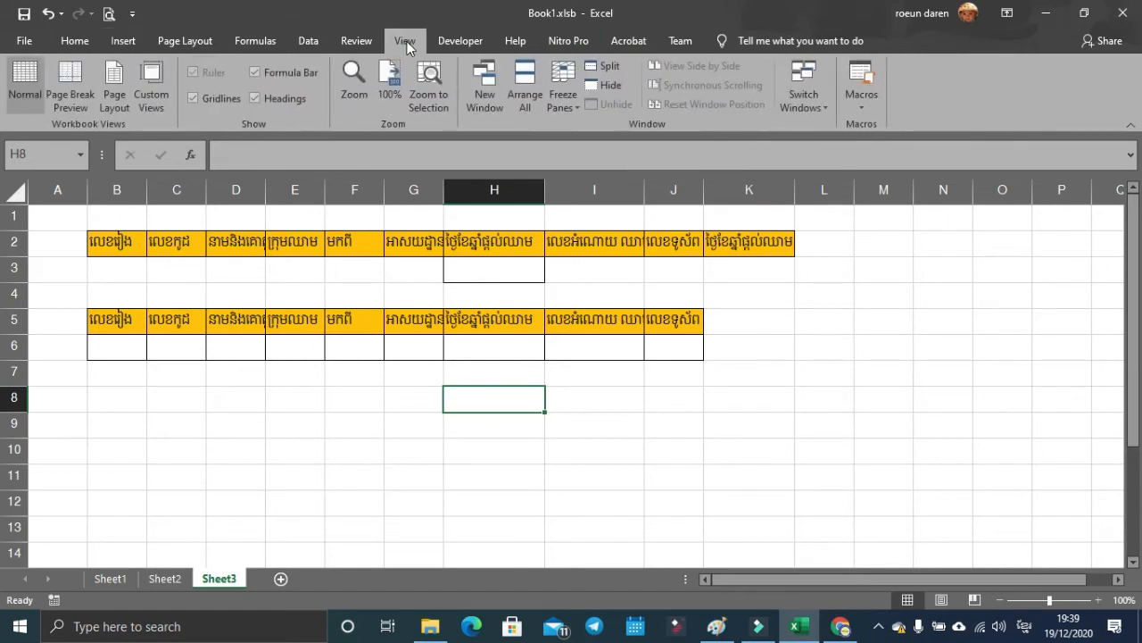
click(862, 106)
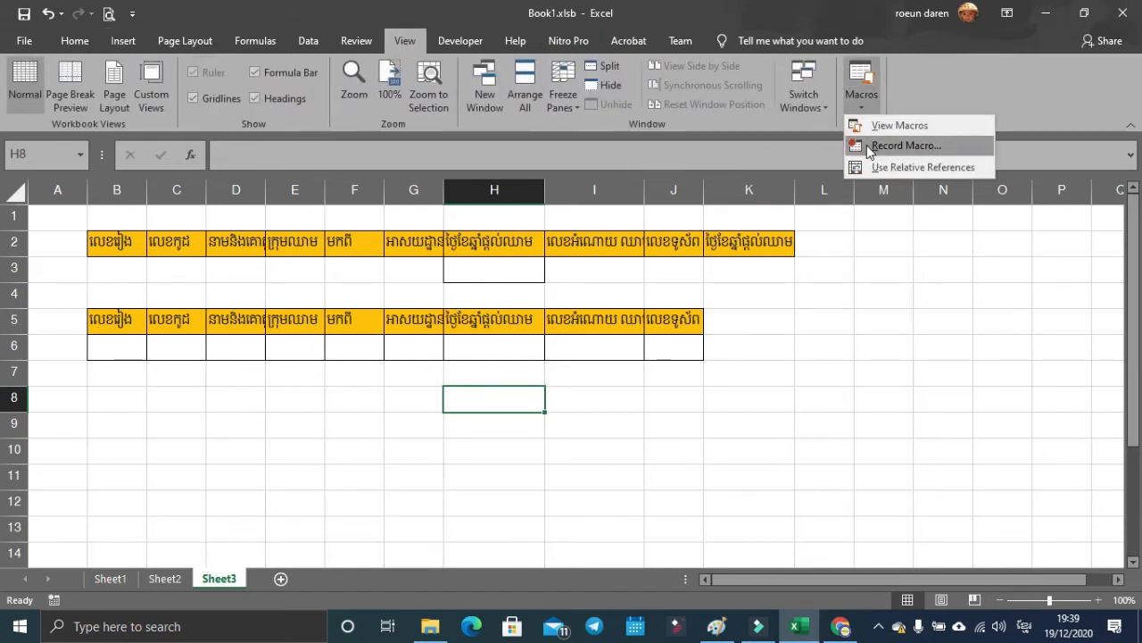
click(867, 144)
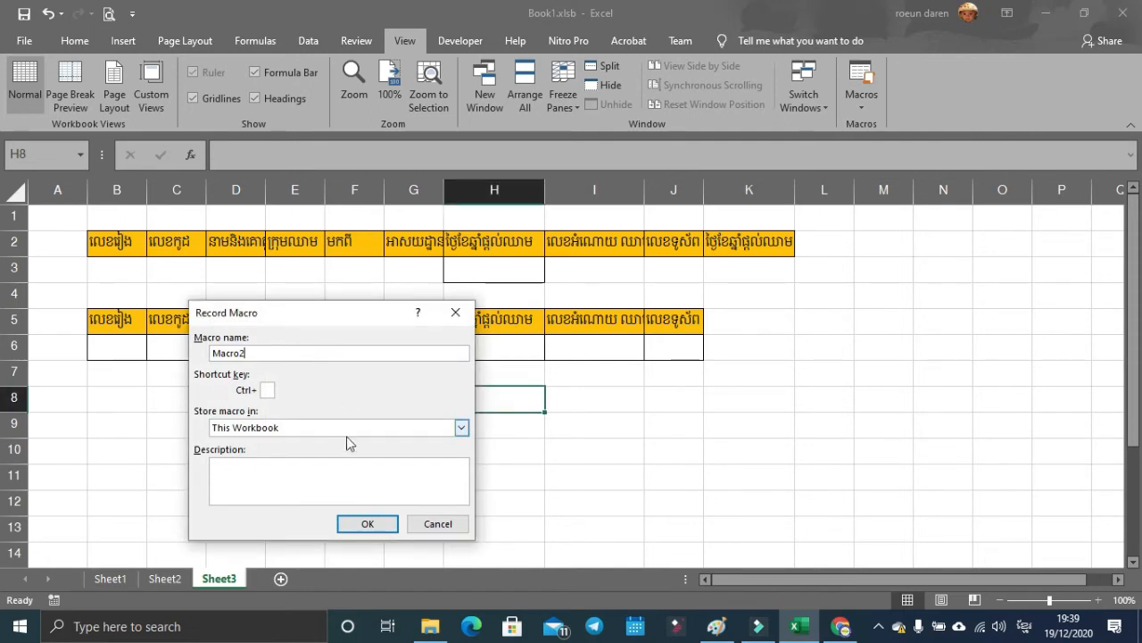
click(367, 524)
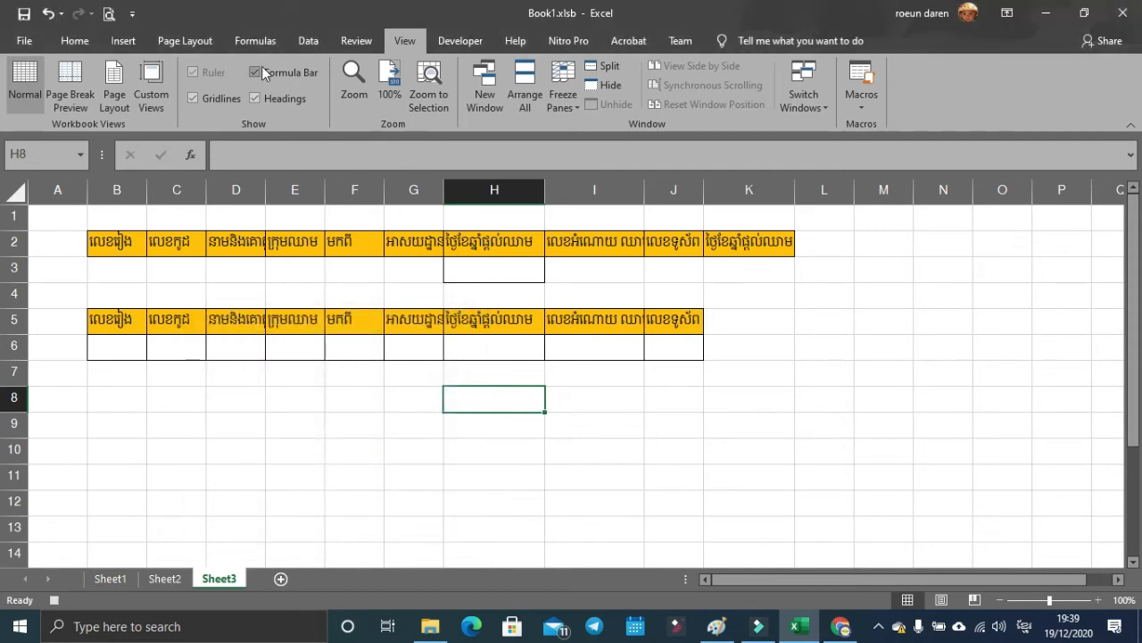
Open an Advanced Filter on Sheet3 and set its list range to the whole columns Sheet1!$C:$K.
click(307, 40)
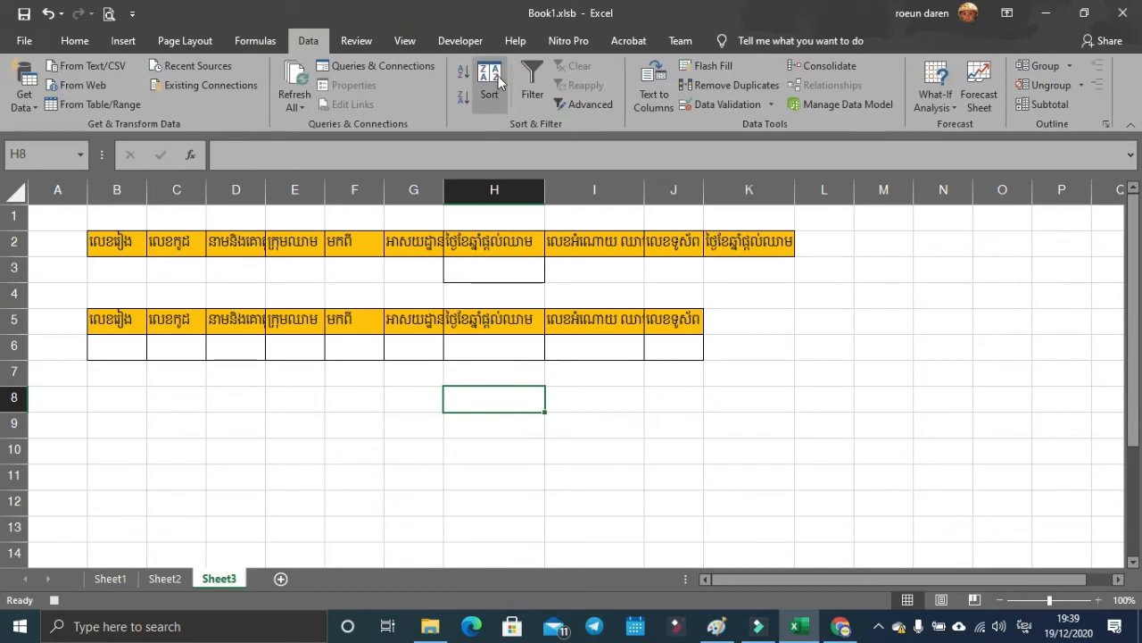
click(583, 104)
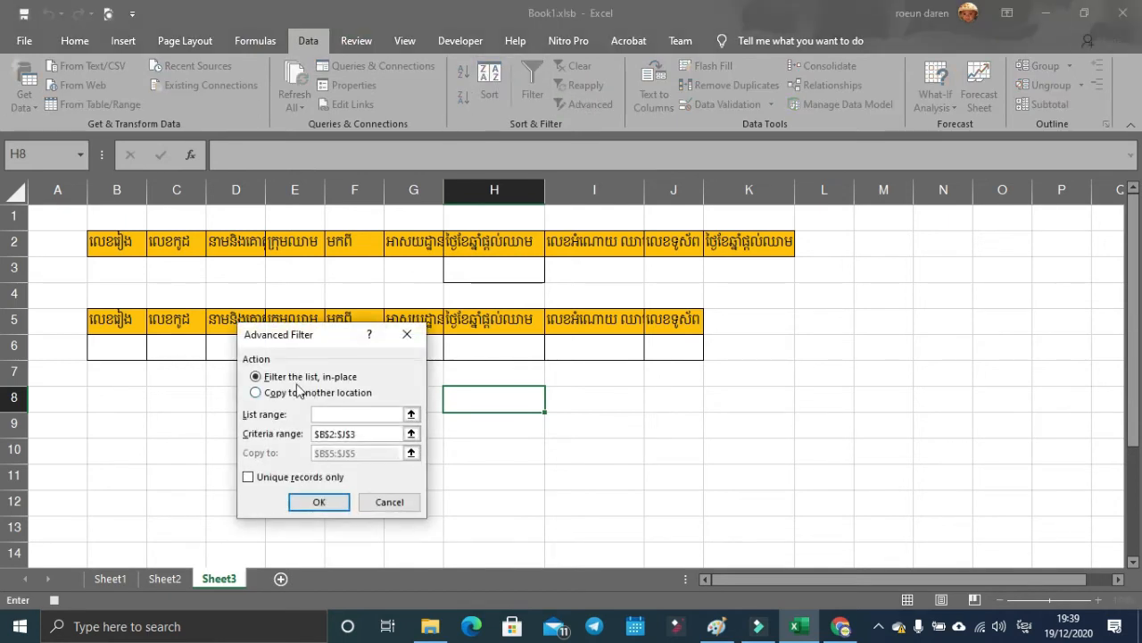
click(110, 579)
drag(178, 189, 850, 190)
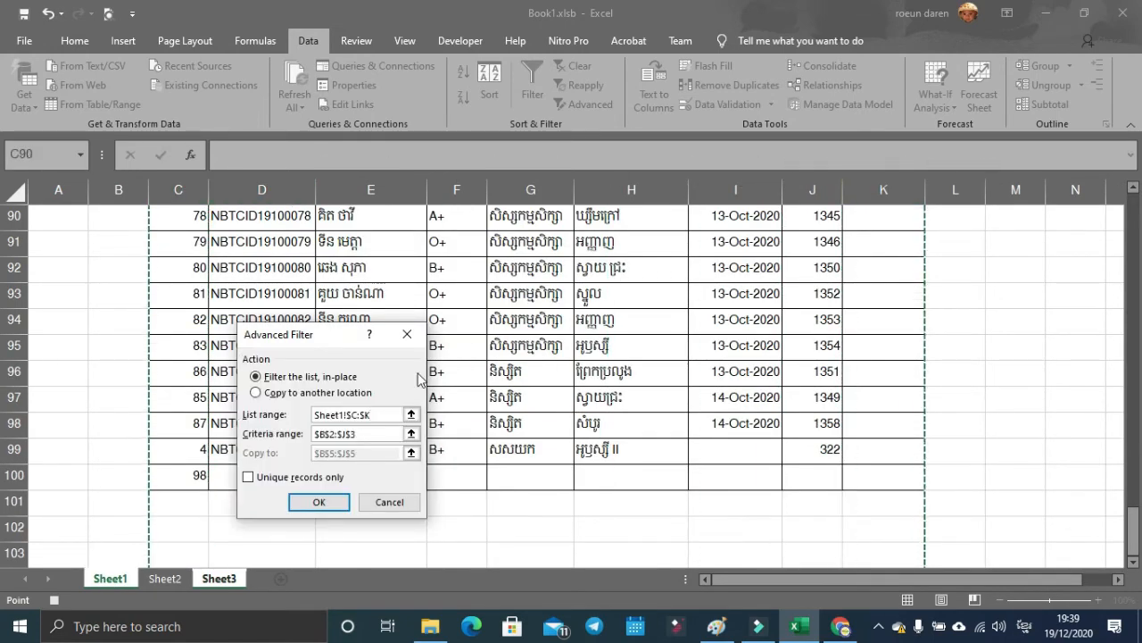
Run the filter with criteria range Sheet3!$B$2:$K$3 and results copied to $B$5:$J$5, then select K6 and end the macro recording.
click(377, 435)
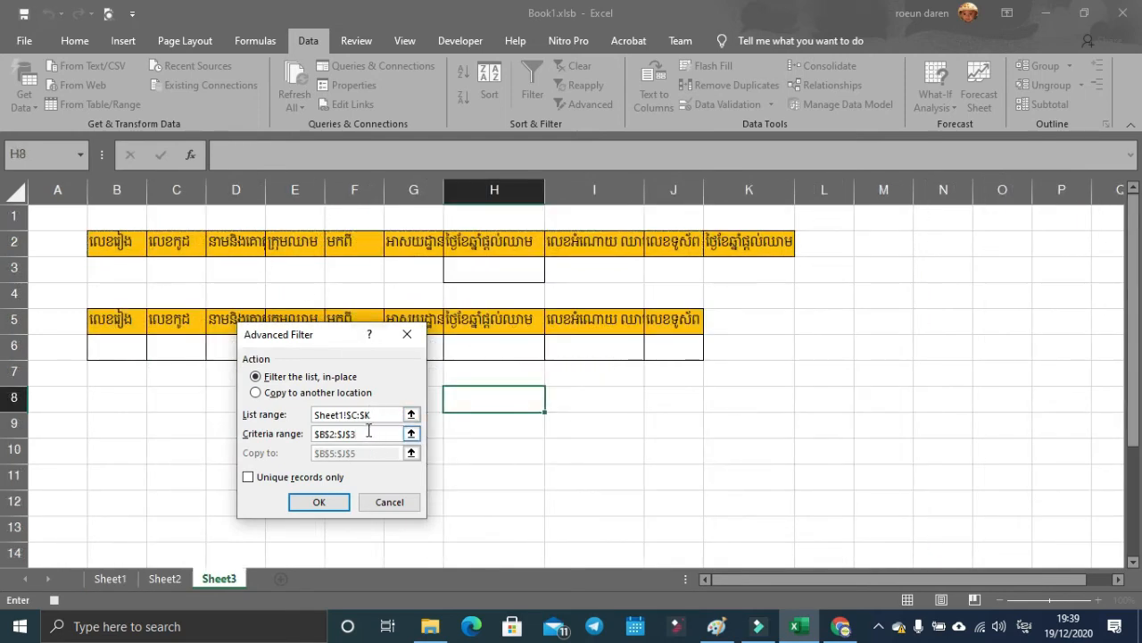
drag(369, 432, 275, 435)
click(122, 239)
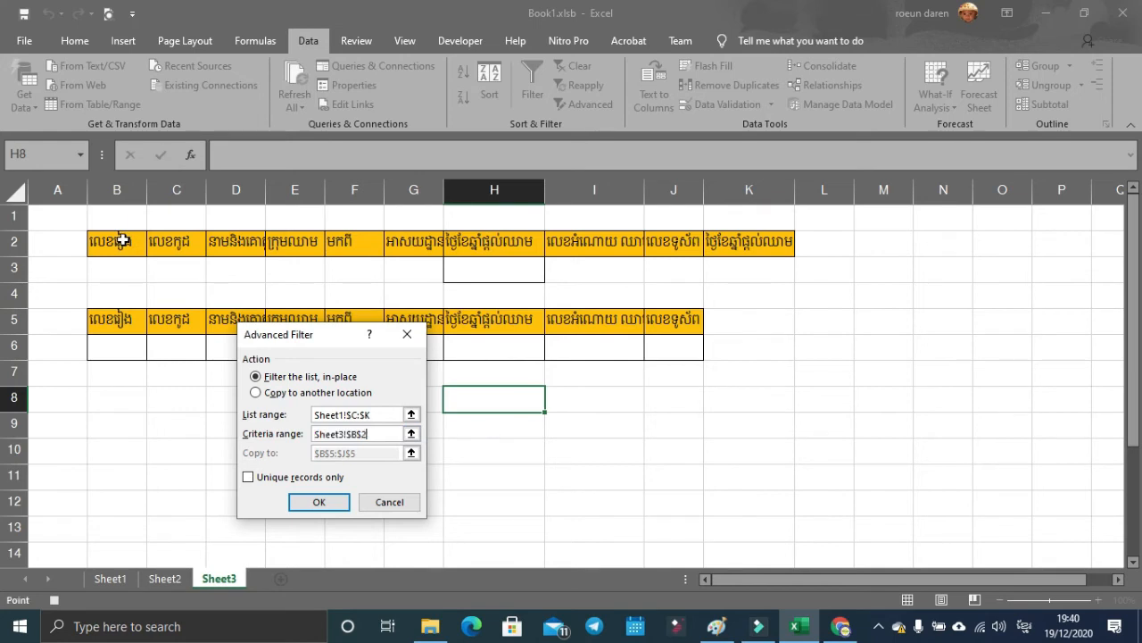
drag(122, 239, 735, 269)
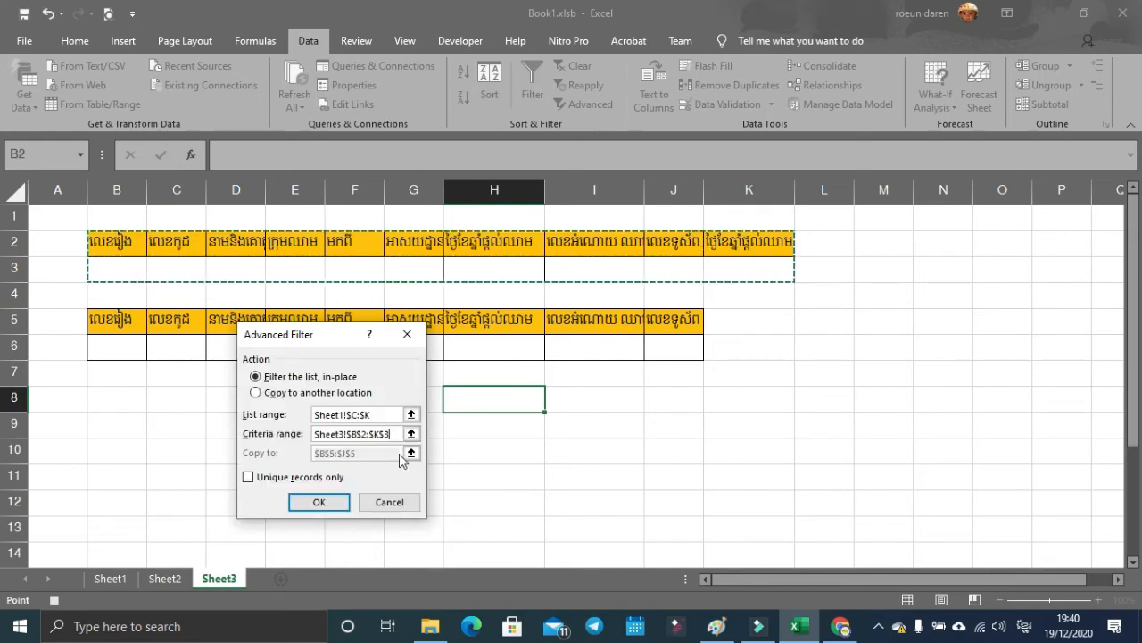
click(269, 393)
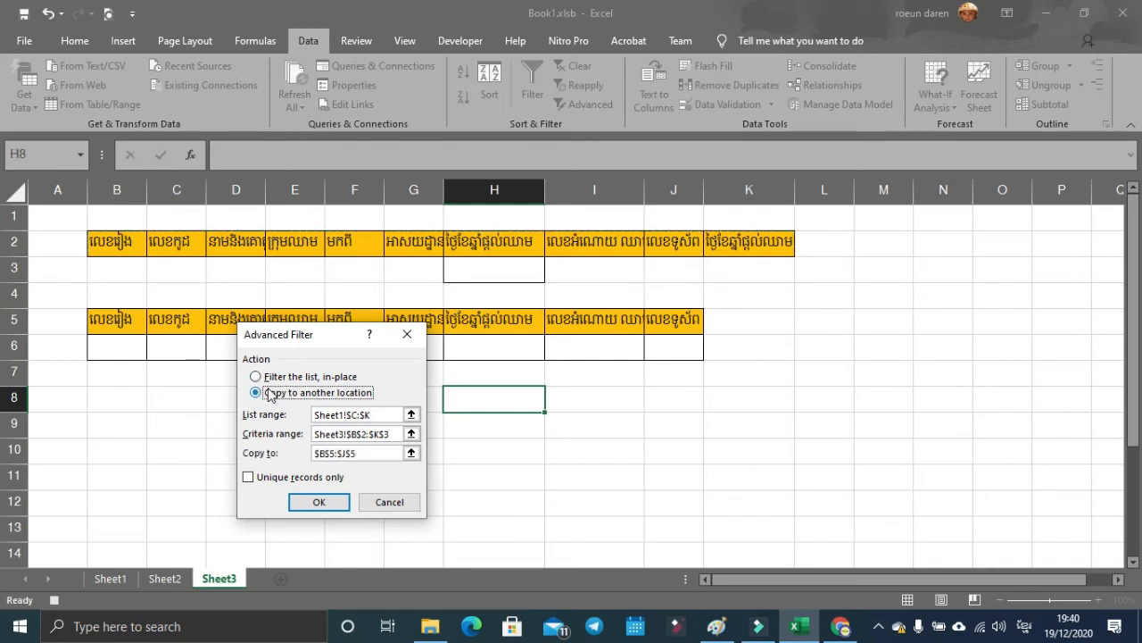
click(380, 449)
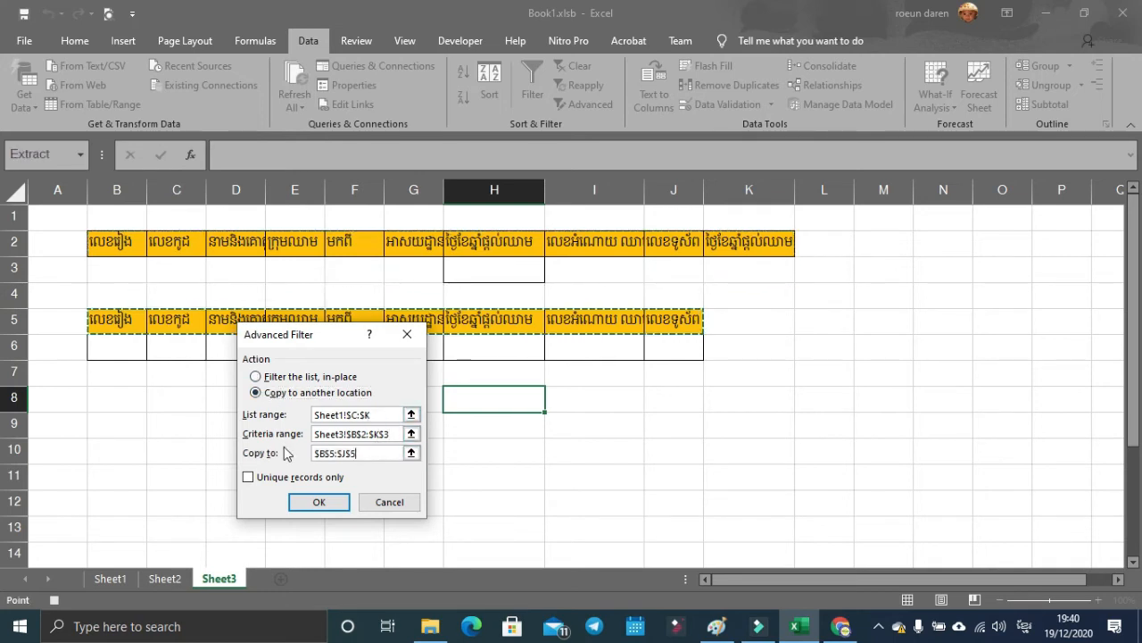
click(314, 500)
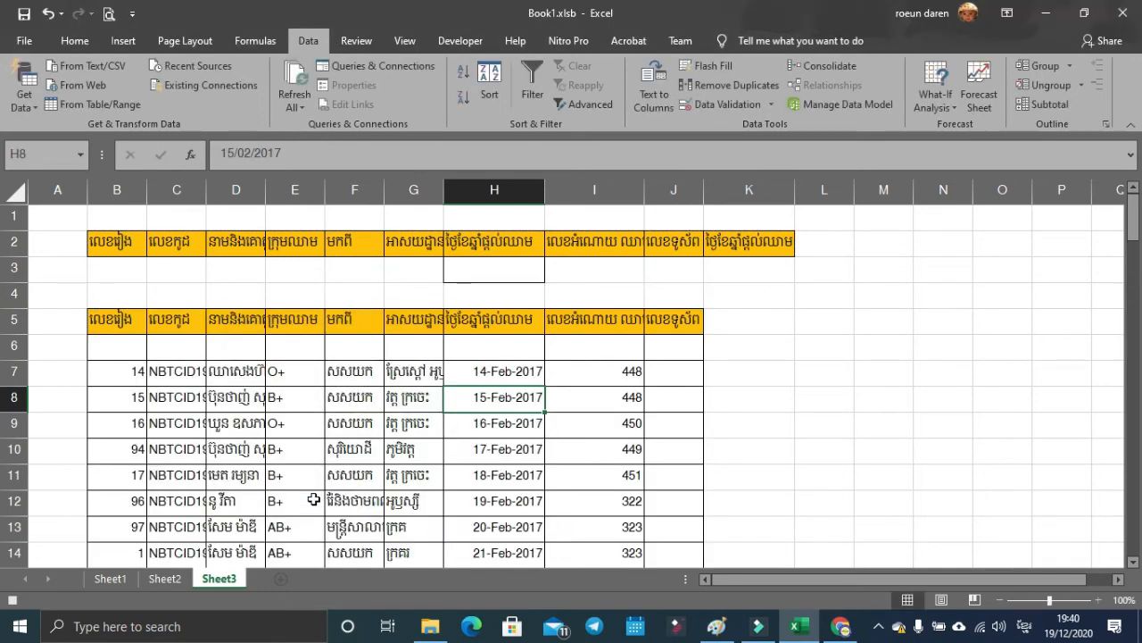
click(768, 357)
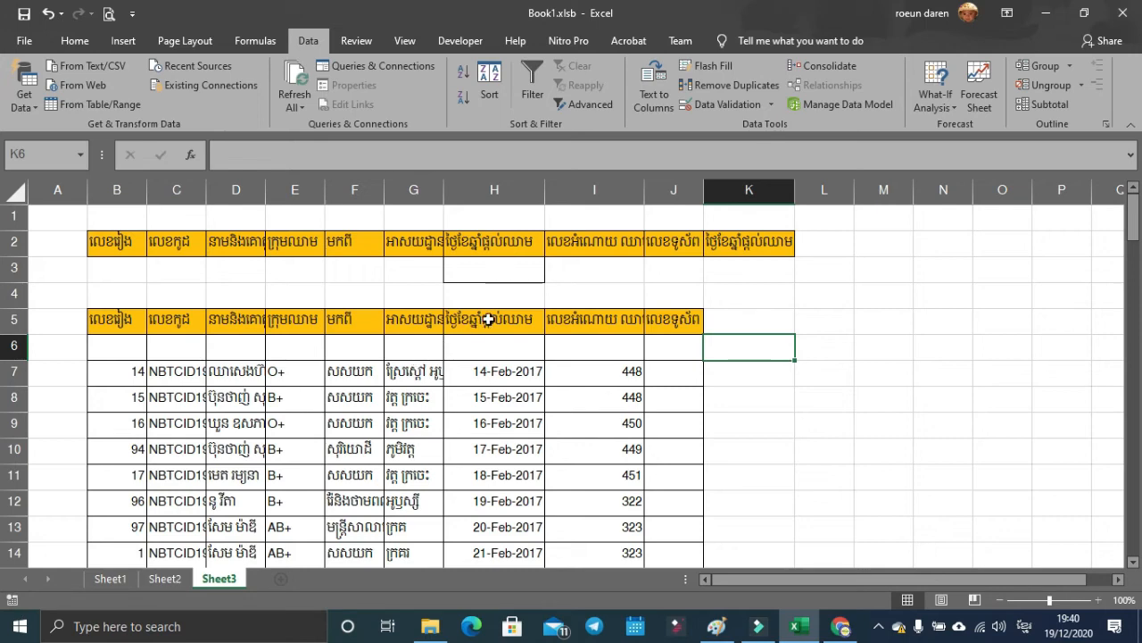
Draw a rectangle about 3.1 cm wide and 0.9 cm high beside the results header, across columns L and M.
click(126, 43)
click(205, 107)
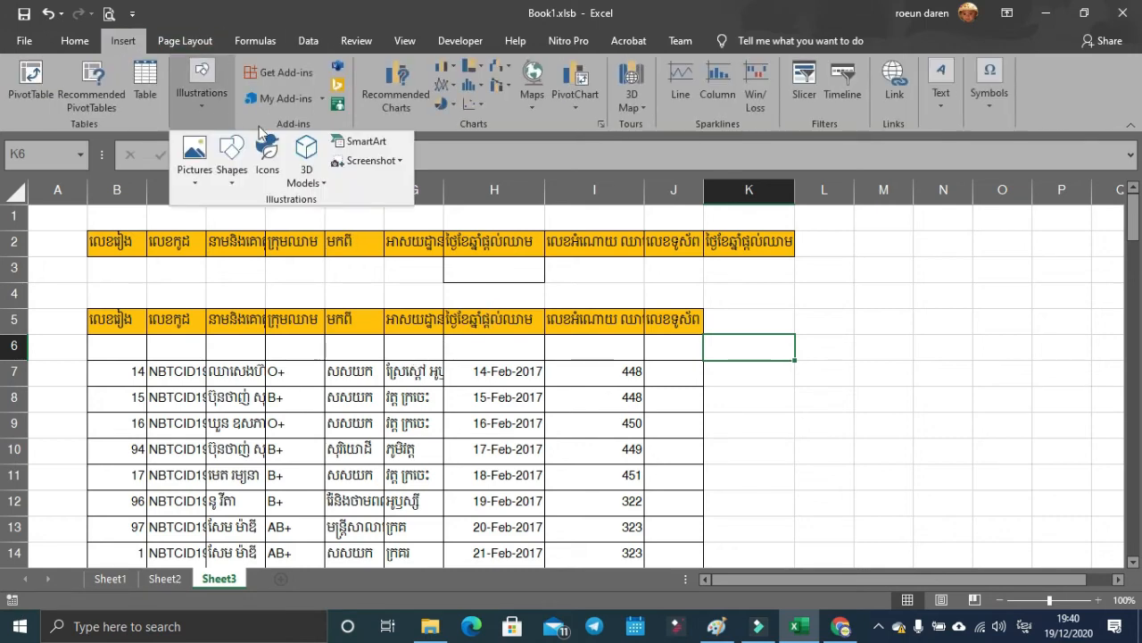
click(232, 160)
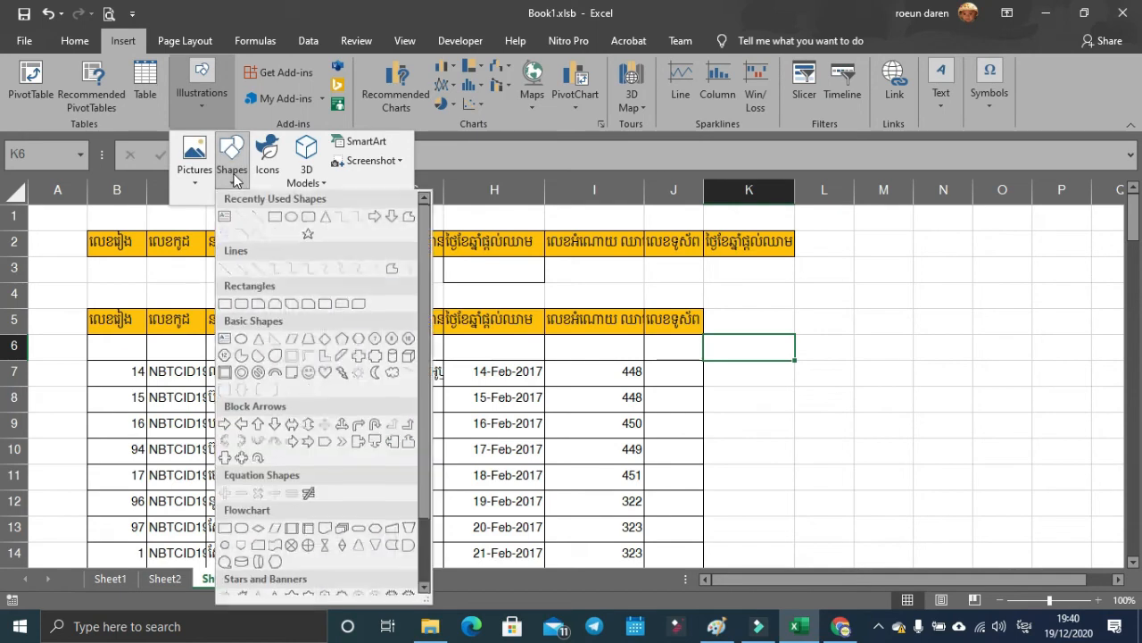
click(275, 218)
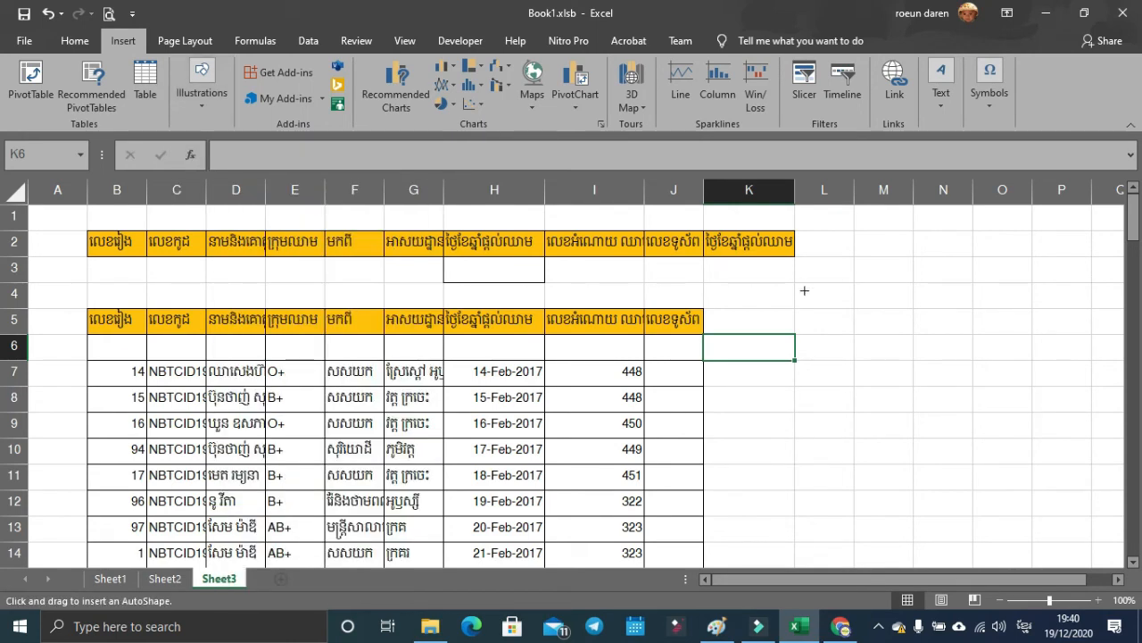
drag(813, 294, 913, 323)
Assign Macro2 to the blue rectangle and deselect the shape.
right_click(872, 313)
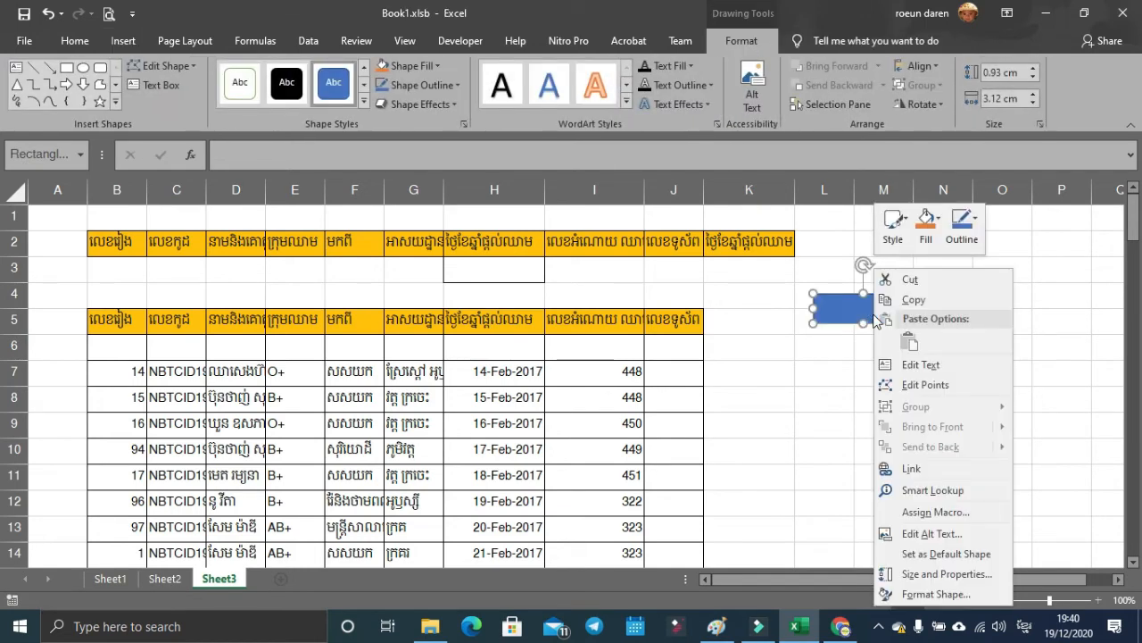
click(937, 519)
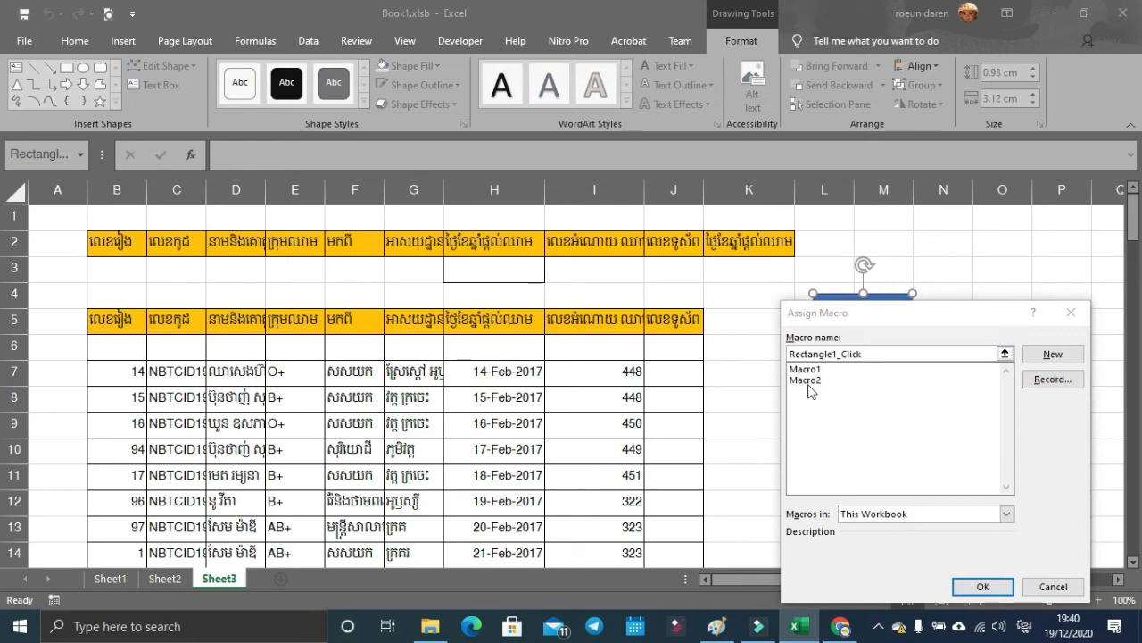
click(806, 380)
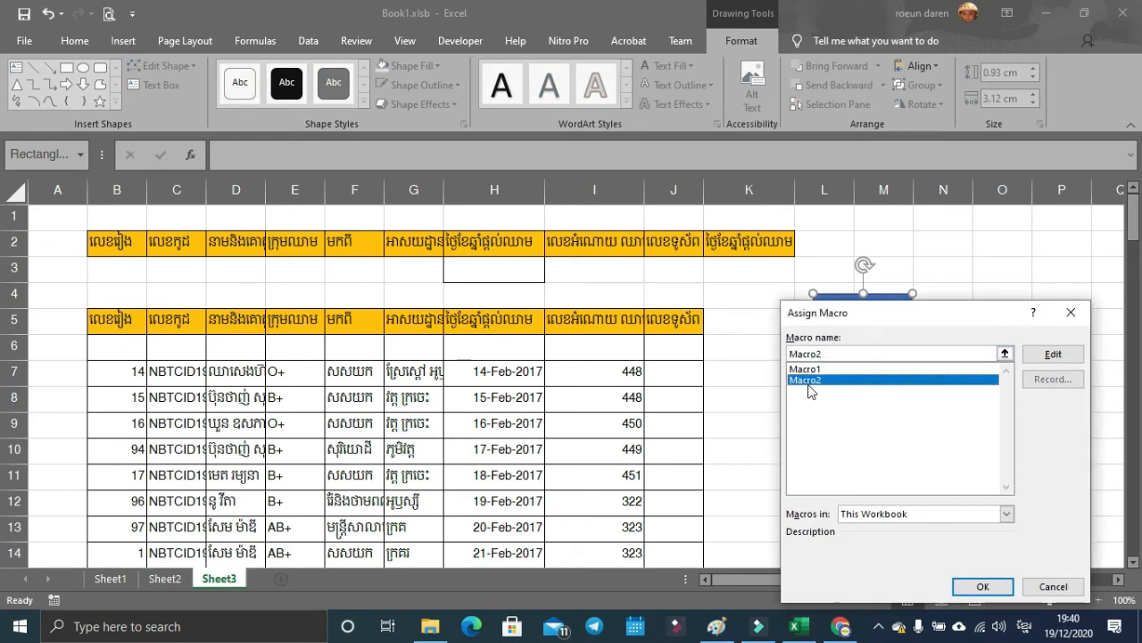
click(975, 585)
click(867, 426)
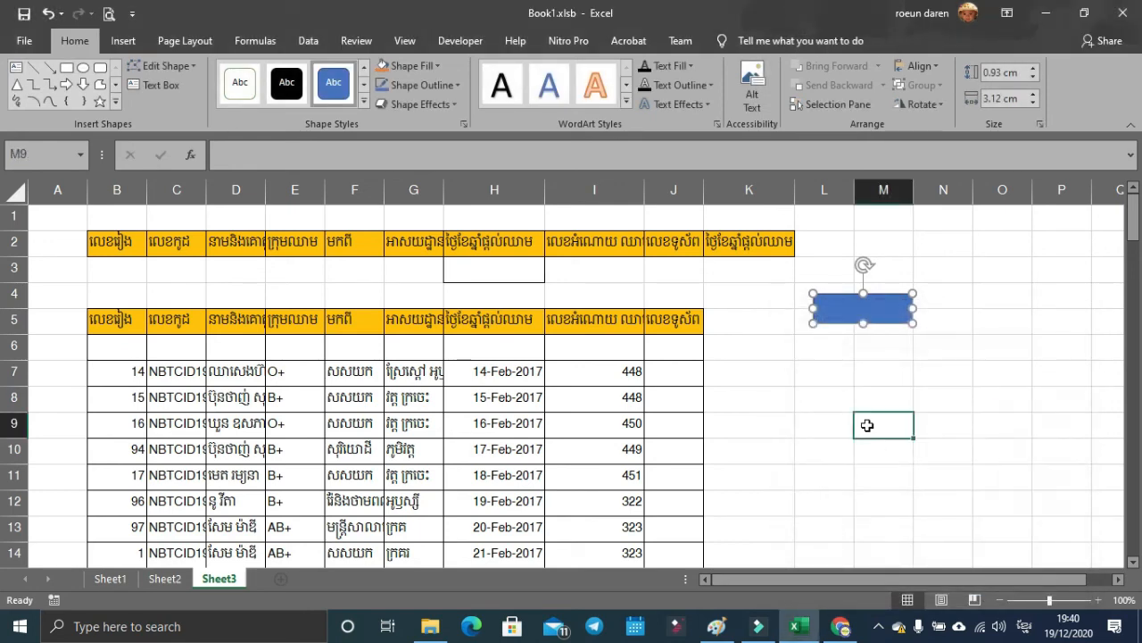
Enter A+ as the blood group criterion in E3, run the rectangle's macro, and look through the filtered donors.
click(300, 266)
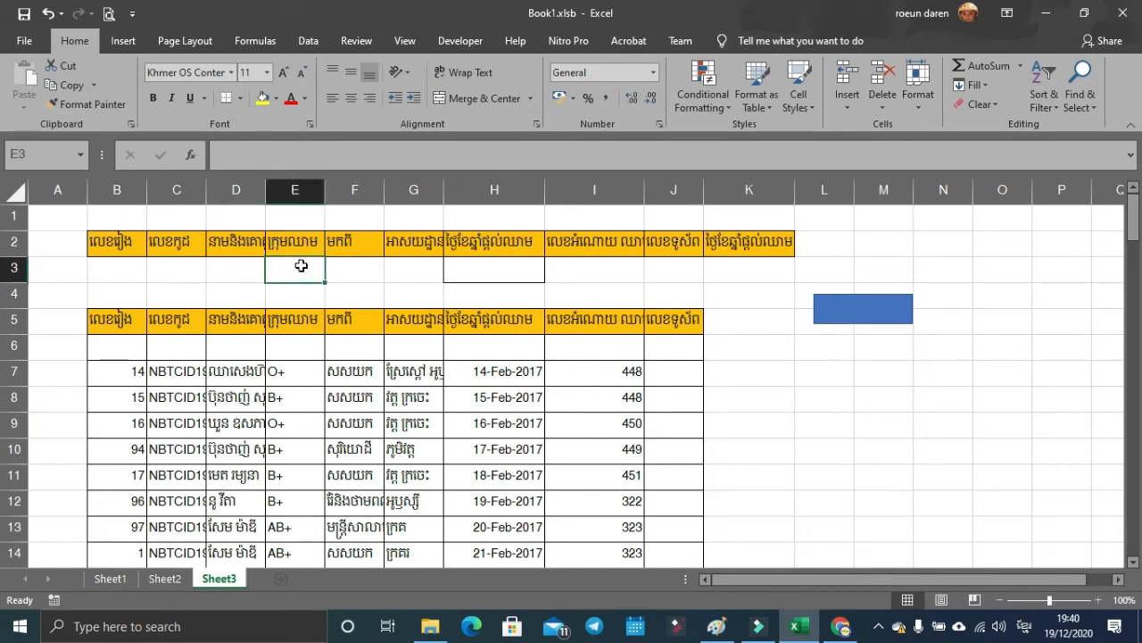
key(super+space)
text(A)
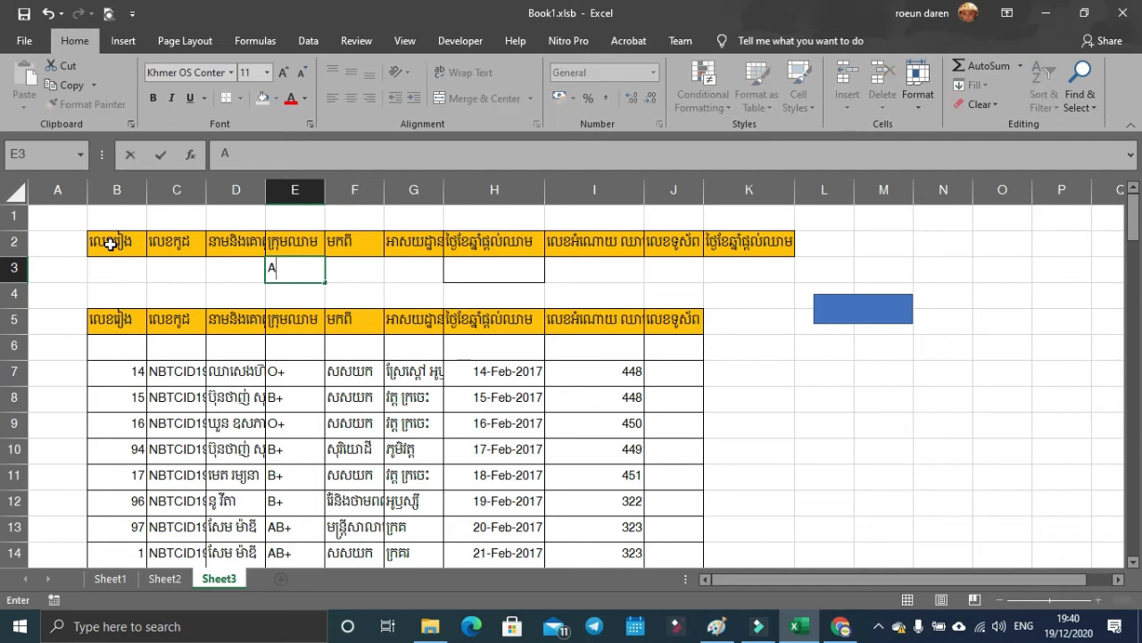
click(810, 347)
click(859, 327)
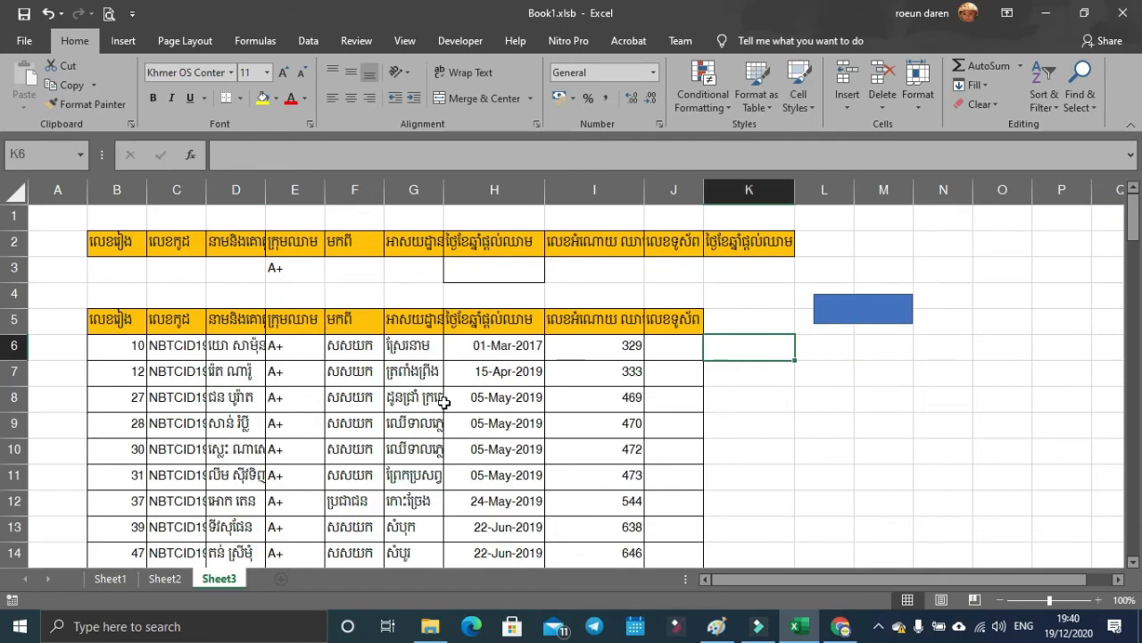
scroll(307, 376, down, 5)
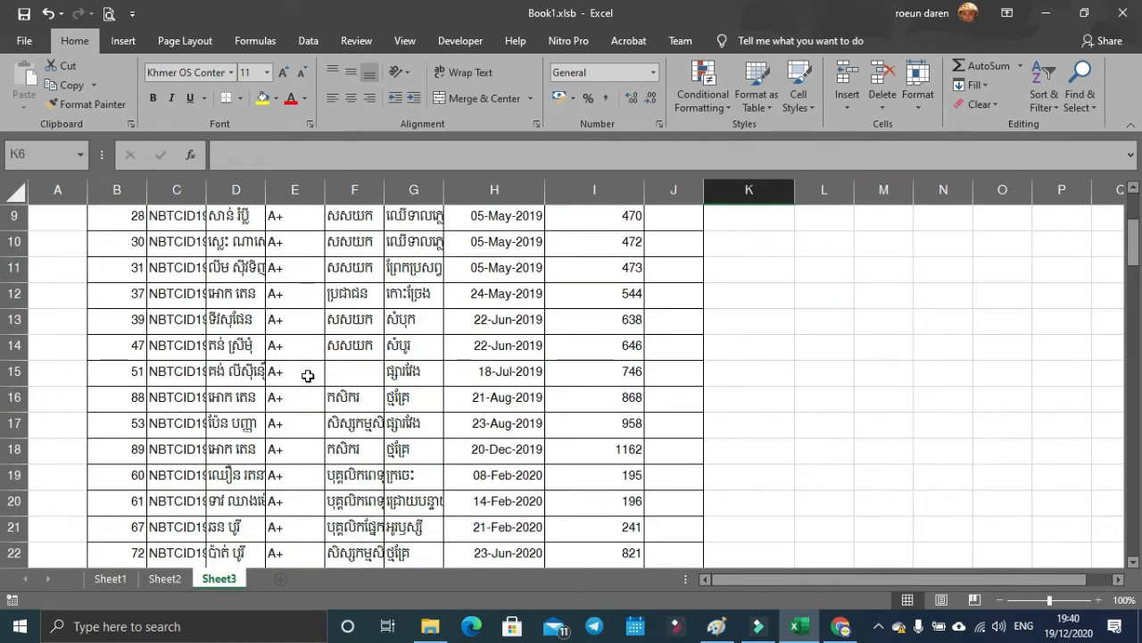
scroll(307, 376, up, 5)
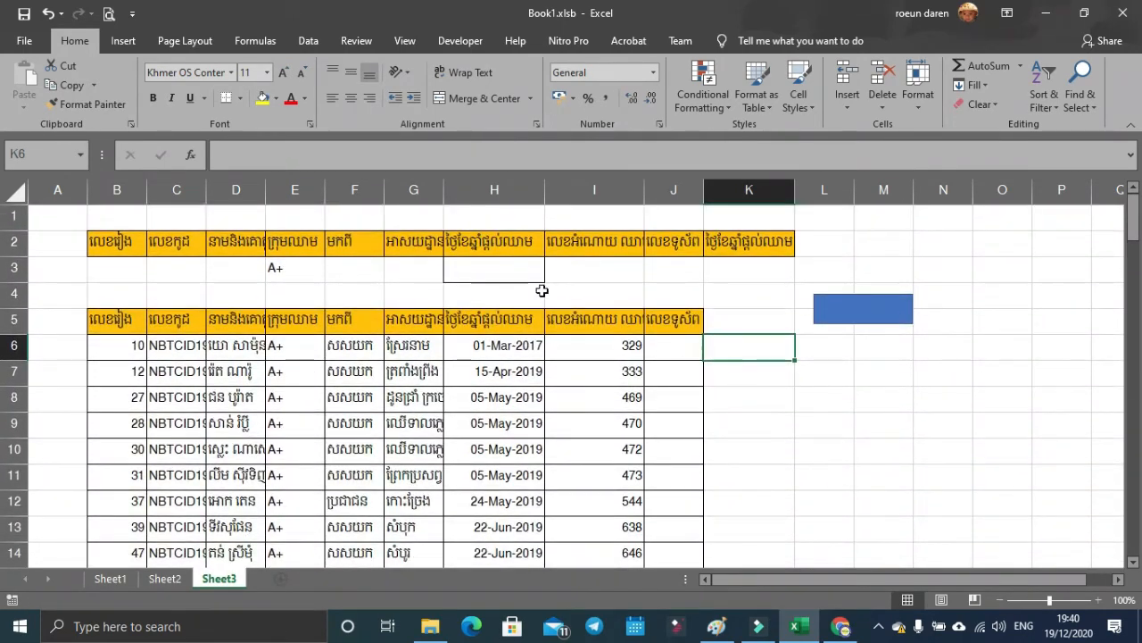
Enter the date criteria >=2-10-2020 in H3 and <=10-30-2020 in K3, and run the rectangle's macro.
click(496, 271)
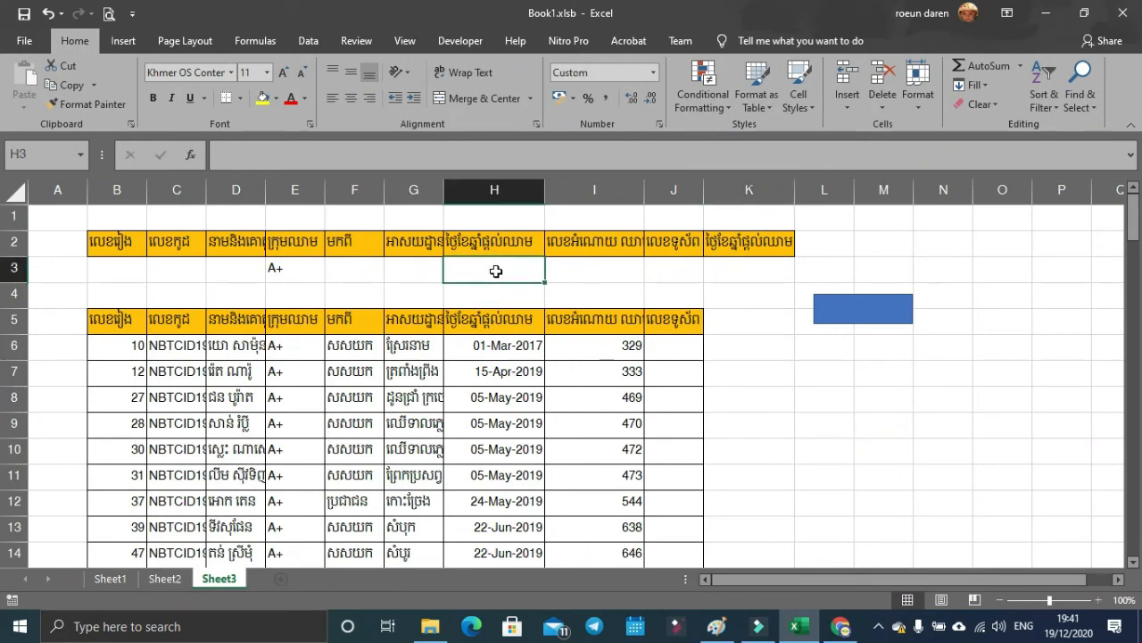
text(>=2-10-2020)
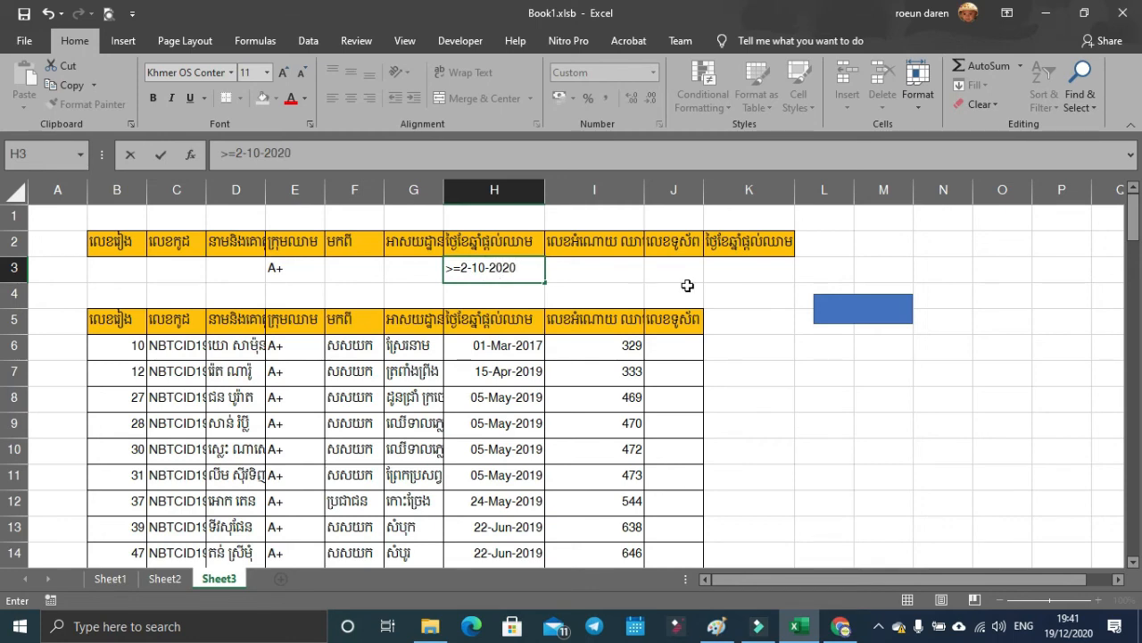
click(745, 266)
text(<=10-30-)
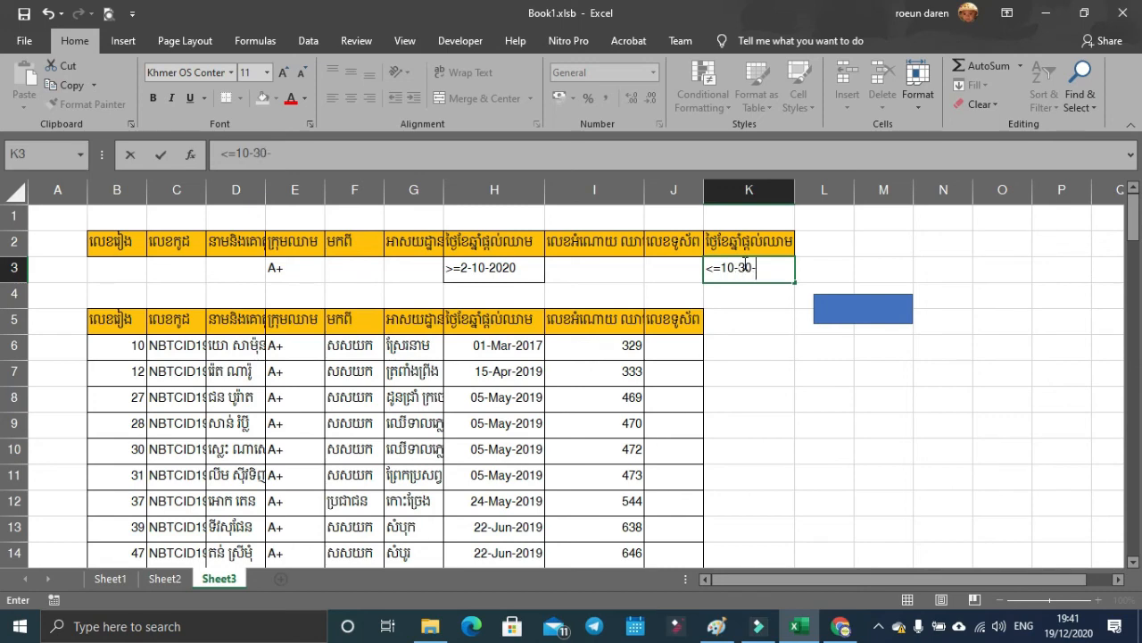
text(2020)
click(799, 344)
click(850, 319)
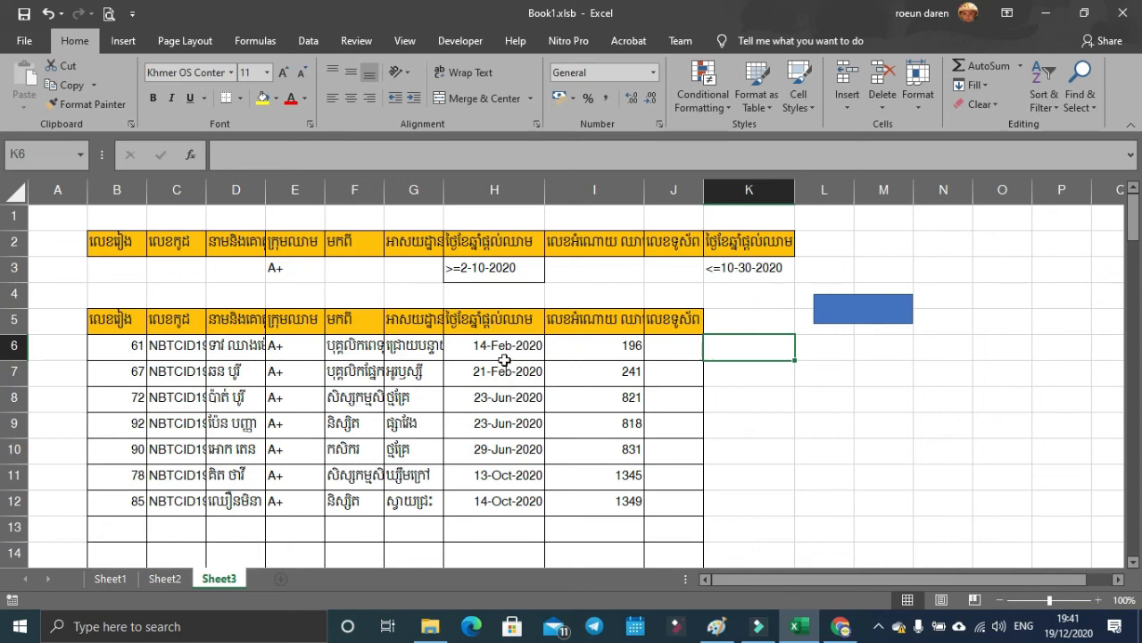
Clear the blood group criterion in E3, rerun the rectangle's macro, and review the donors filtered by date range.
key(ctrl+c)
click(306, 276)
key(Delete)
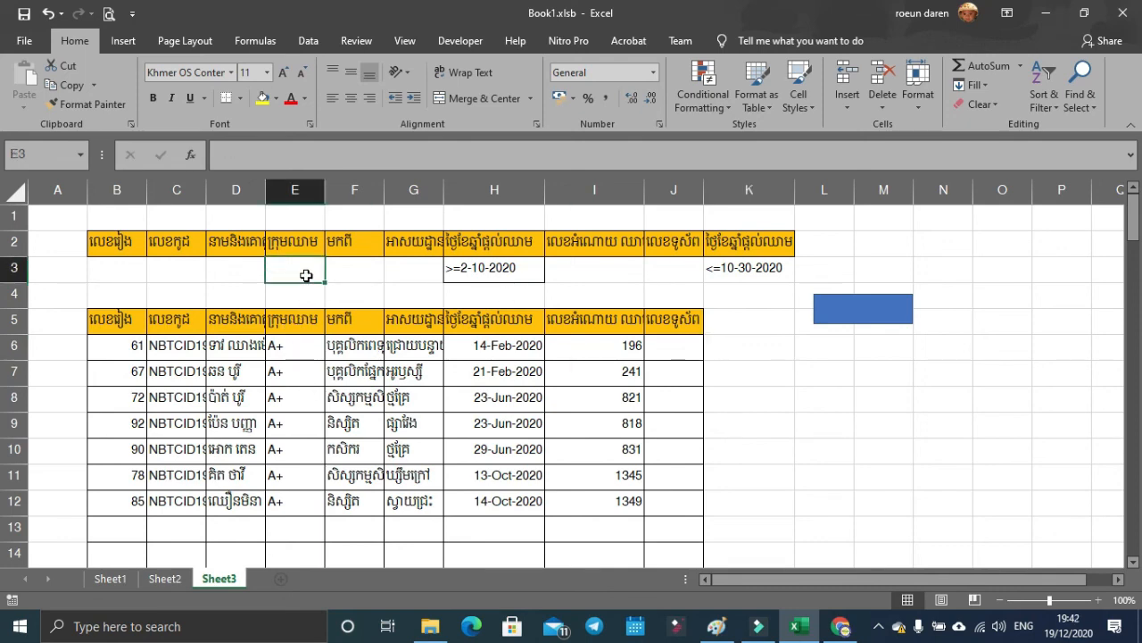
click(846, 322)
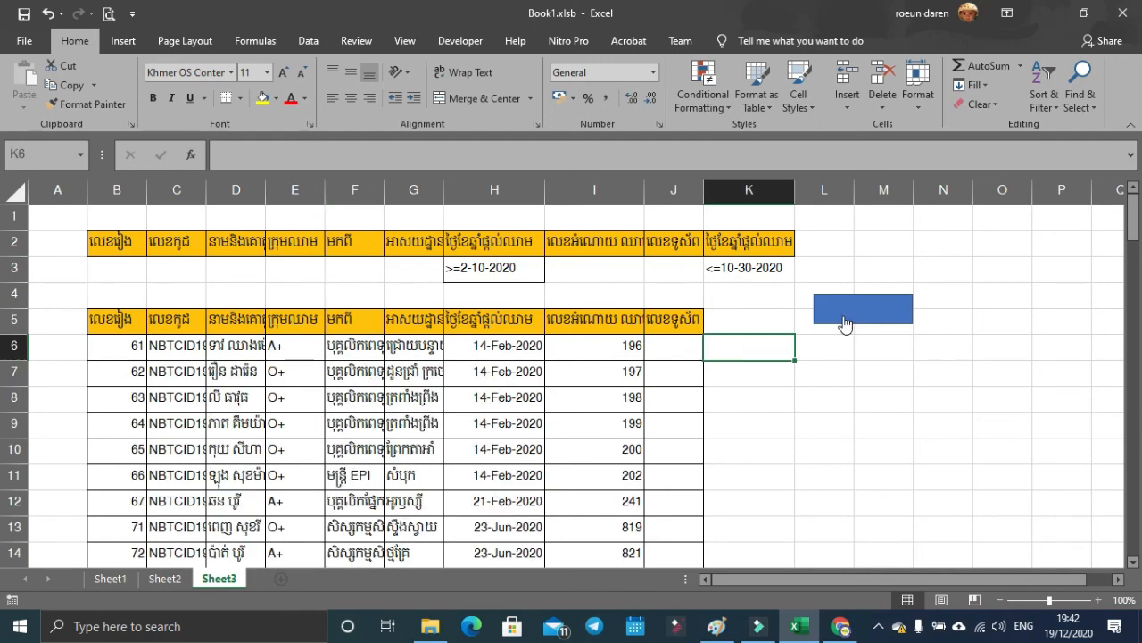
scroll(286, 400, down, 2)
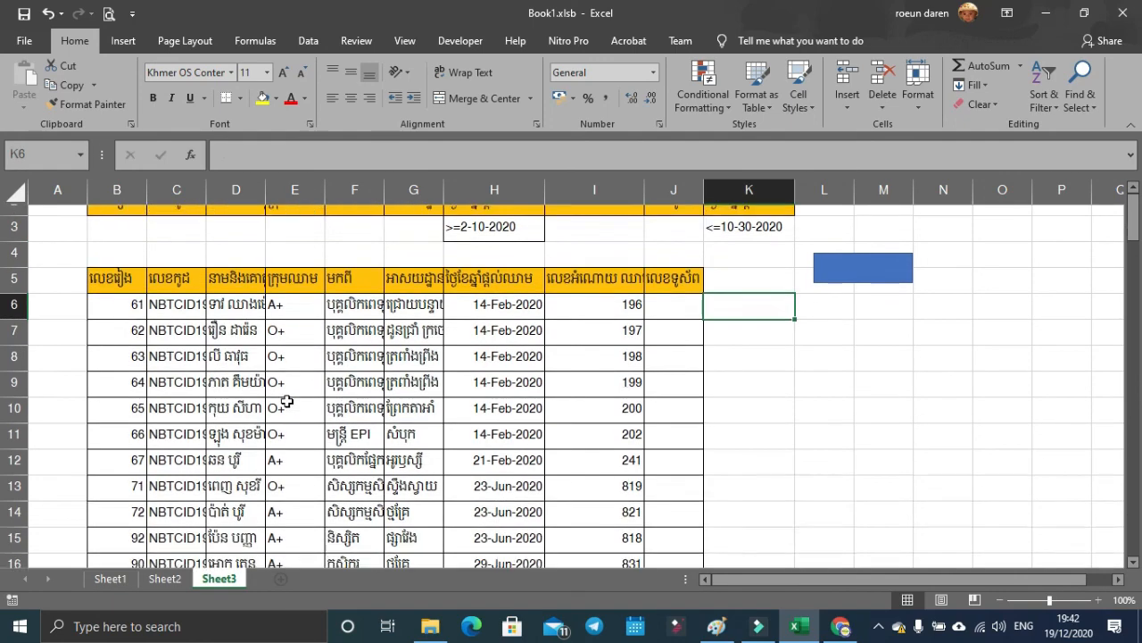
scroll(285, 401, up, 2)
scroll(285, 401, down, 4)
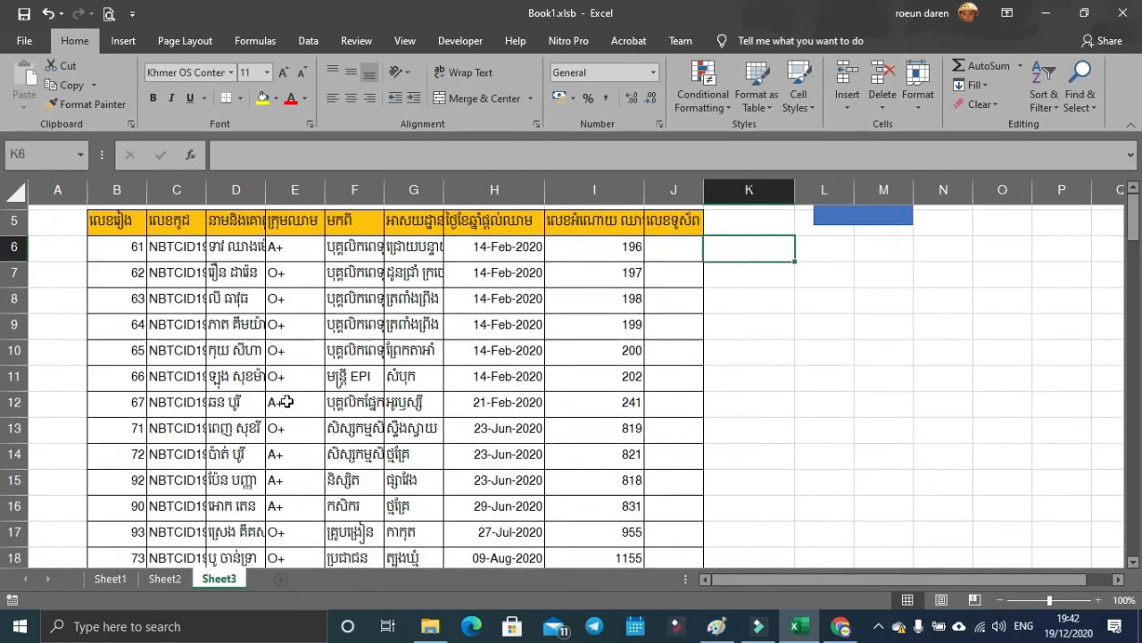
scroll(286, 401, up, 4)
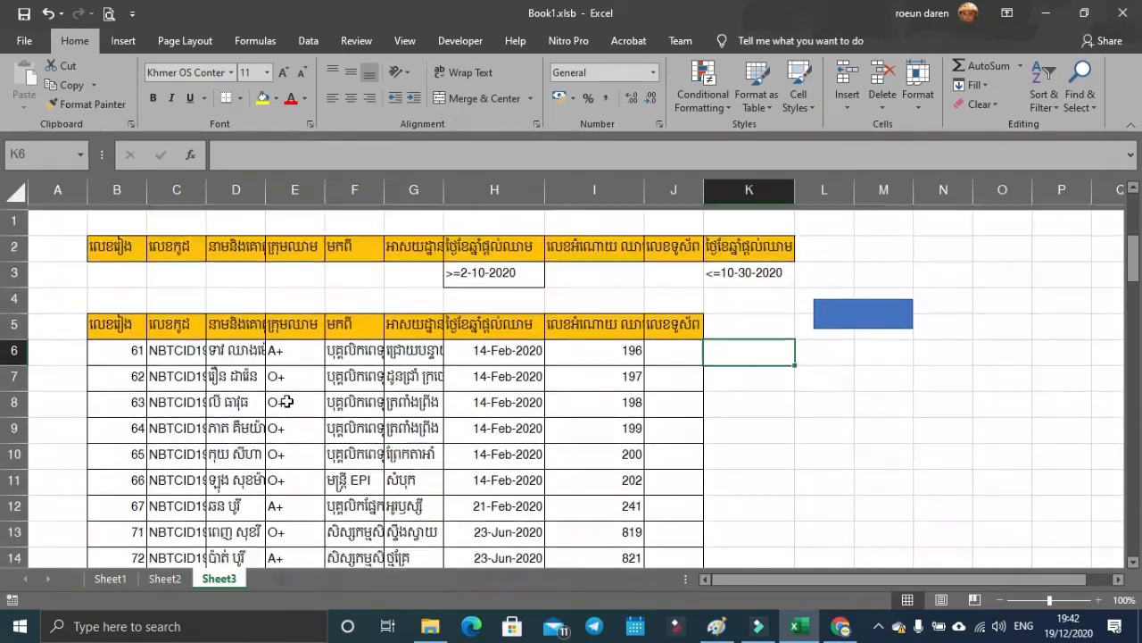